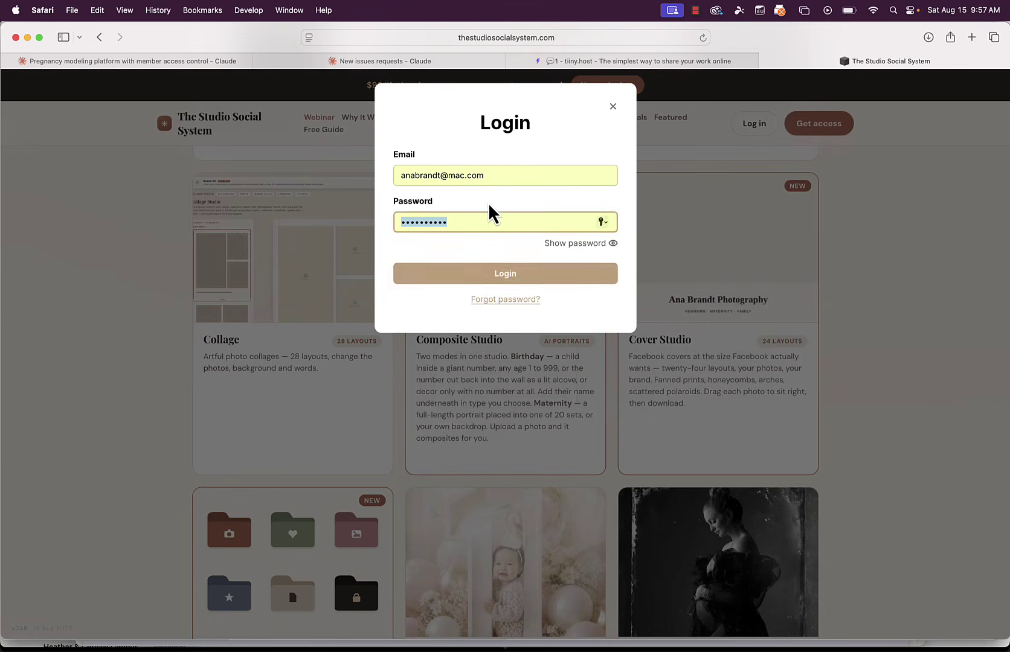
# Log in with the filled-in account credentials and open Composite Studio from the list of all studios
pyautogui.click(507, 273)
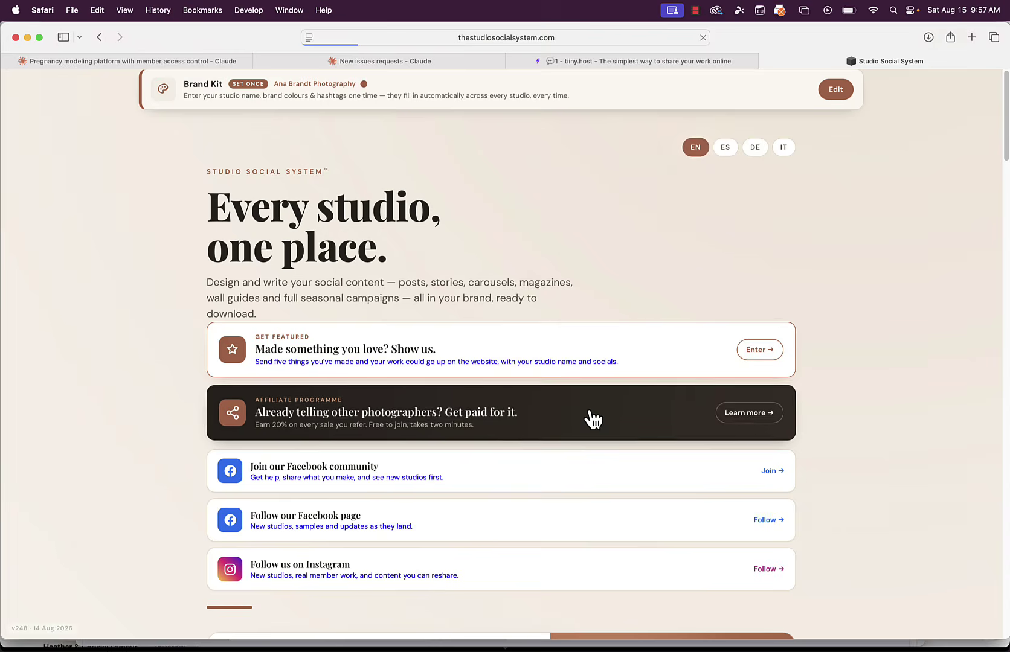
pyautogui.scroll(-15, 677, 394)
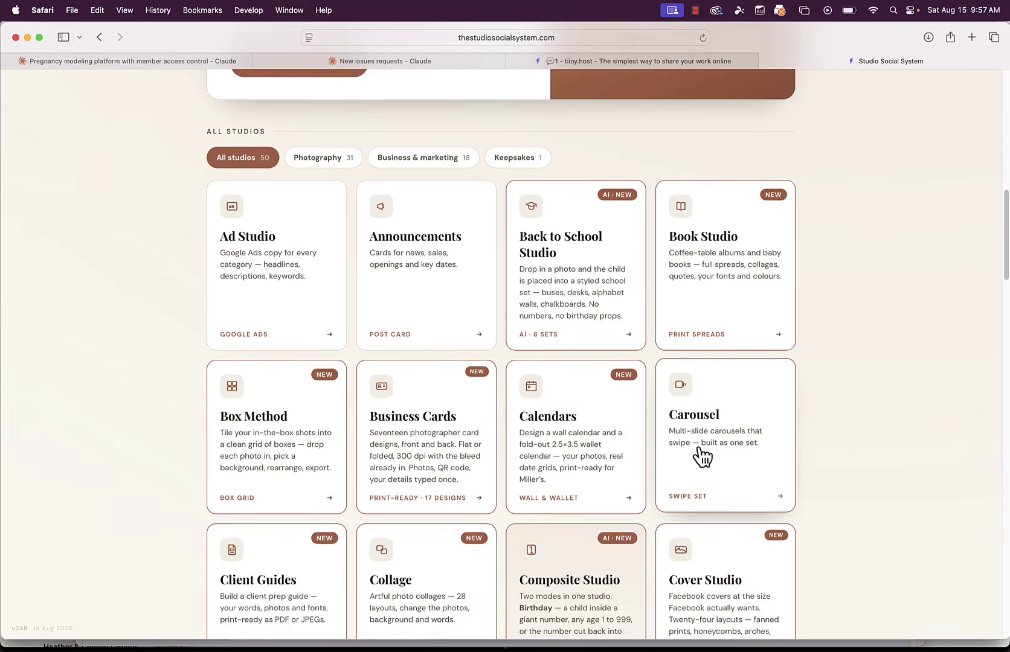
pyautogui.click(615, 543)
# Start choosing a photo for the portrait and open the CLIENT MANAGEMENT folder on the 20252026 drive, sorted by name
pyautogui.scroll(-3, 664, 380)
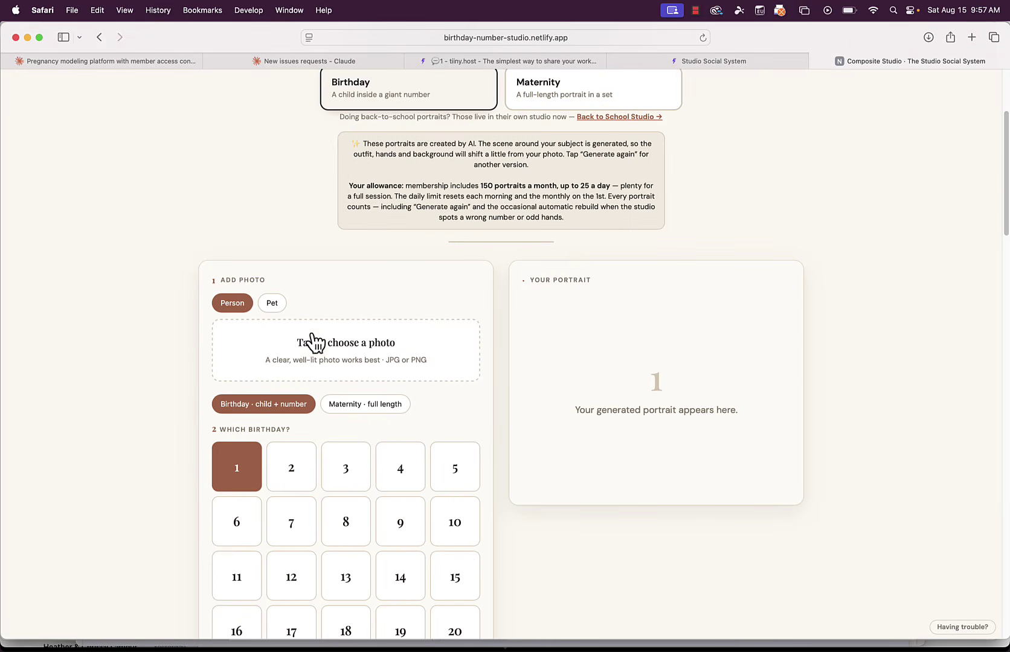
pyautogui.click(370, 363)
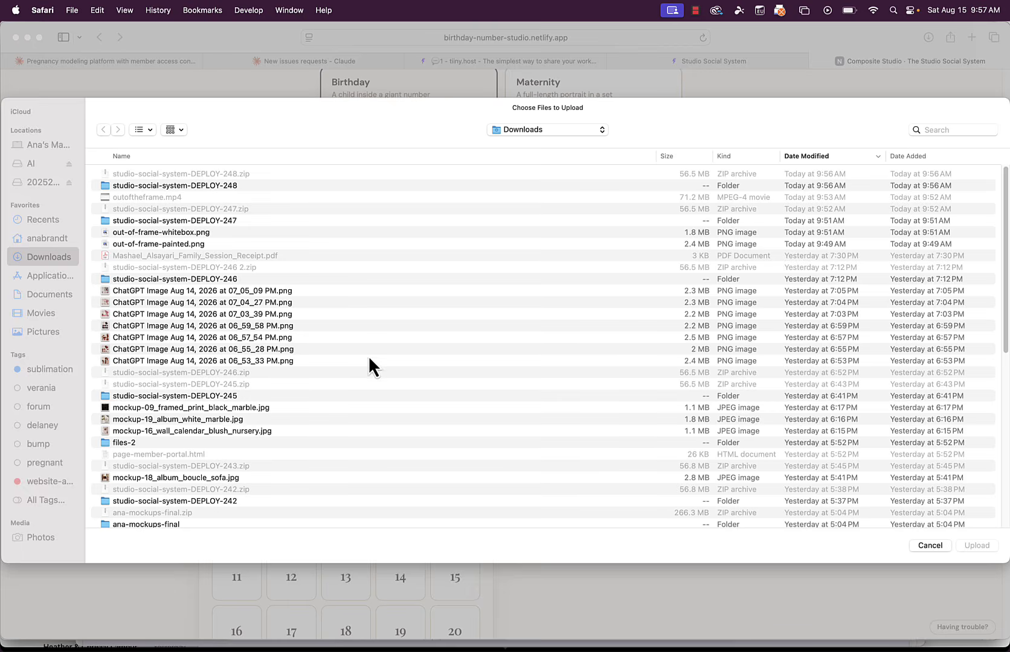
pyautogui.click(36, 199)
pyautogui.click(40, 188)
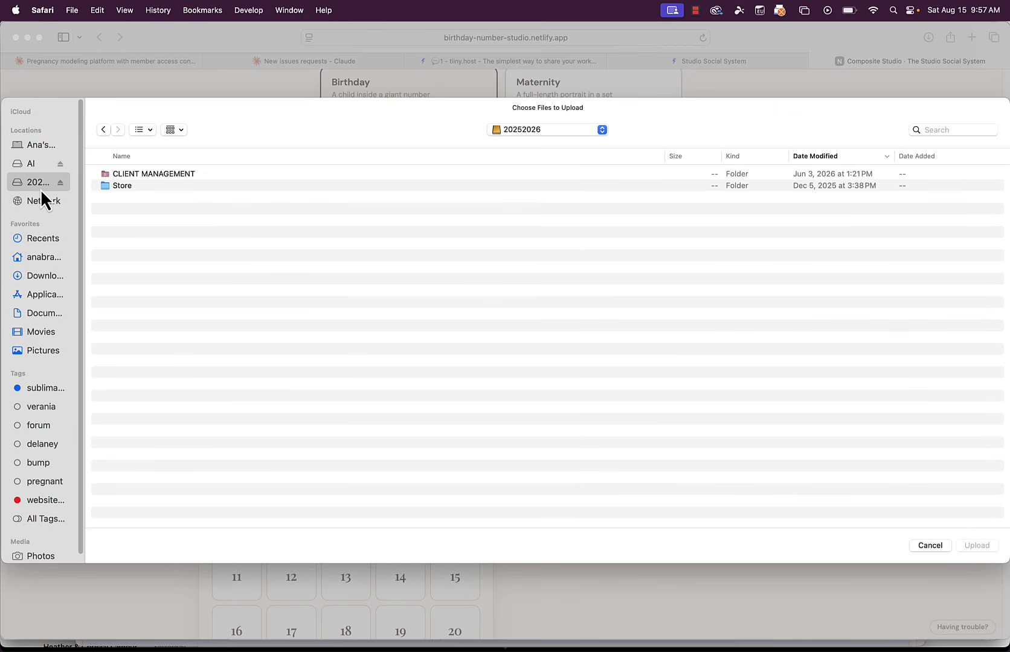
pyautogui.click(122, 156)
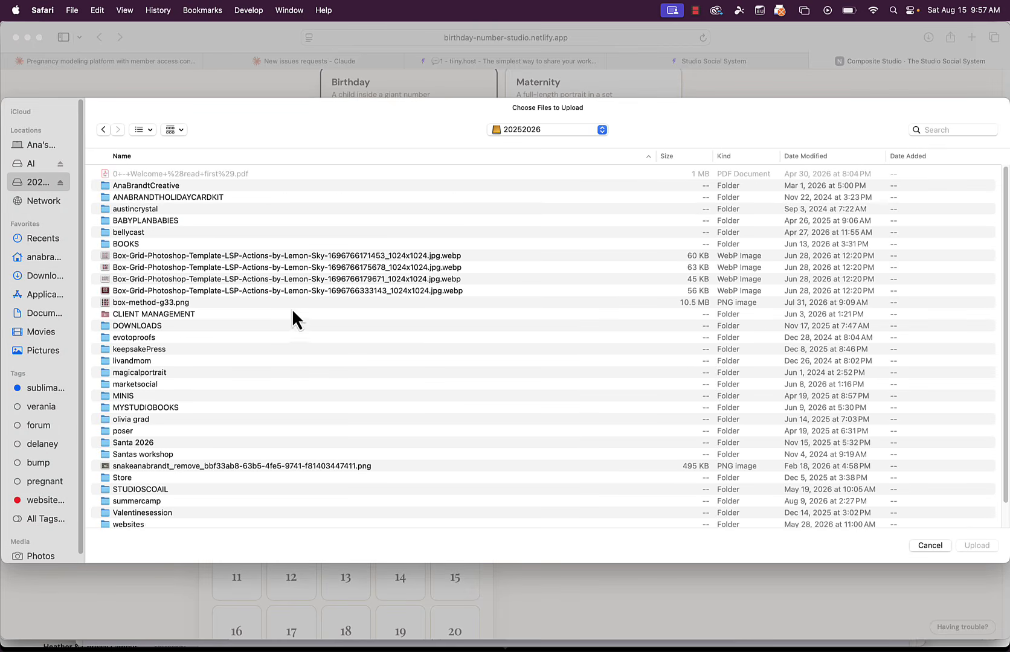
pyautogui.doubleClick(168, 317)
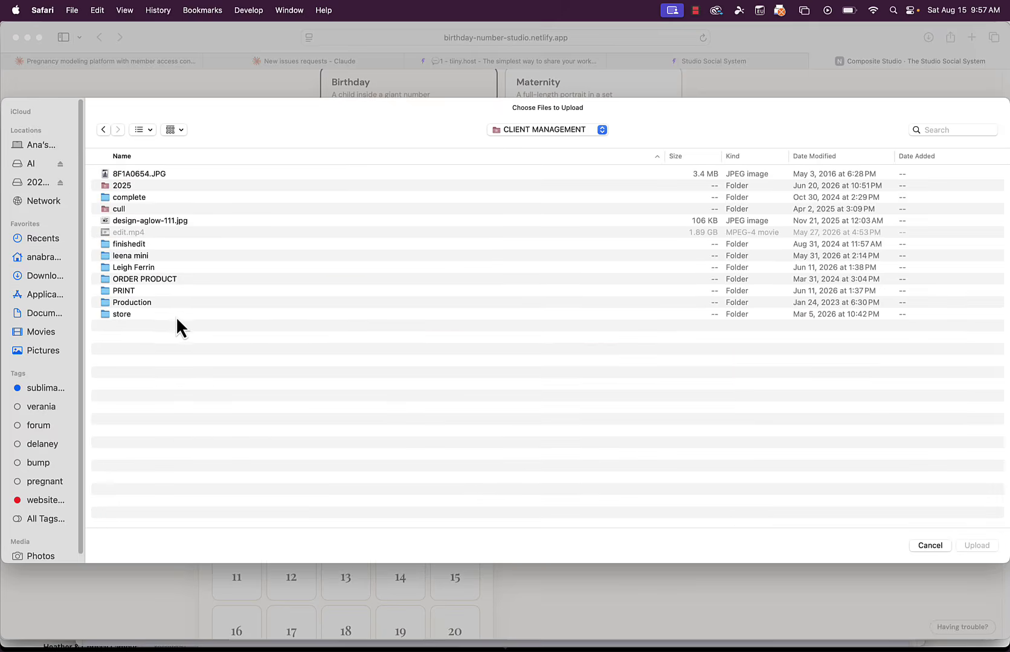
pyautogui.doubleClick(133, 304)
pyautogui.scroll(-5, 263, 317)
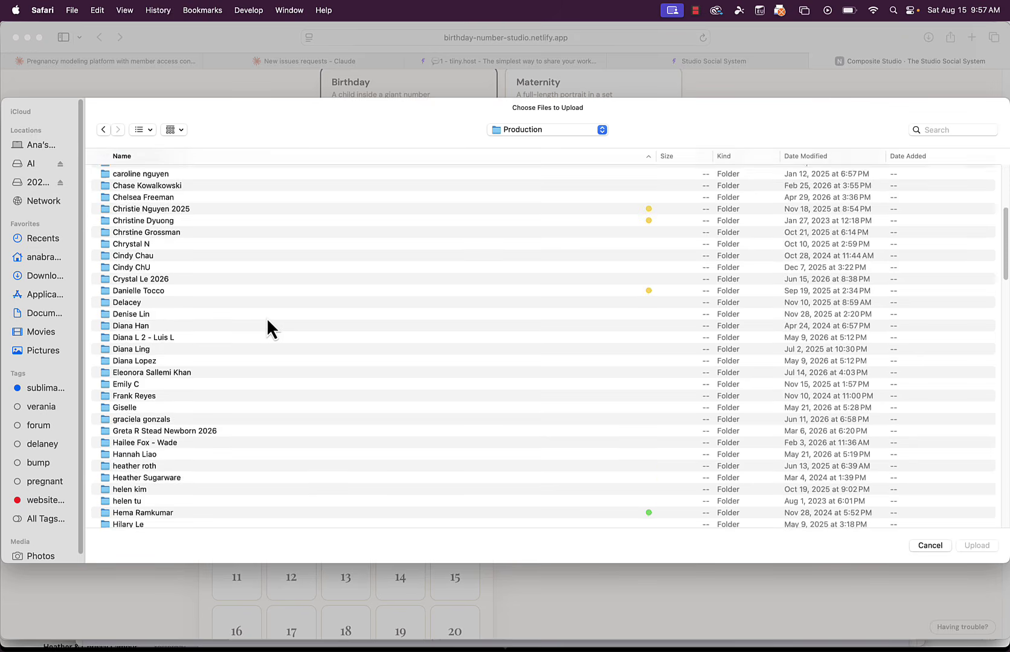
pyautogui.scroll(-20, 267, 321)
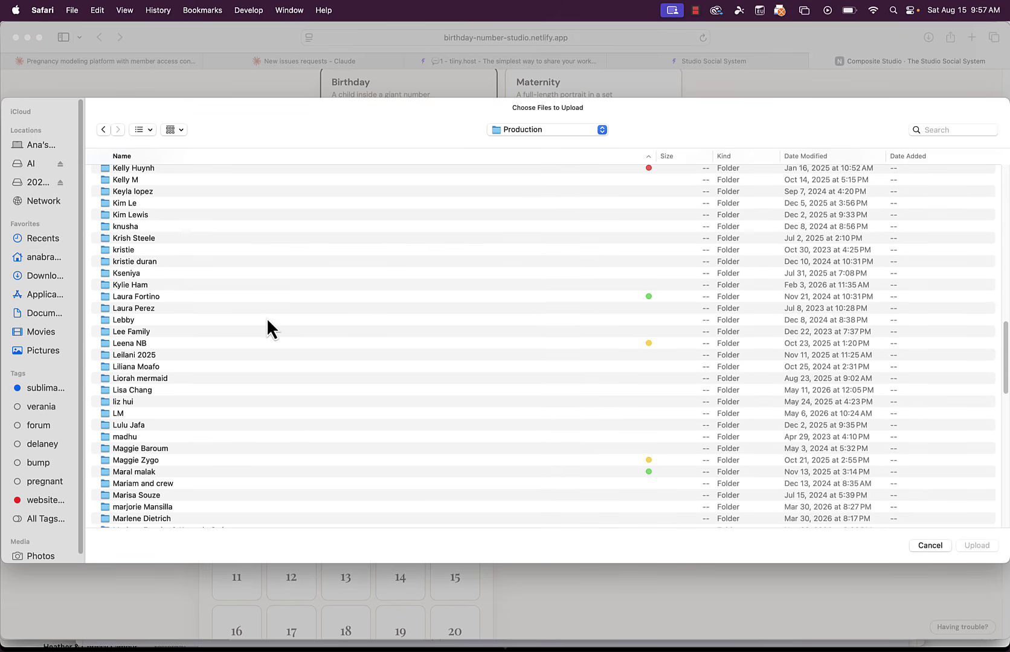
pyautogui.click(102, 129)
# Open the ORDER PRODUCT folder and go through the client's 2026 session folder to its finalnew subfolder
pyautogui.doubleClick(170, 279)
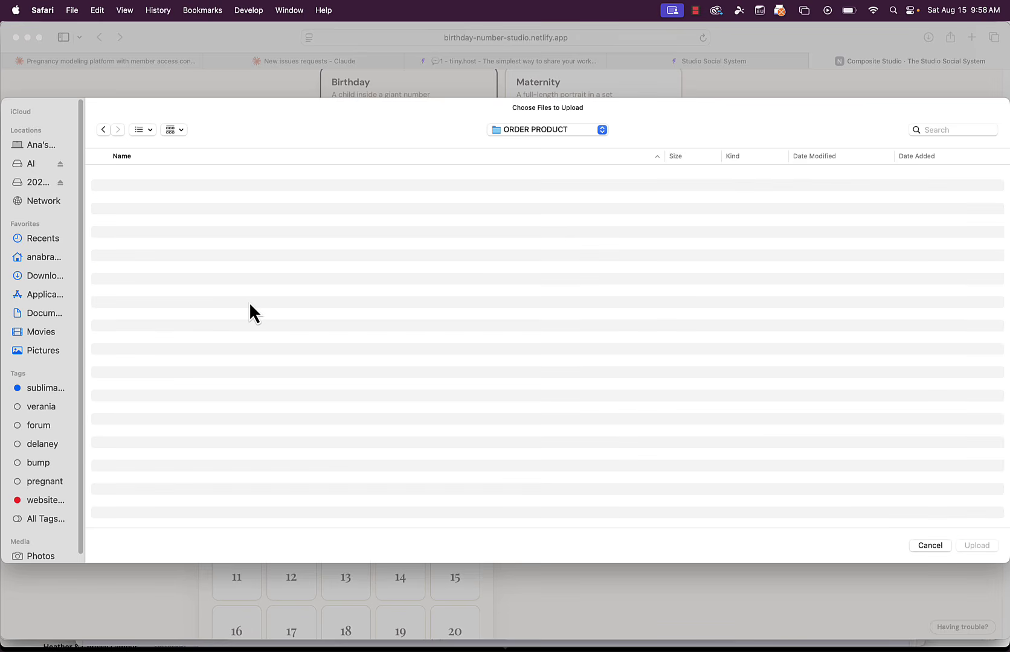
pyautogui.scroll(-15, 250, 300)
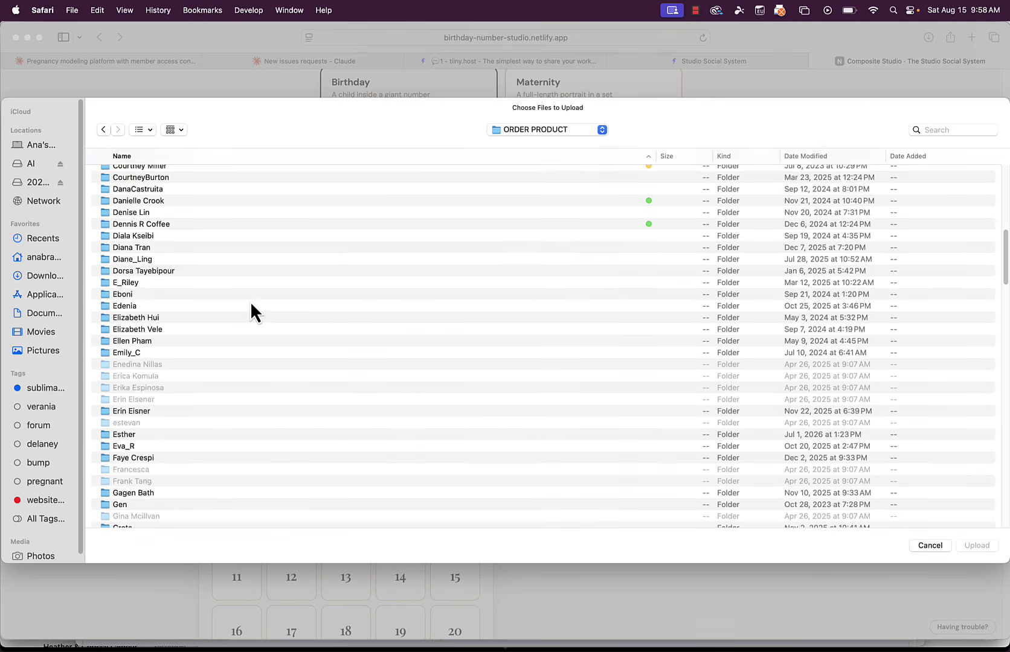
pyautogui.scroll(-20, 250, 301)
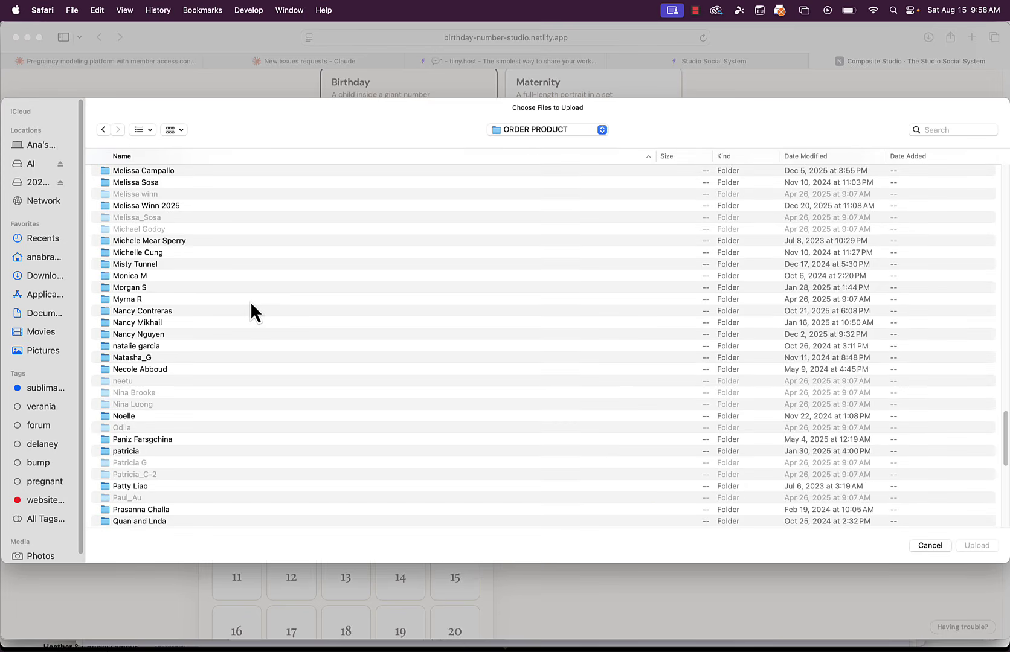
pyautogui.scroll(10, 250, 301)
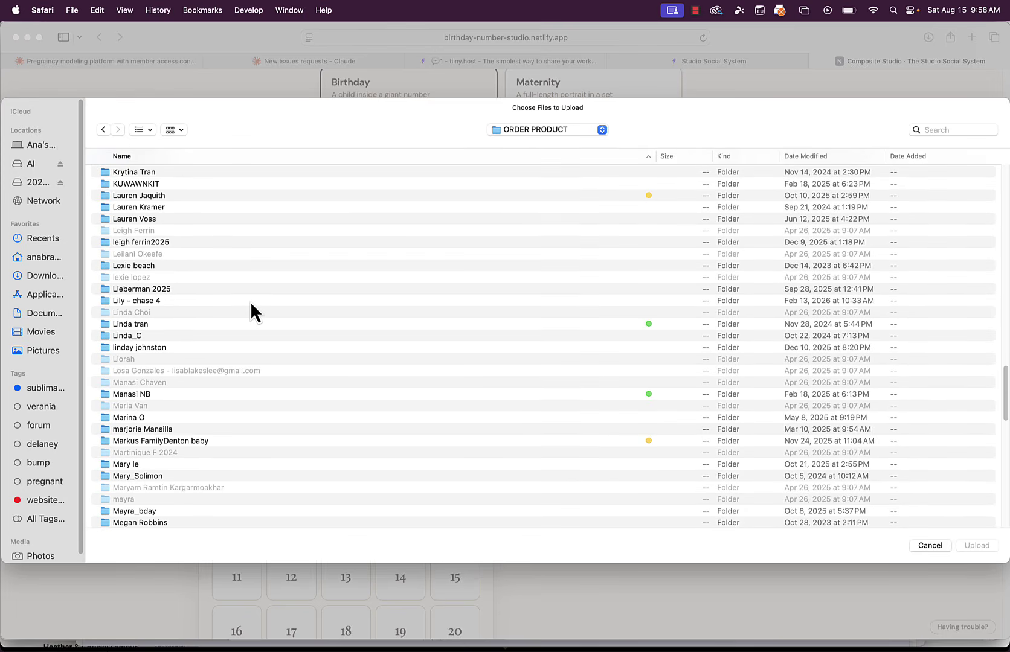
pyautogui.doubleClick(146, 302)
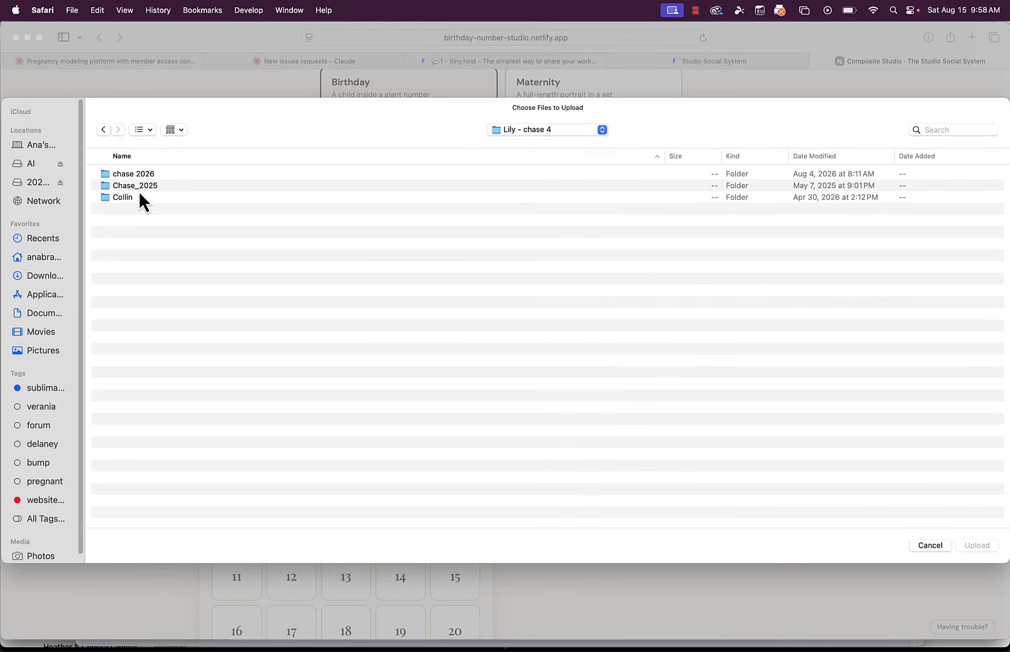
pyautogui.doubleClick(152, 175)
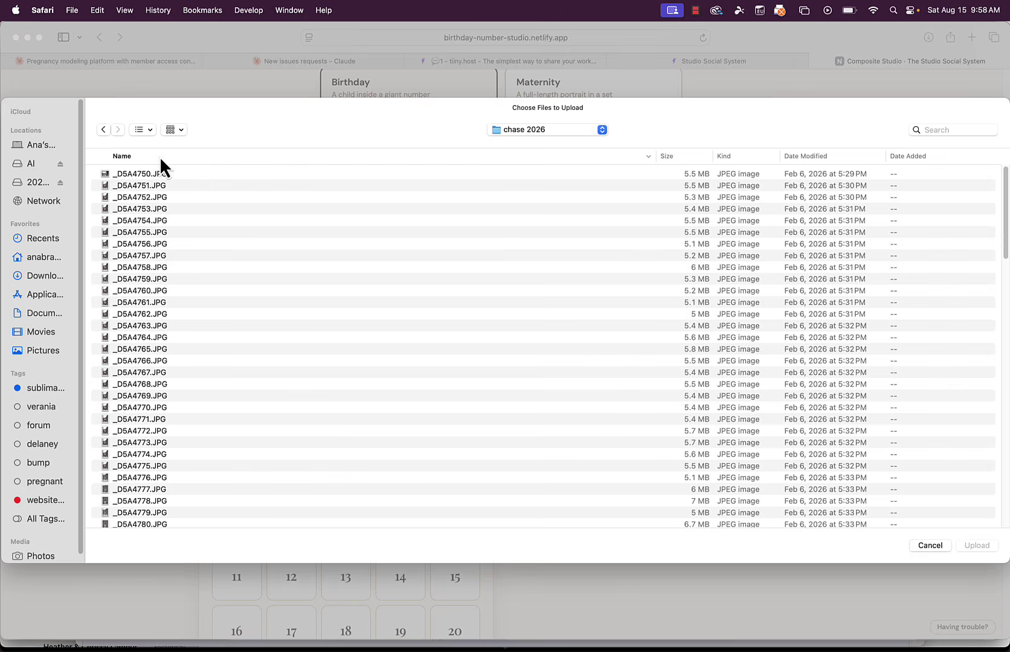
pyautogui.doubleClick(143, 186)
pyautogui.doubleClick(141, 175)
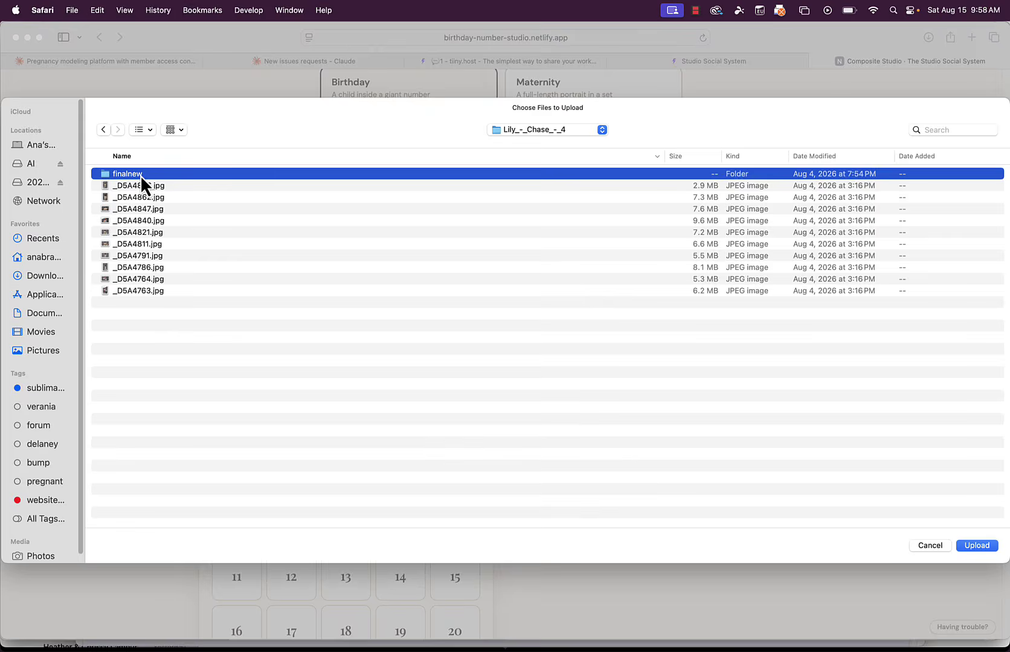
# Show the finalnew files in column view and preview the photos from _D5A4840.jpg up to _D5A4763.jpg
pyautogui.click(196, 183)
pyautogui.click(143, 129)
pyautogui.click(158, 206)
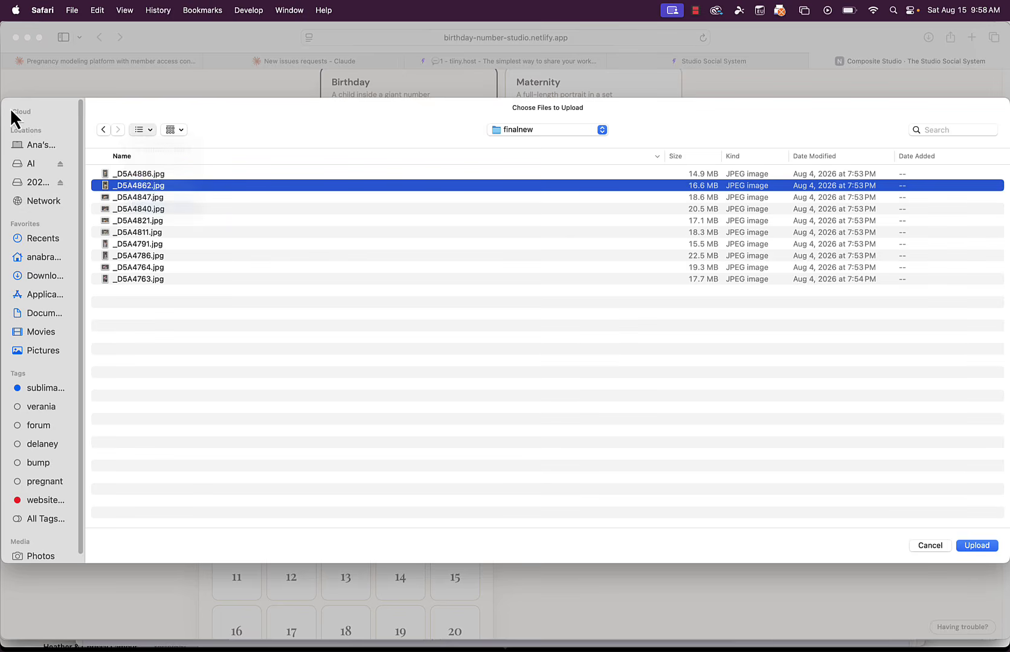
pyautogui.click(778, 235)
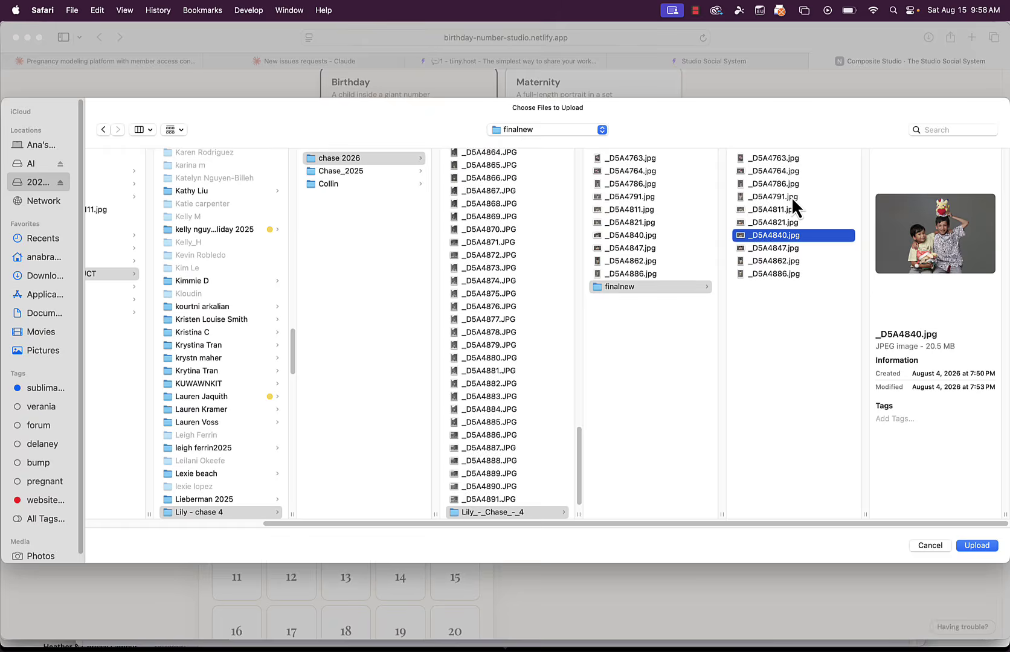
pyautogui.click(791, 197)
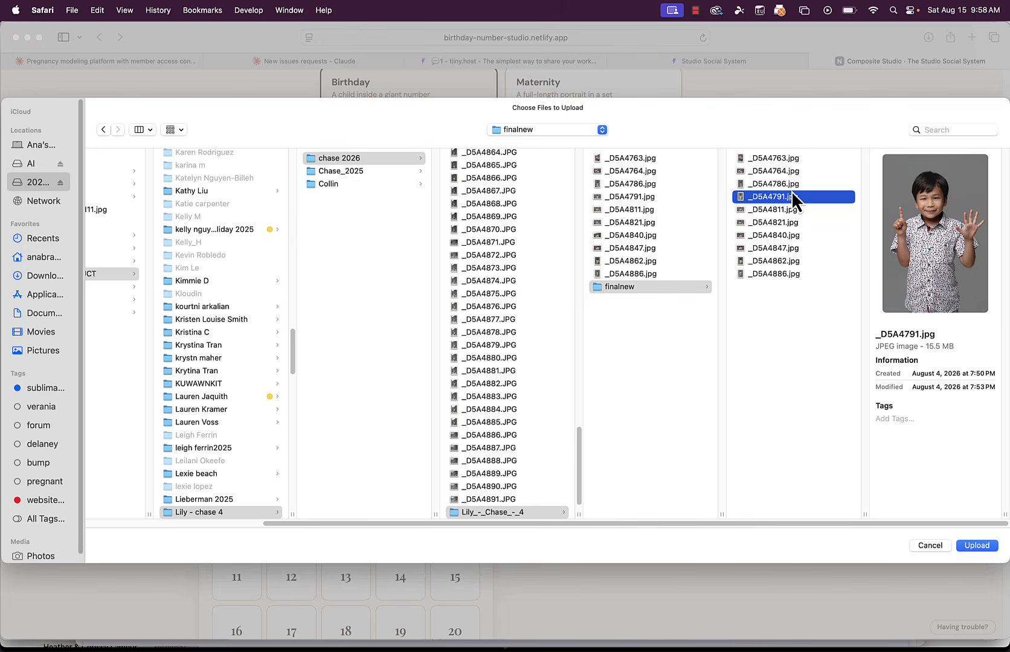
pyautogui.click(793, 186)
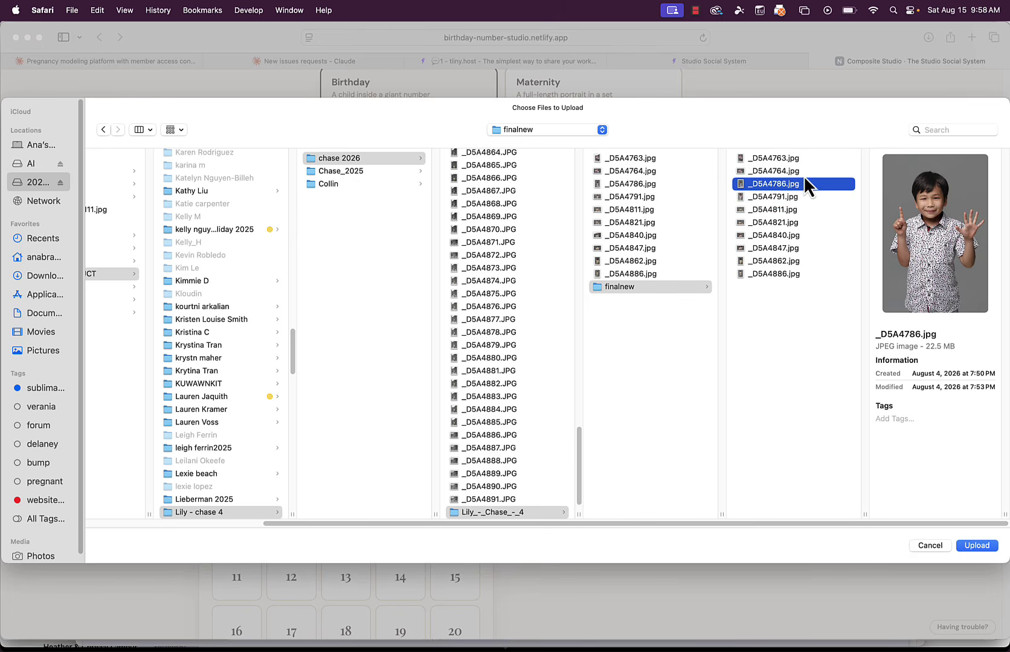
pyautogui.click(803, 173)
pyautogui.click(807, 160)
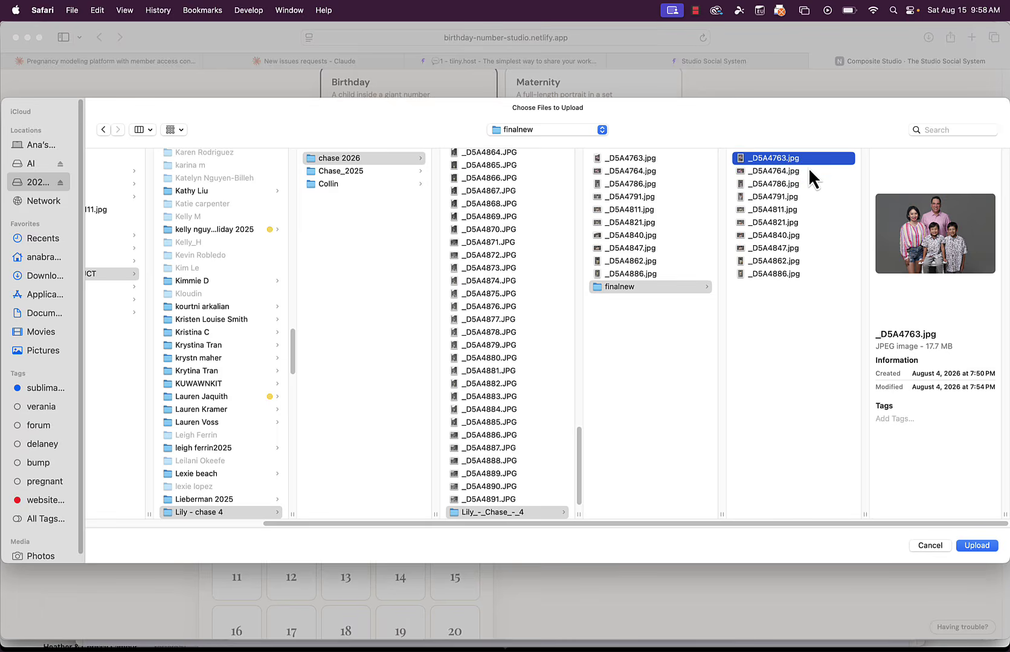
# Preview the last photos in finalnew and upload the full-length shot of the boy in the yellow T-shirt with clasped hands
pyautogui.click(794, 234)
pyautogui.click(790, 250)
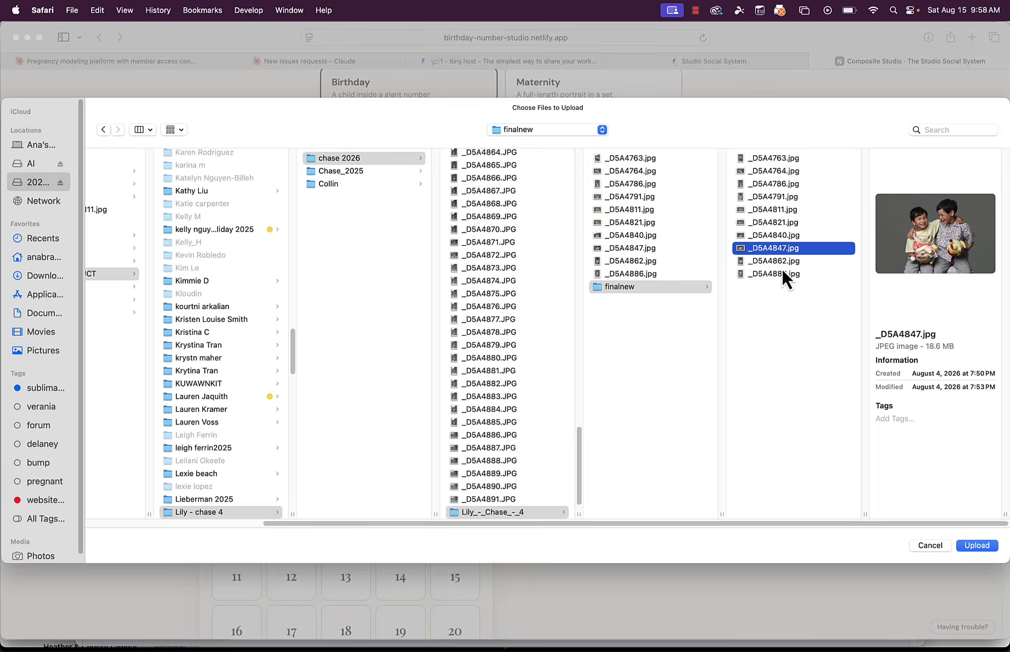
pyautogui.click(781, 264)
pyautogui.click(781, 273)
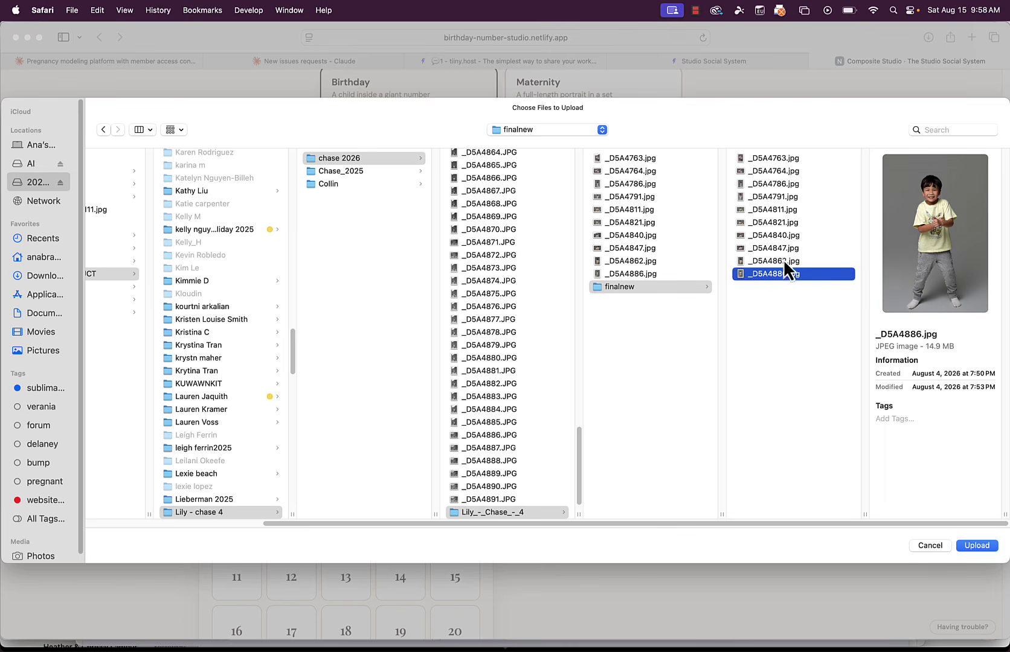
pyautogui.click(970, 549)
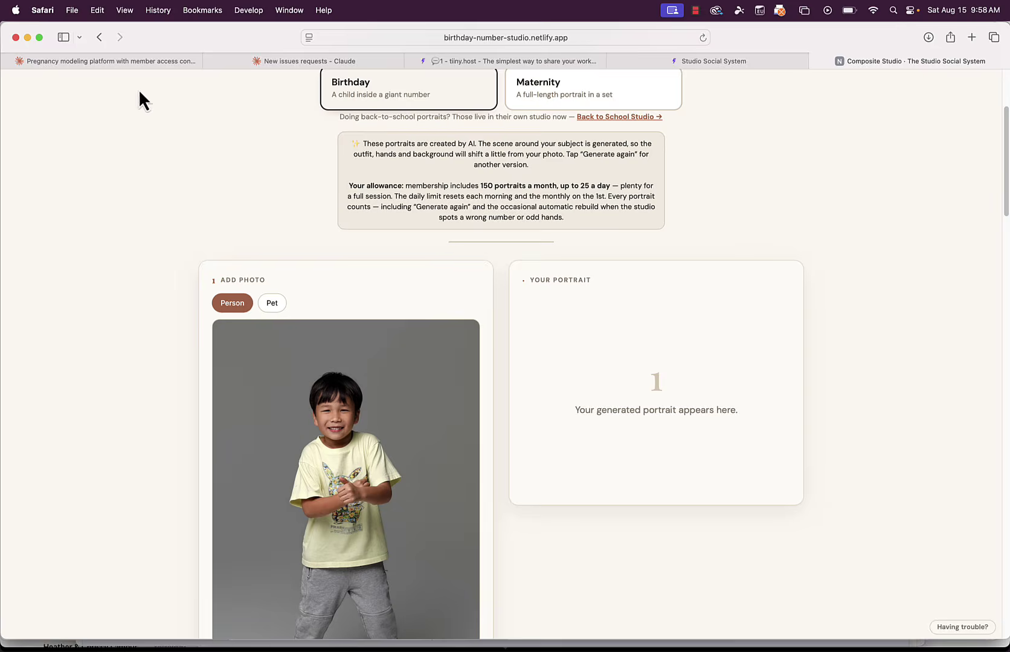
# Choose 6 as the birthday number for the portrait
pyautogui.scroll(-3, 264, 305)
pyautogui.scroll(-6, 258, 295)
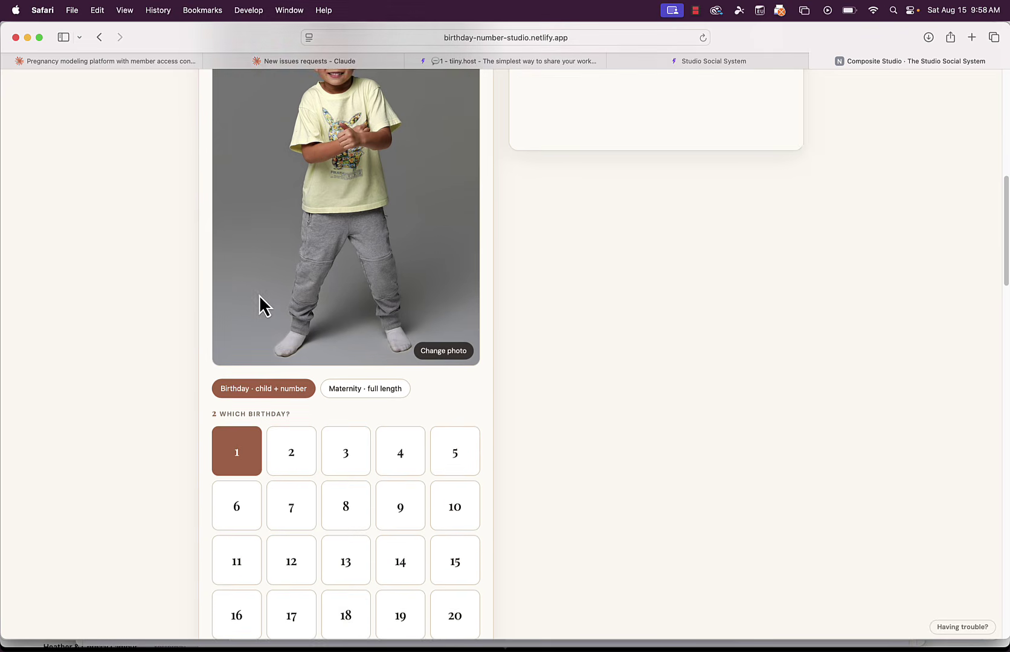
pyautogui.click(232, 323)
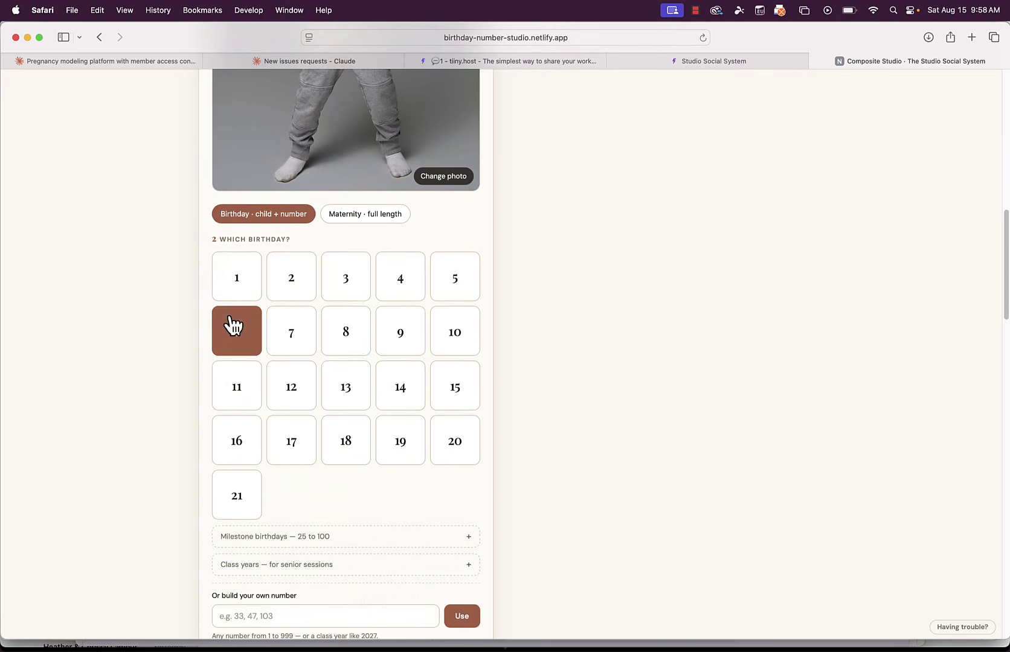
# Go past the number style and backdrop options and set the scene color to Match my photo
pyautogui.scroll(-5, 226, 316)
pyautogui.scroll(-3, 226, 313)
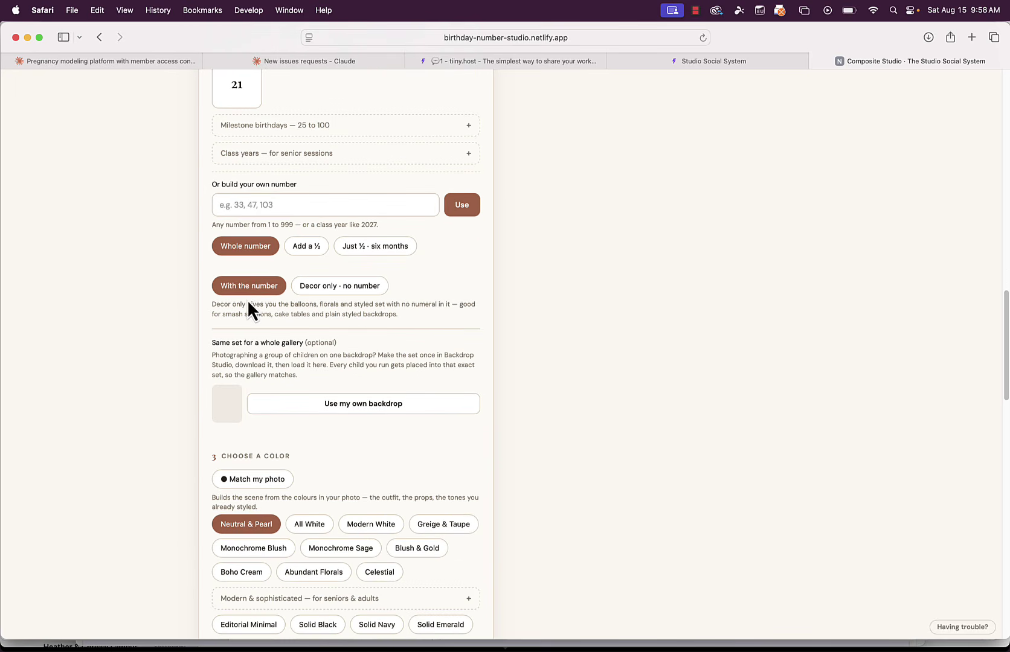
pyautogui.scroll(-1, 247, 299)
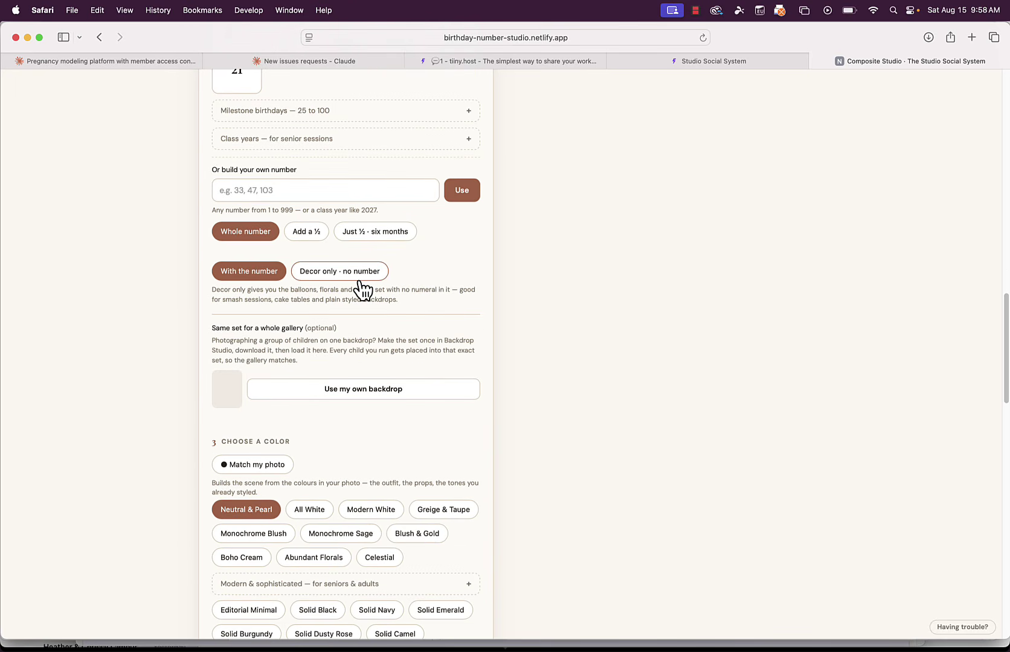
pyautogui.scroll(-1, 362, 290)
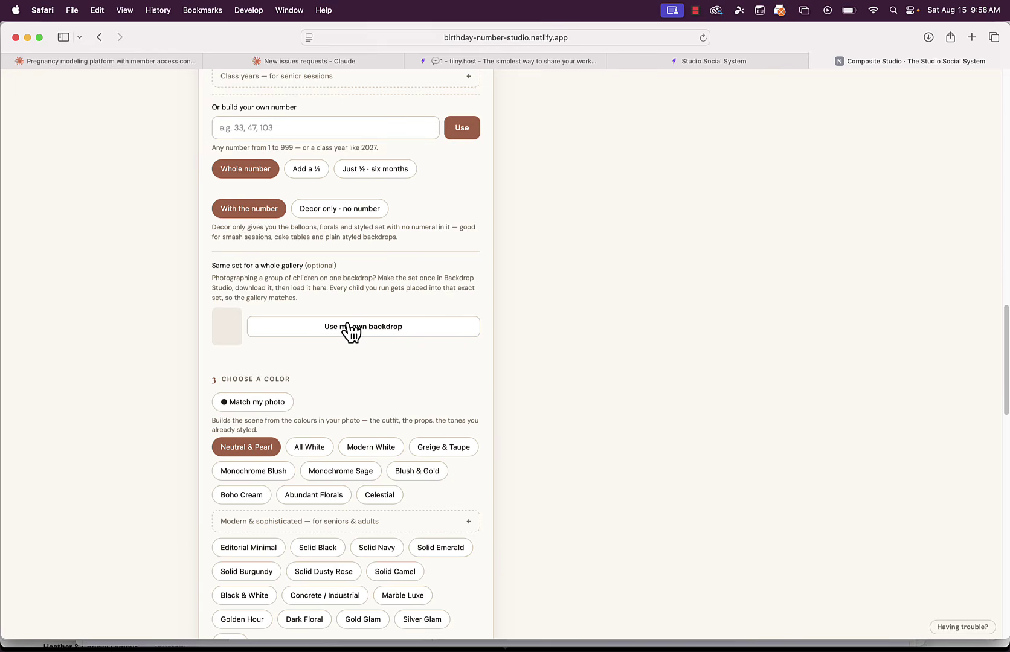
pyautogui.scroll(-3, 349, 331)
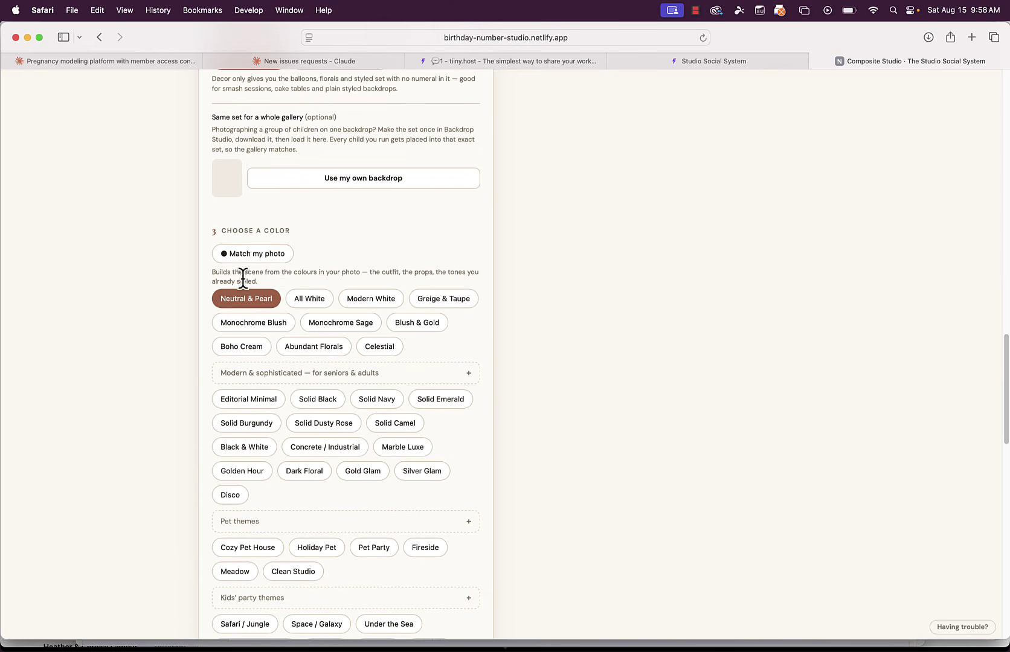
pyautogui.click(272, 255)
# Review the color and party themes, the custom theme field and the floral, teeth and face options, and return to the uploaded photo
pyautogui.scroll(-2, 423, 302)
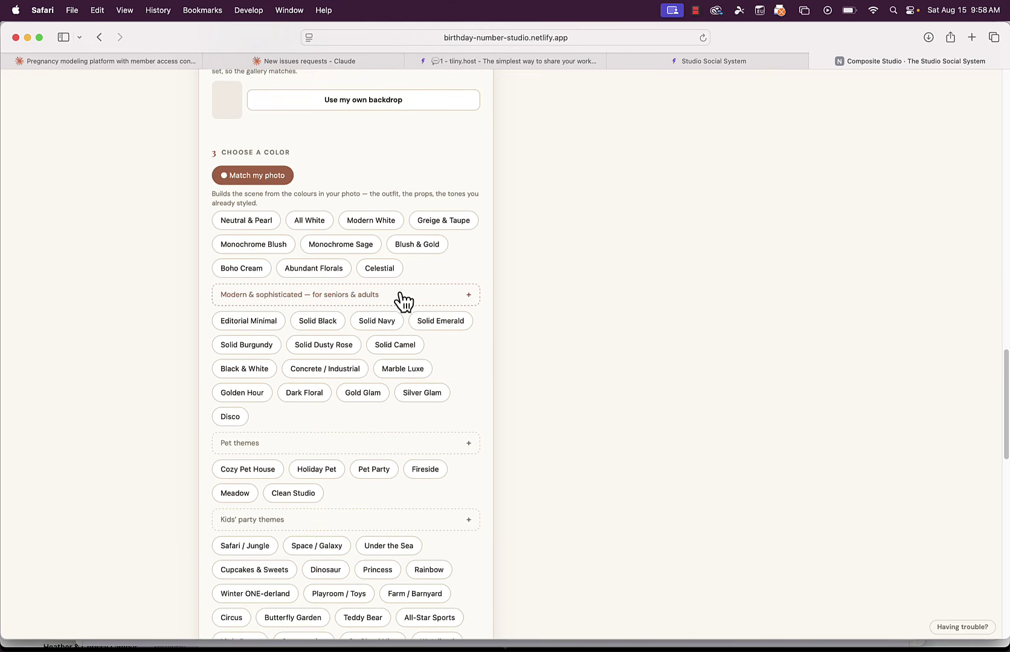
pyautogui.scroll(-4, 403, 299)
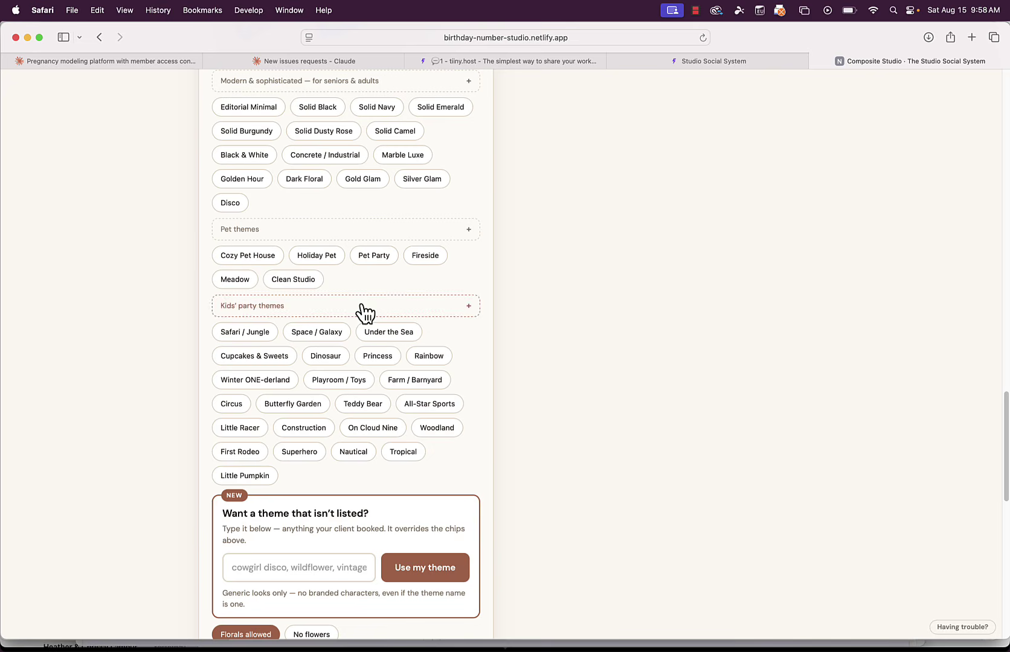
pyautogui.scroll(-1, 442, 295)
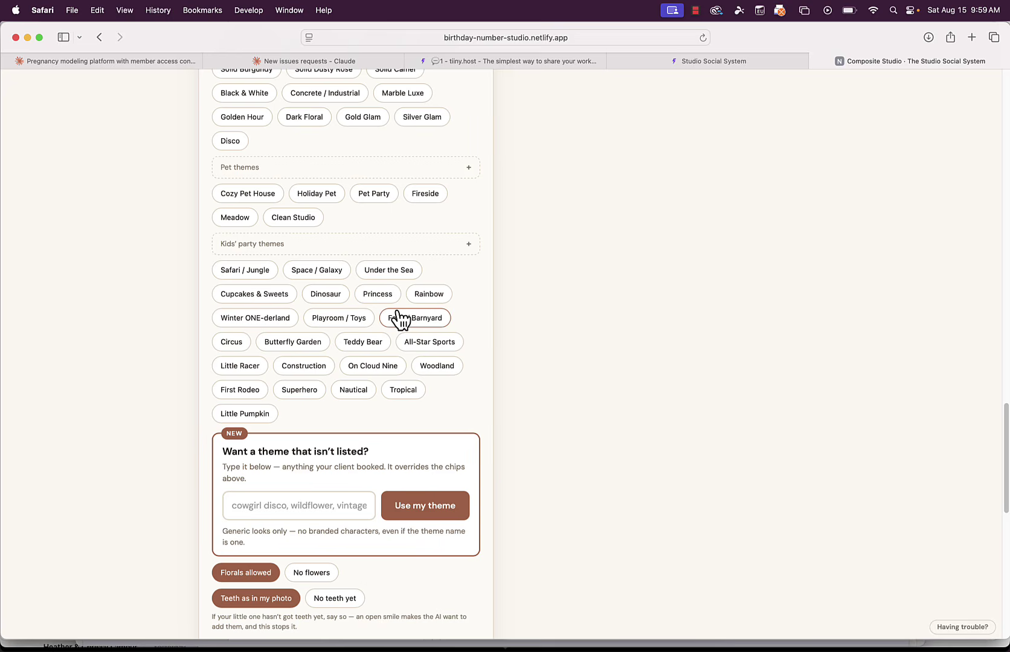
pyautogui.scroll(-3, 400, 318)
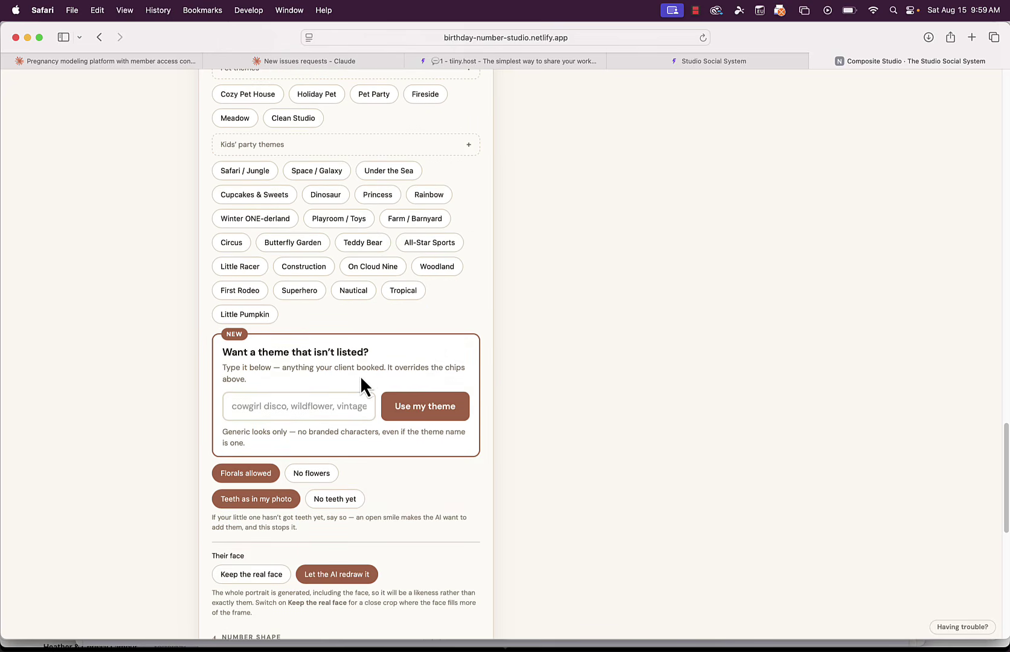
pyautogui.scroll(20, 348, 338)
pyautogui.scroll(-6, 347, 338)
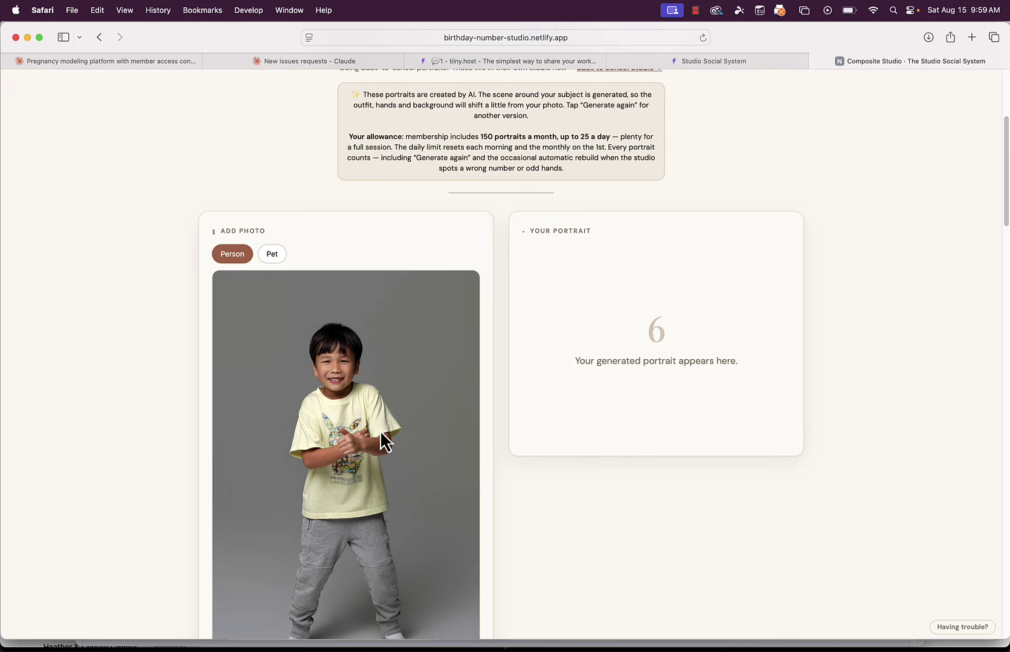
# Apply "kids comic style" as the custom theme and go through the face, number shape, placement, caption and size options
pyautogui.scroll(-20, 386, 402)
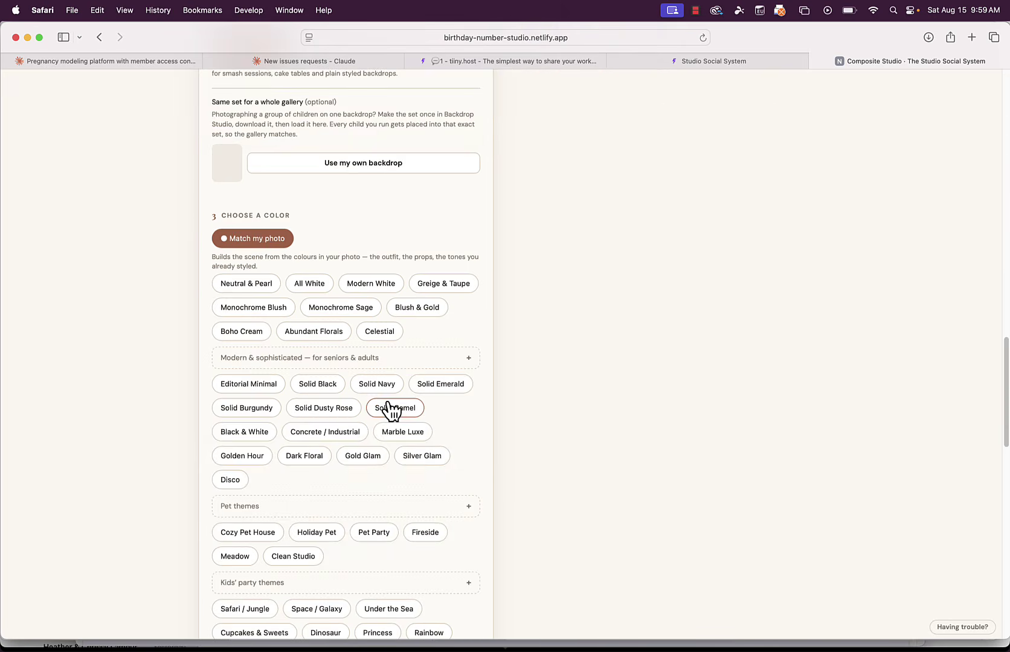
pyautogui.scroll(5, 388, 405)
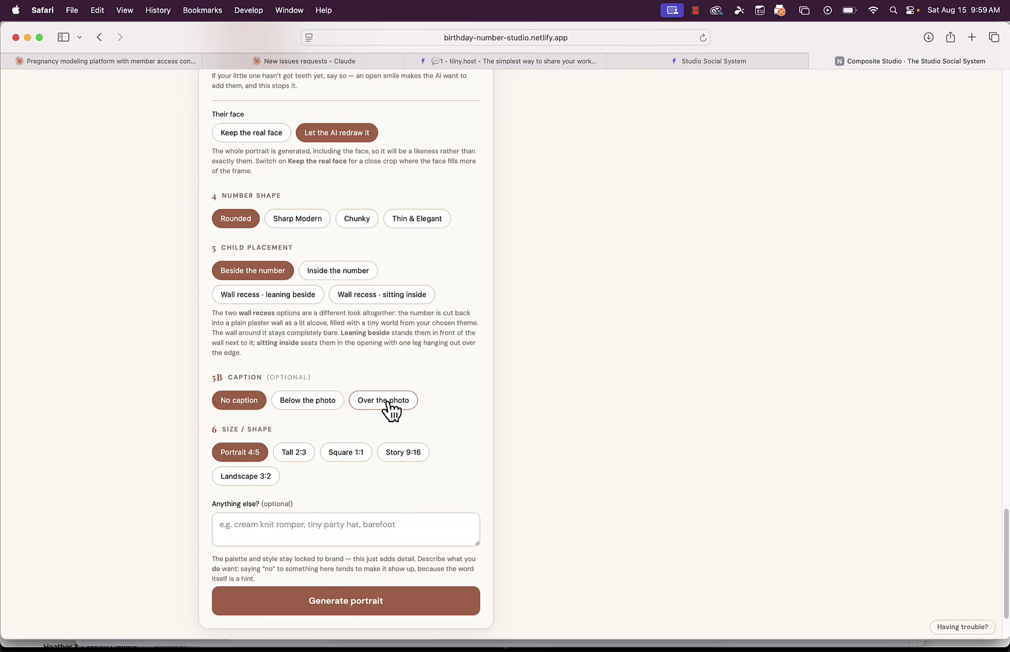
pyautogui.scroll(-2, 386, 401)
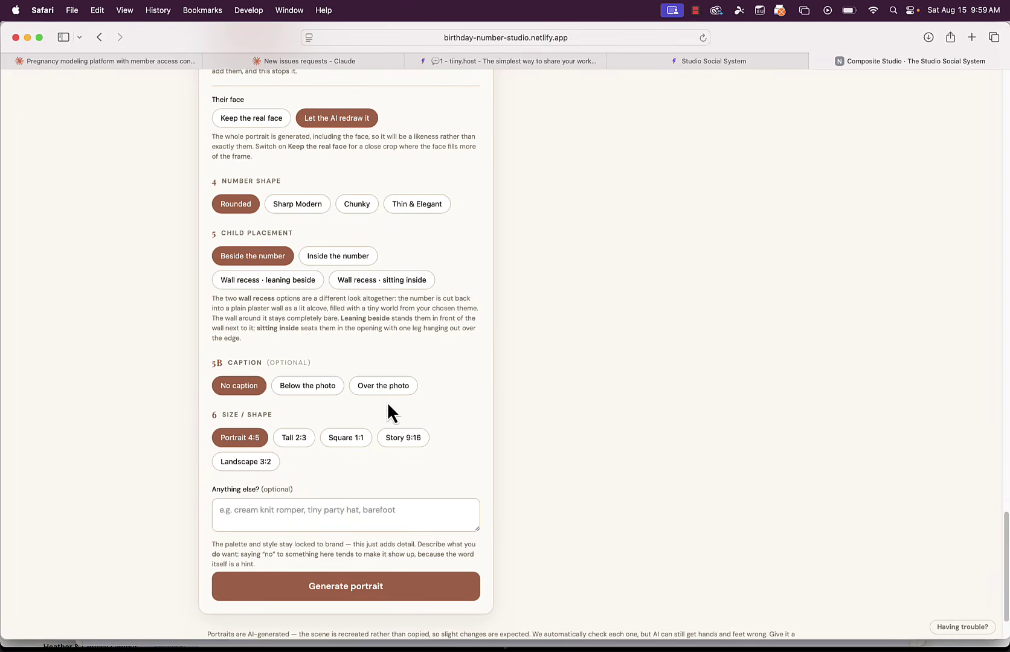
pyautogui.scroll(8, 412, 444)
pyautogui.click(306, 175)
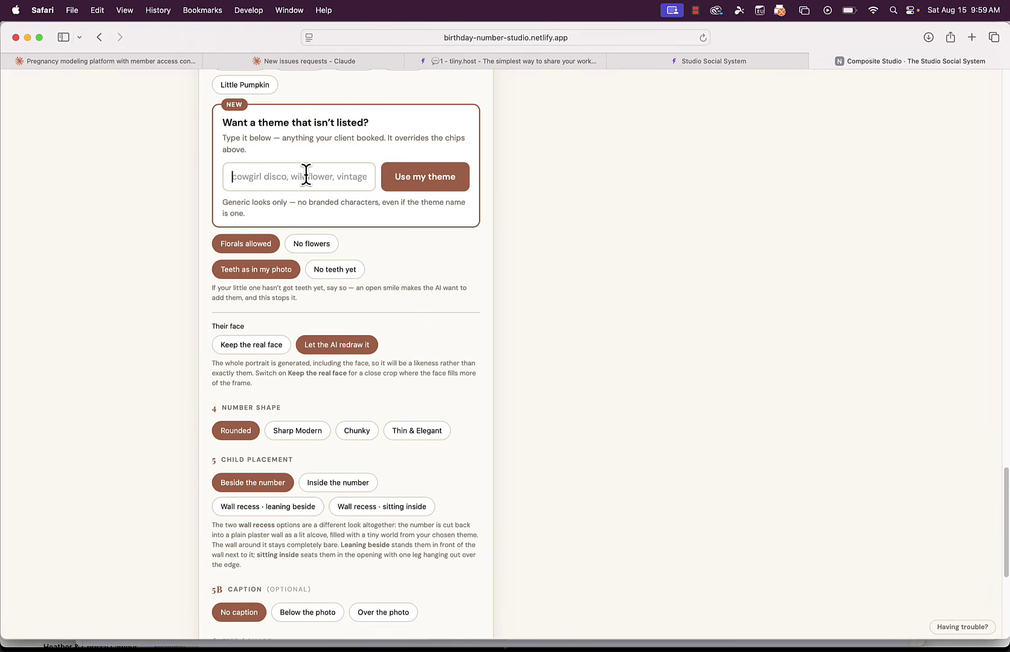
pyautogui.write('kids comic style')
pyautogui.click(430, 187)
pyautogui.scroll(-4, 434, 296)
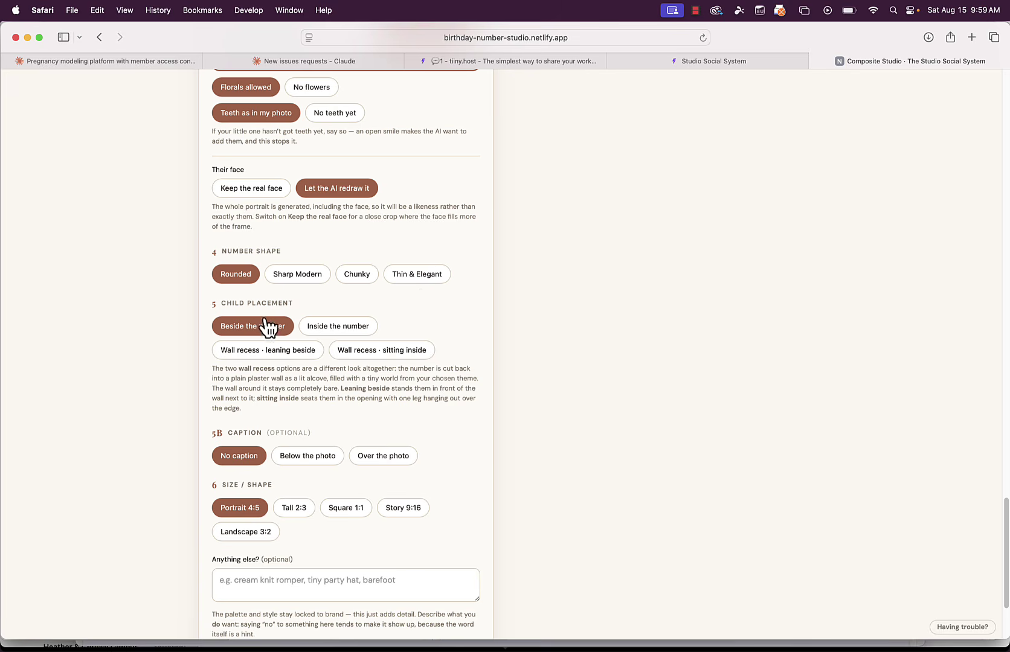
pyautogui.scroll(-2, 388, 329)
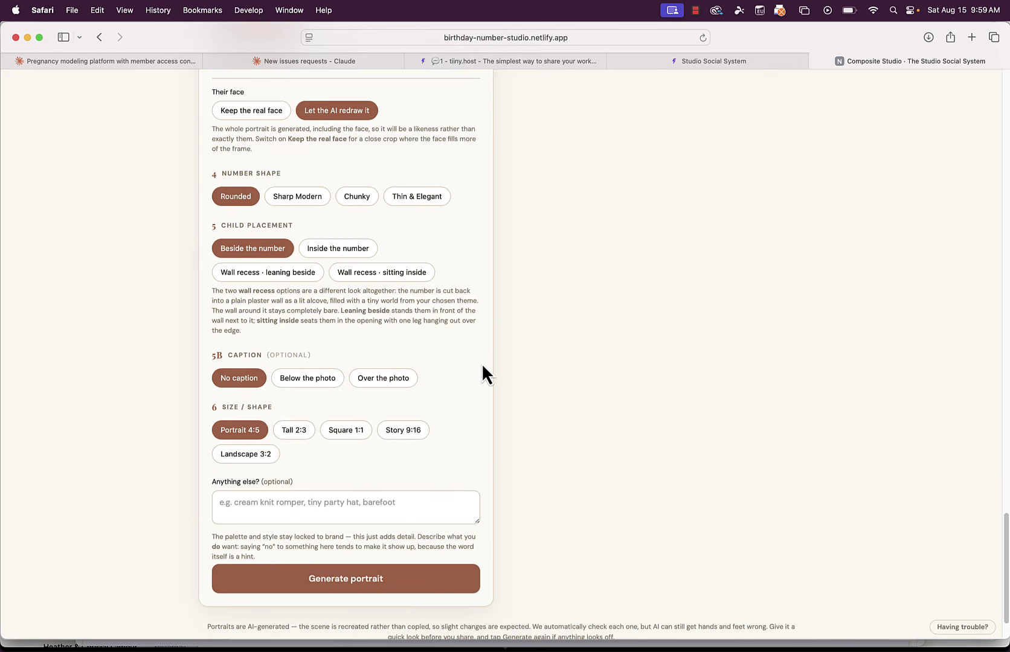
pyautogui.scroll(-2, 392, 361)
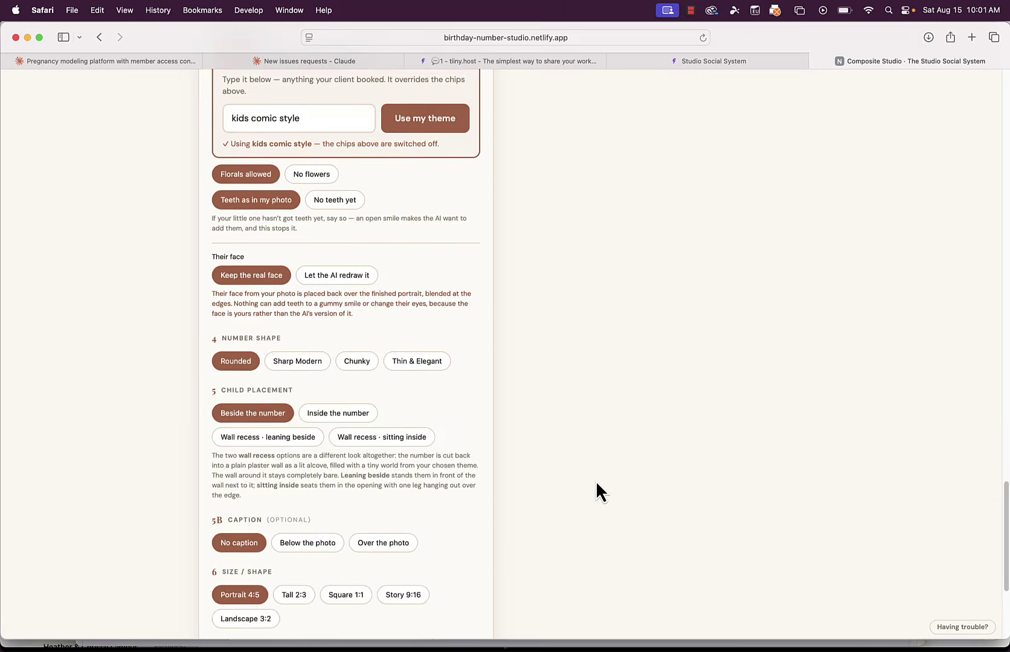
# Check the first generated portrait against the settings and generate another one with Keep the real face selected
pyautogui.scroll(-4, 596, 490)
pyautogui.scroll(5, 596, 483)
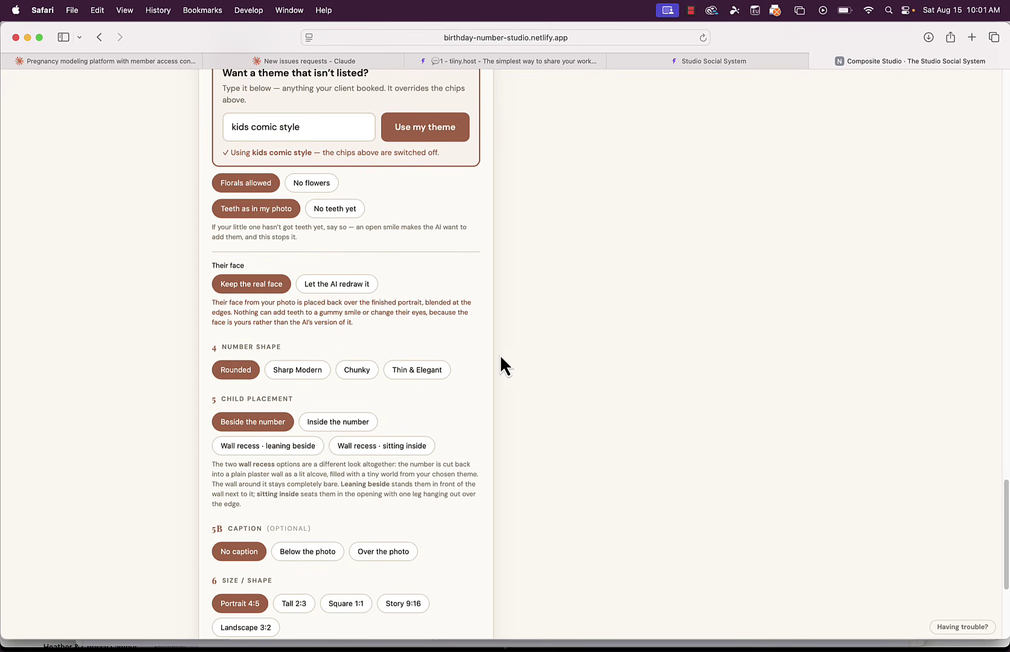
pyautogui.scroll(1, 541, 379)
pyautogui.scroll(20, 541, 376)
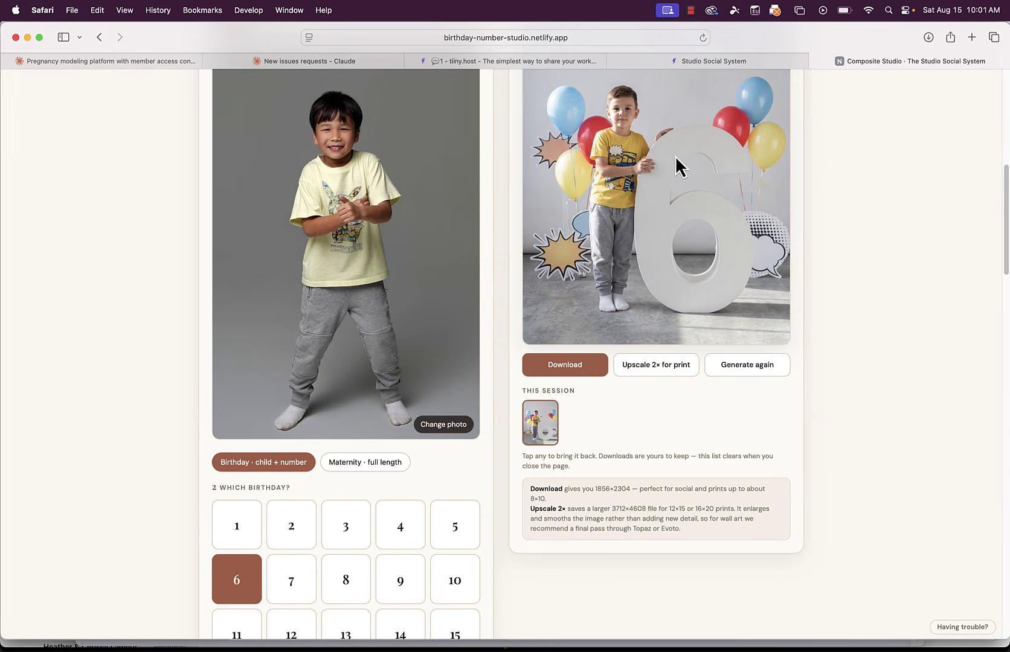
pyautogui.scroll(-20, 392, 239)
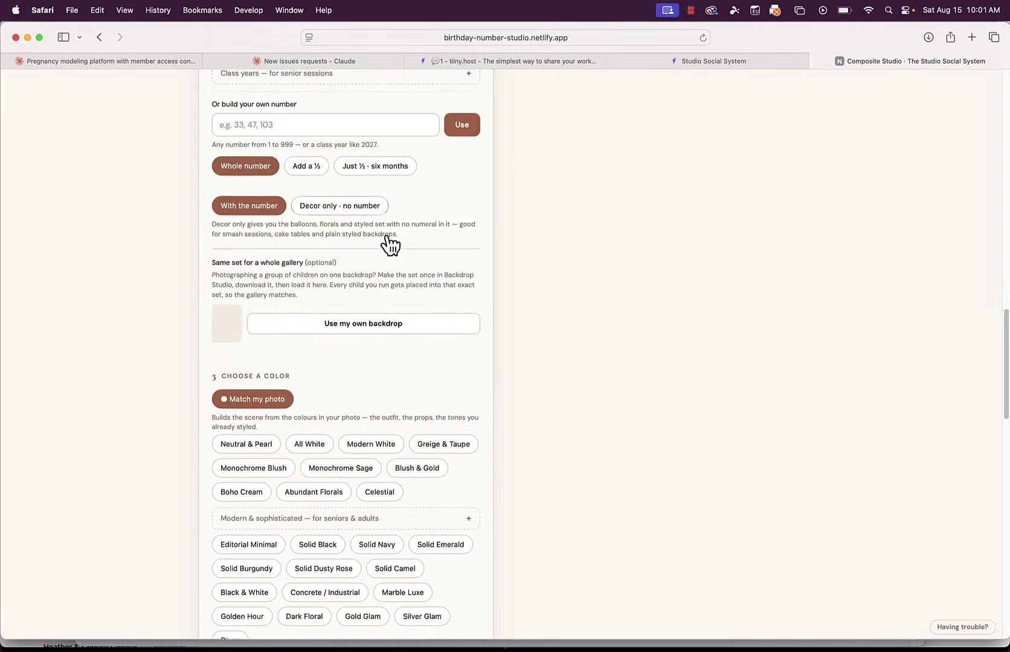
pyautogui.scroll(-3, 391, 244)
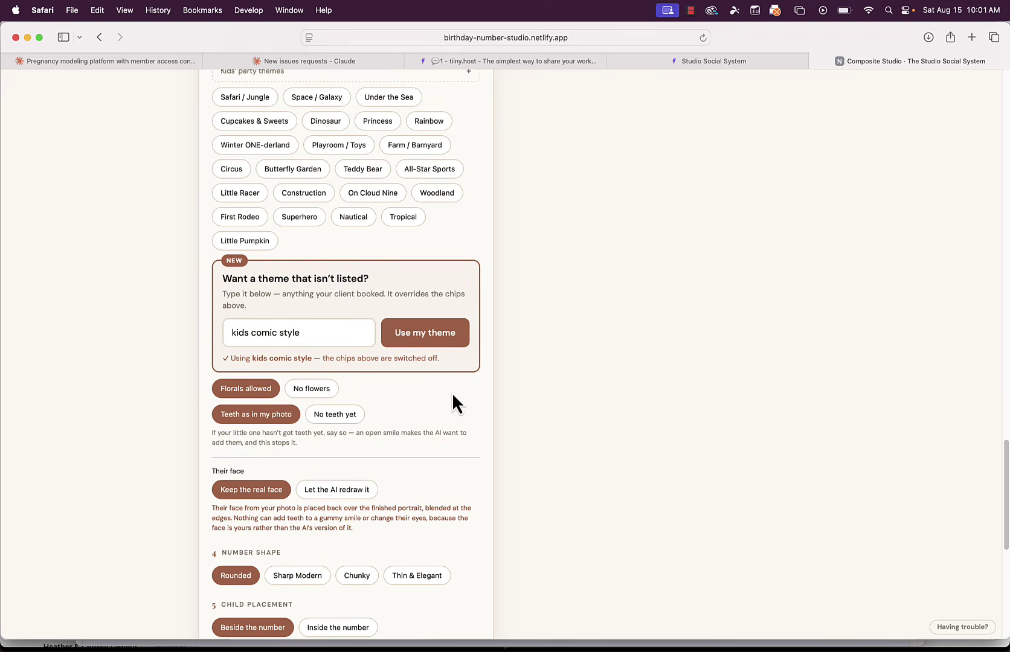
pyautogui.scroll(-10, 374, 489)
pyautogui.click(351, 631)
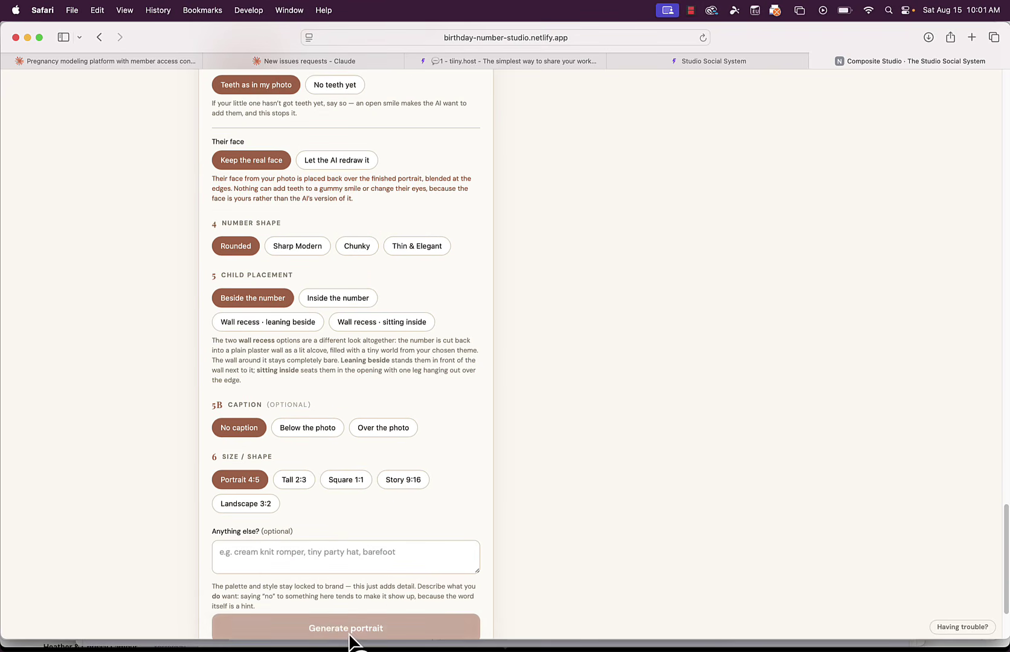
# Compare the new portrait of the boy beside the blue 6 with the uploaded photo and download it
pyautogui.scroll(20, 425, 459)
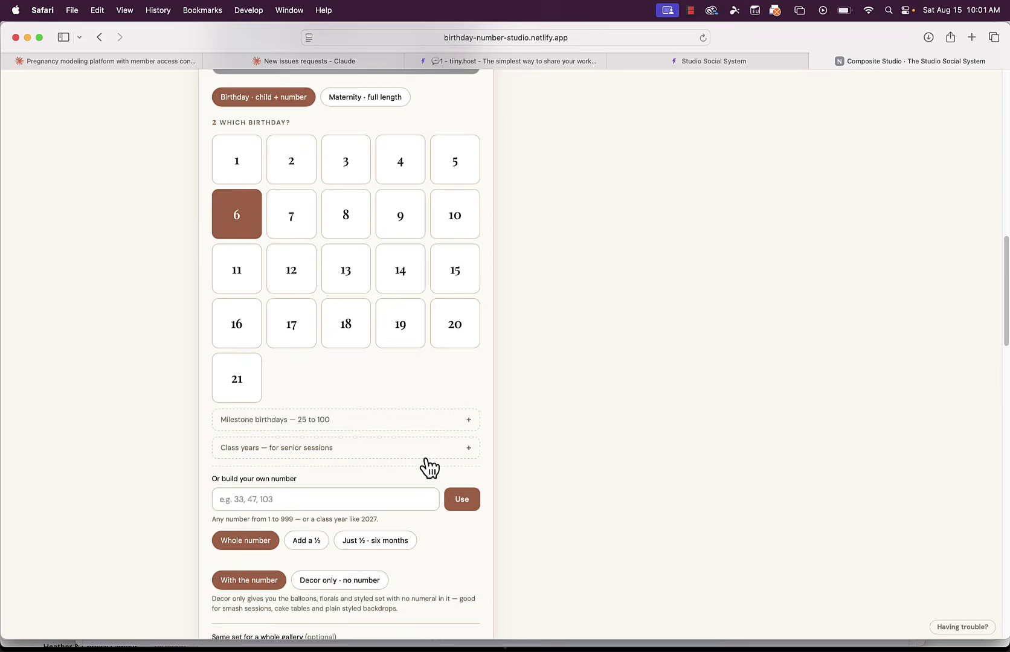
pyautogui.scroll(3, 425, 458)
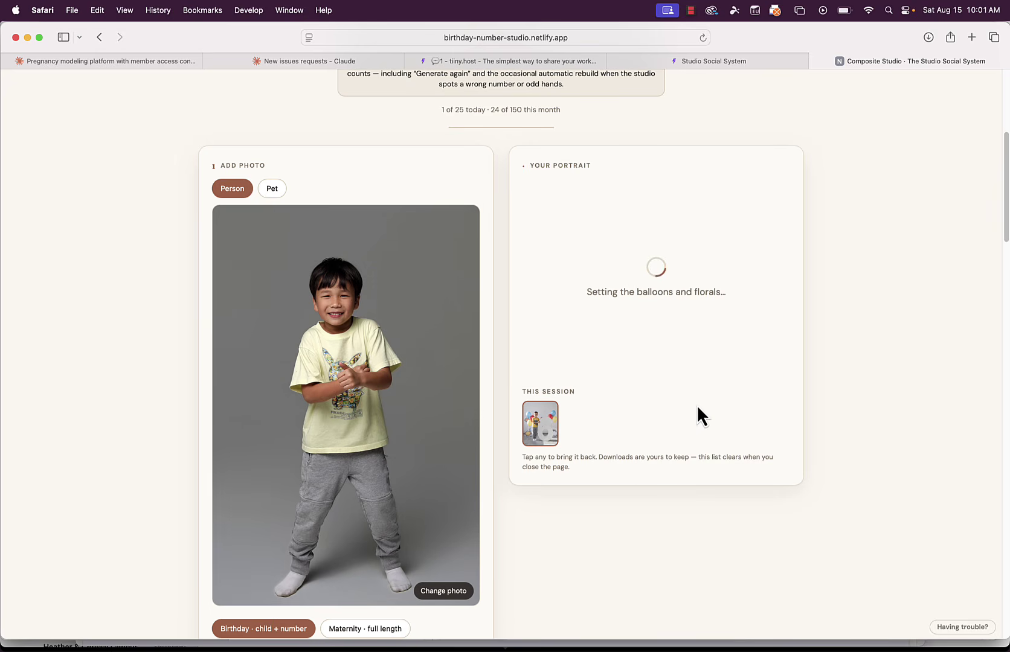
pyautogui.scroll(2, 697, 416)
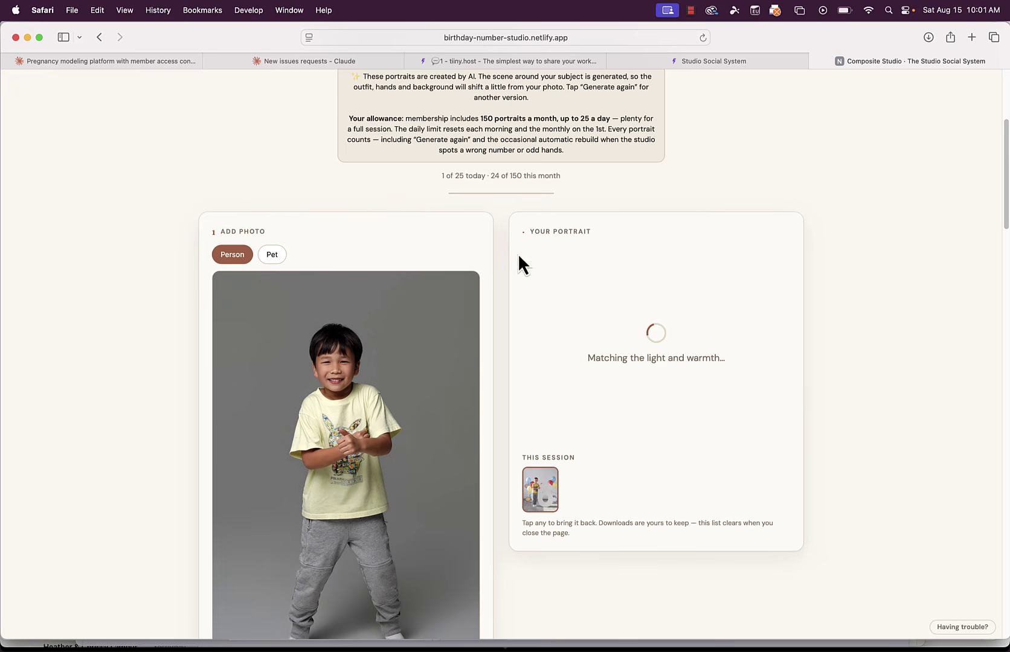
pyautogui.scroll(-2, 637, 315)
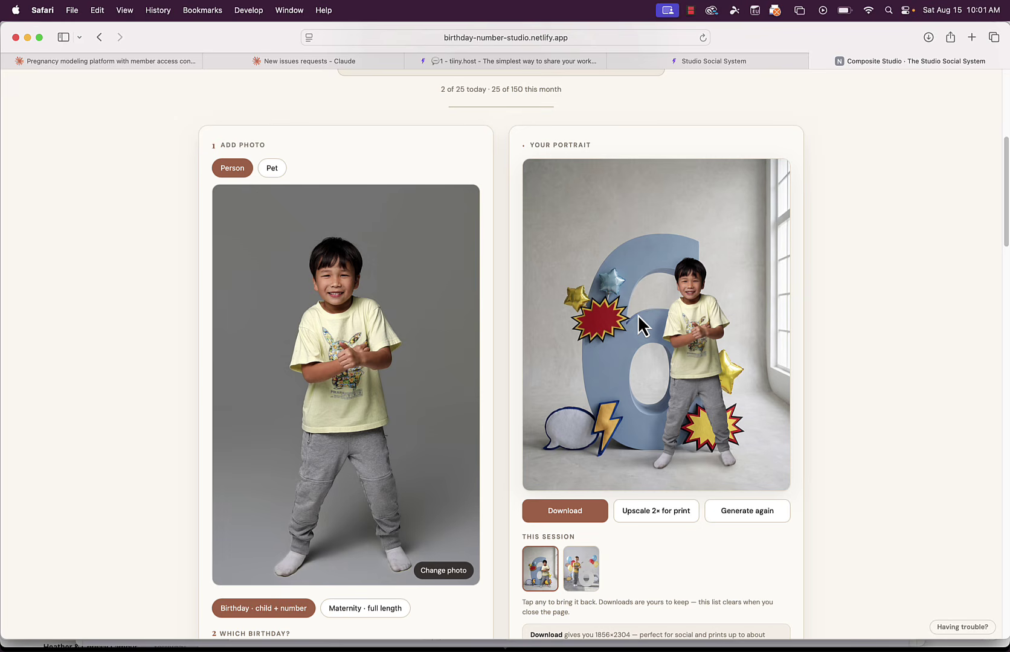
pyautogui.scroll(-3, 639, 316)
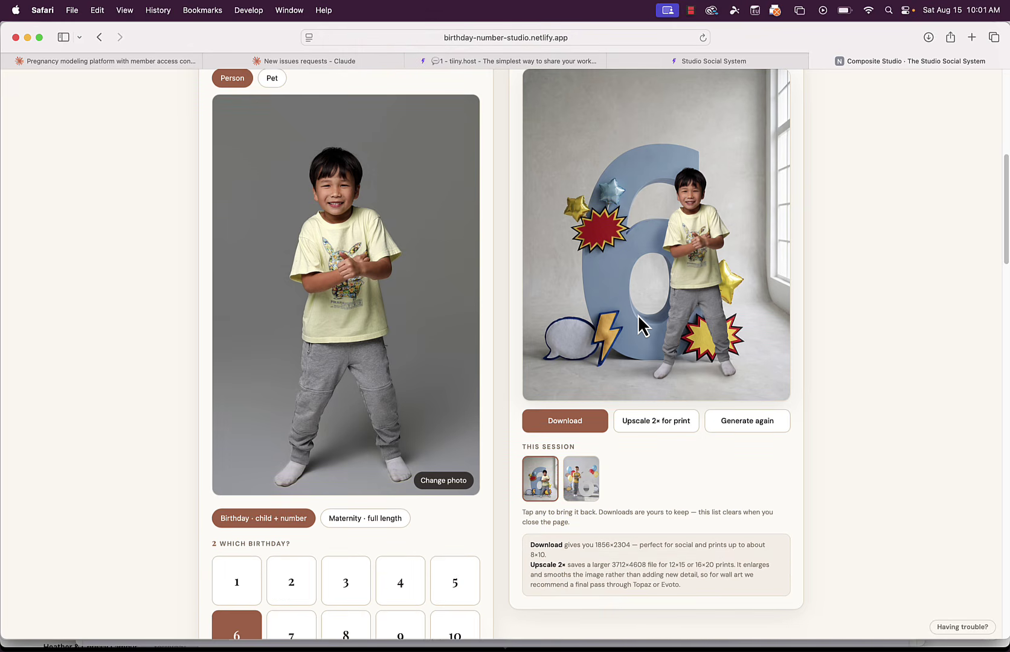
pyautogui.scroll(-3, 638, 316)
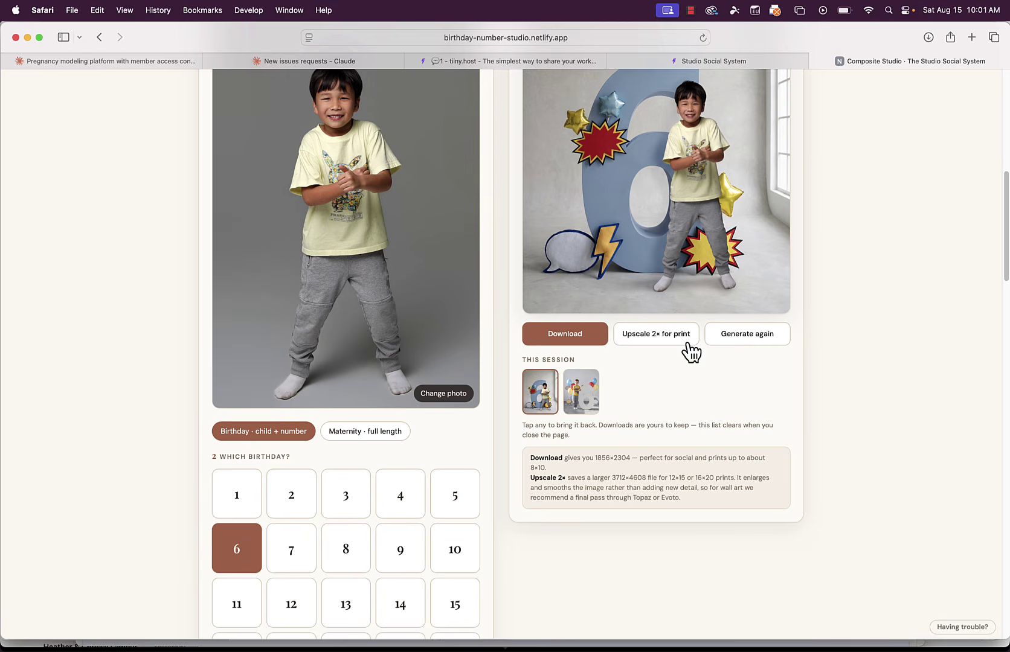
pyautogui.click(565, 337)
pyautogui.click(608, 373)
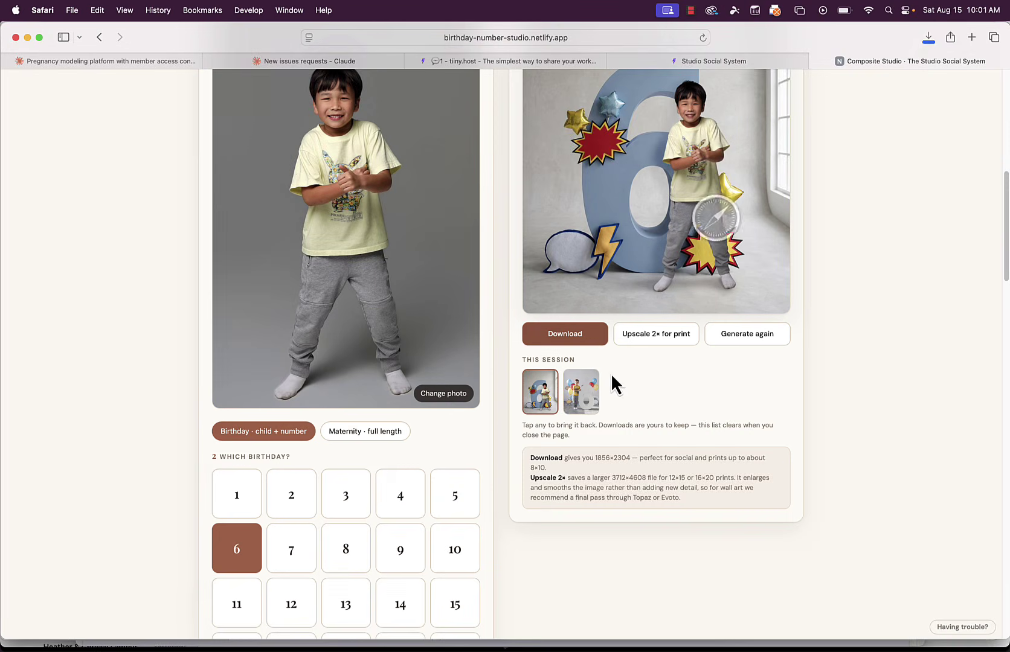
# Examine the finished portrait next to the original photo, including the download, upscale and regenerate options
pyautogui.scroll(6, 588, 351)
pyautogui.scroll(-3, 589, 356)
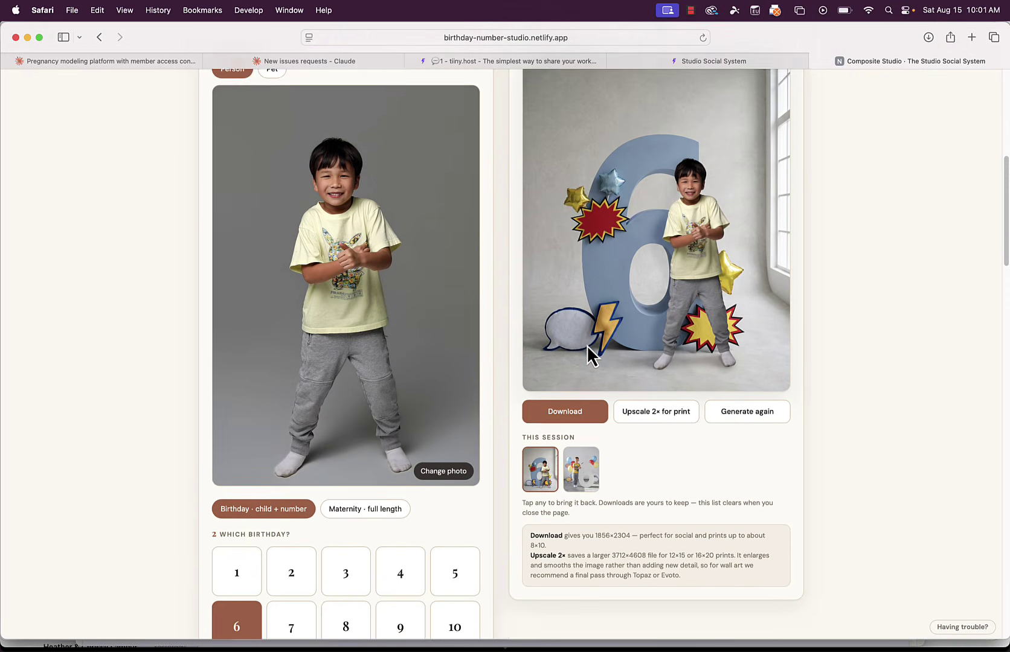
pyautogui.scroll(-2, 587, 351)
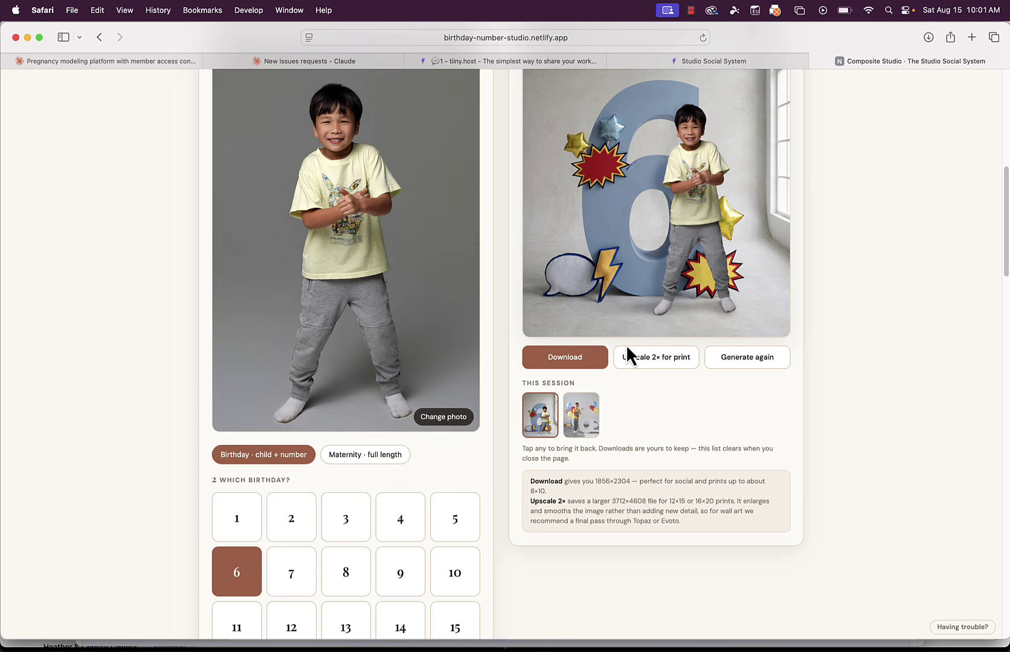
pyautogui.scroll(5, 486, 339)
pyautogui.scroll(-3, 486, 339)
pyautogui.scroll(1, 487, 339)
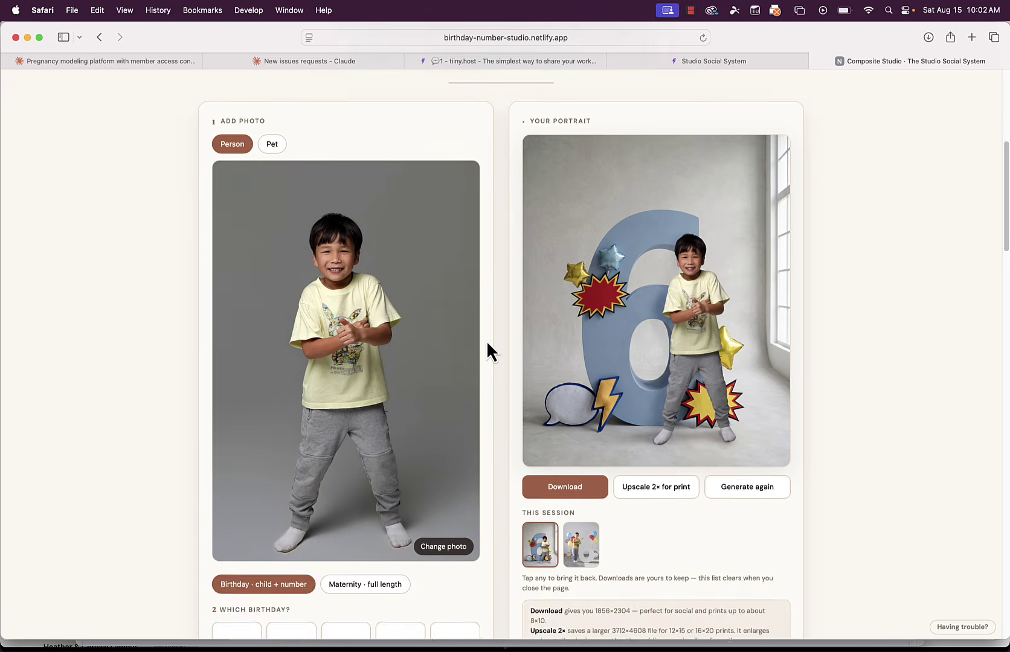
pyautogui.scroll(2, 486, 340)
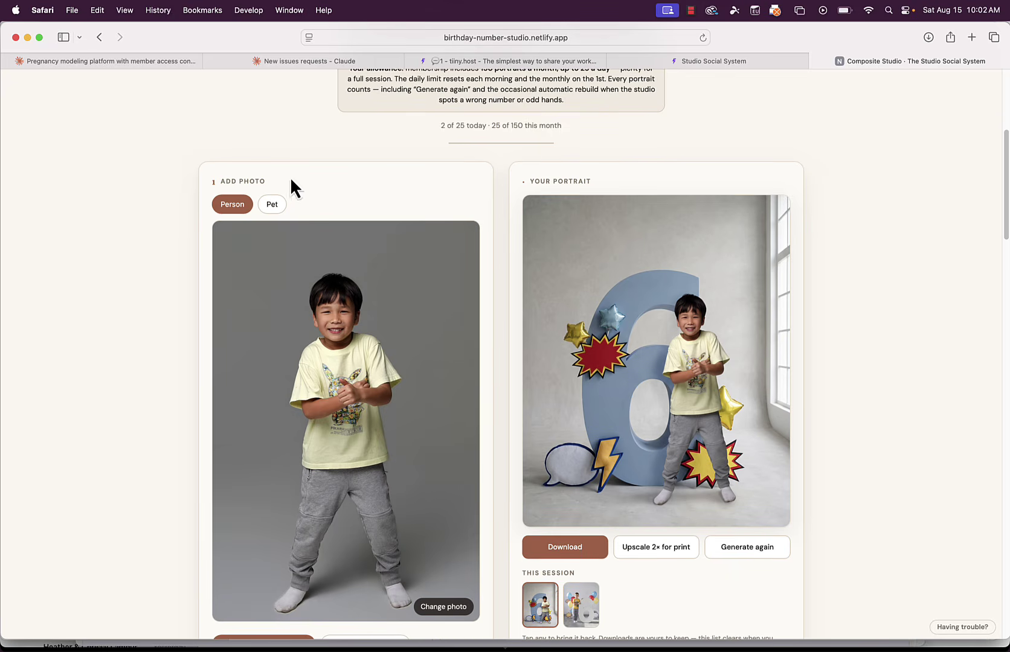
# Switch the photo subject to Pet, look over the page, and set it back to Person
pyautogui.click(272, 206)
pyautogui.scroll(-4, 442, 242)
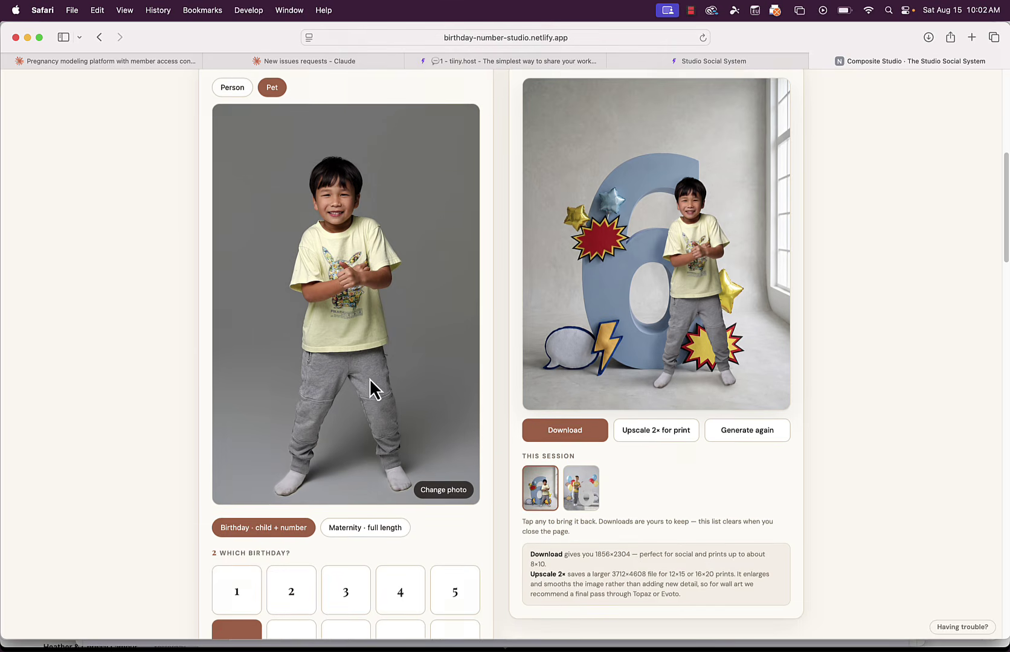
pyautogui.scroll(10, 369, 380)
pyautogui.scroll(2, 615, 326)
pyautogui.scroll(-8, 615, 326)
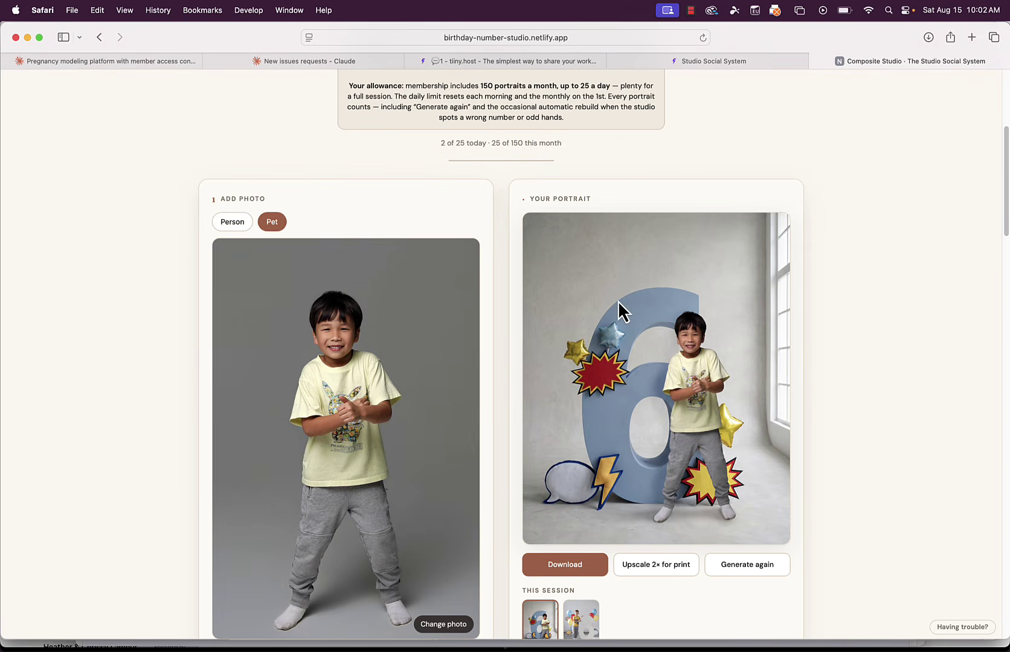
pyautogui.scroll(-3, 617, 301)
pyautogui.click(239, 124)
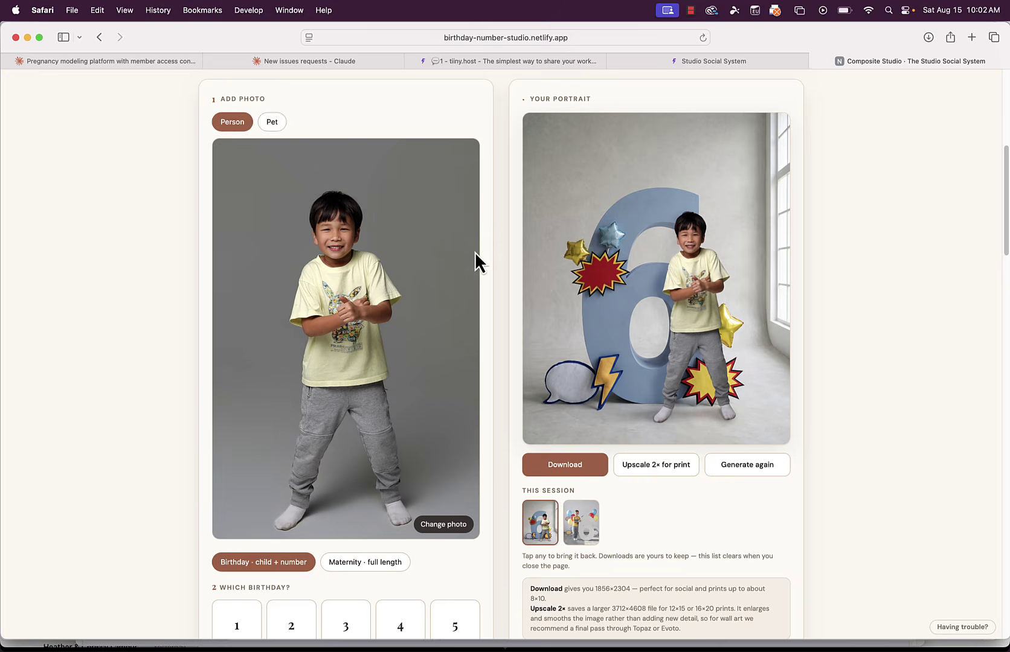
# Open the file chooser for replacing the uploaded photo of the boy
pyautogui.scroll(-12, 475, 250)
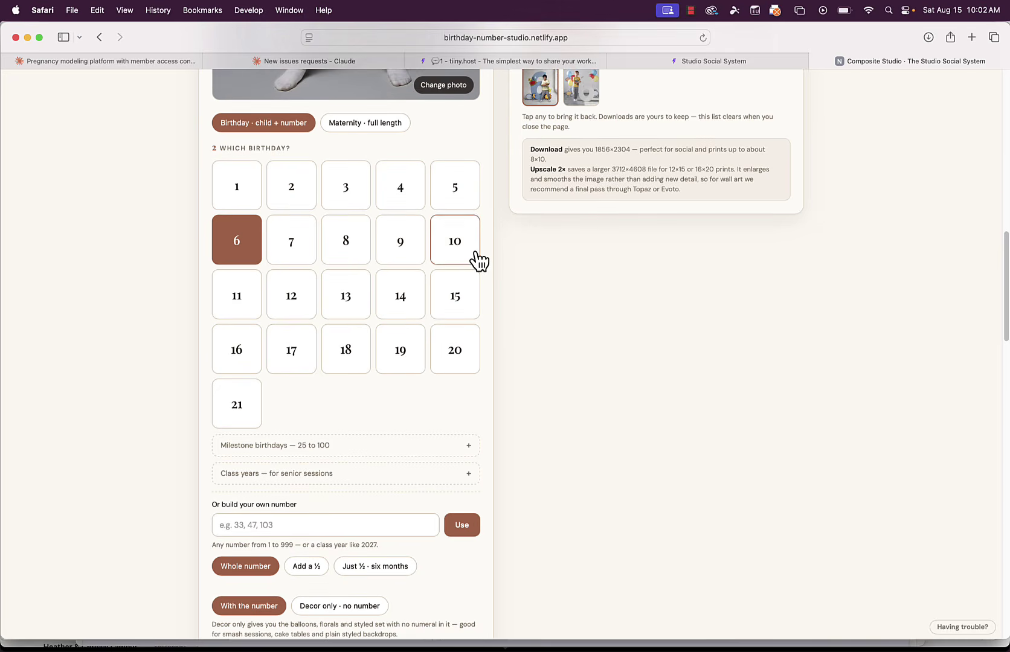
pyautogui.scroll(4, 474, 251)
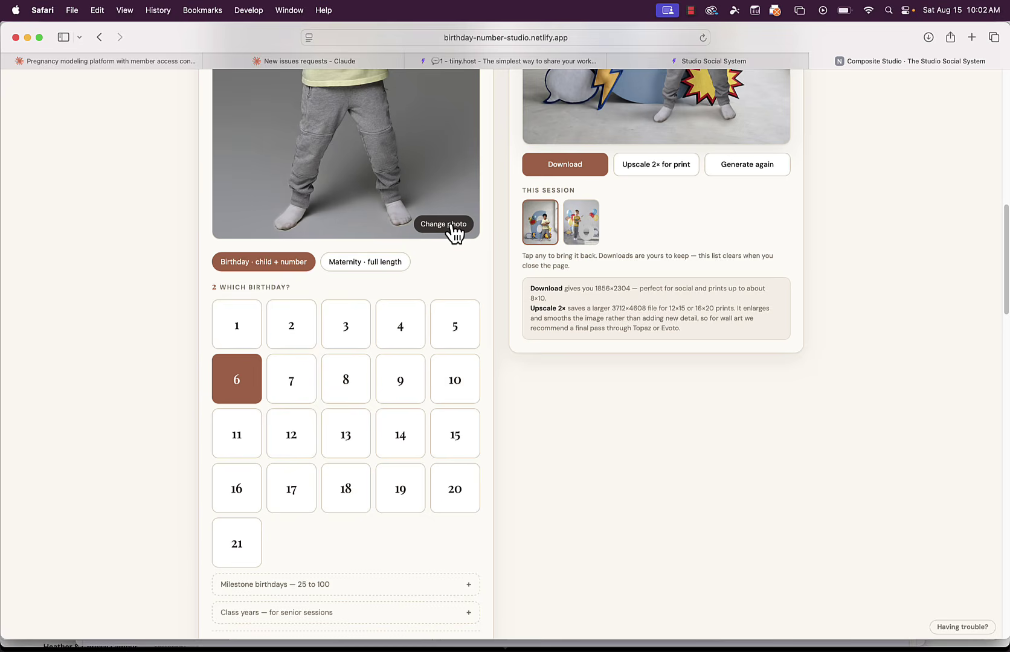
pyautogui.click(450, 224)
pyautogui.click(692, 7)
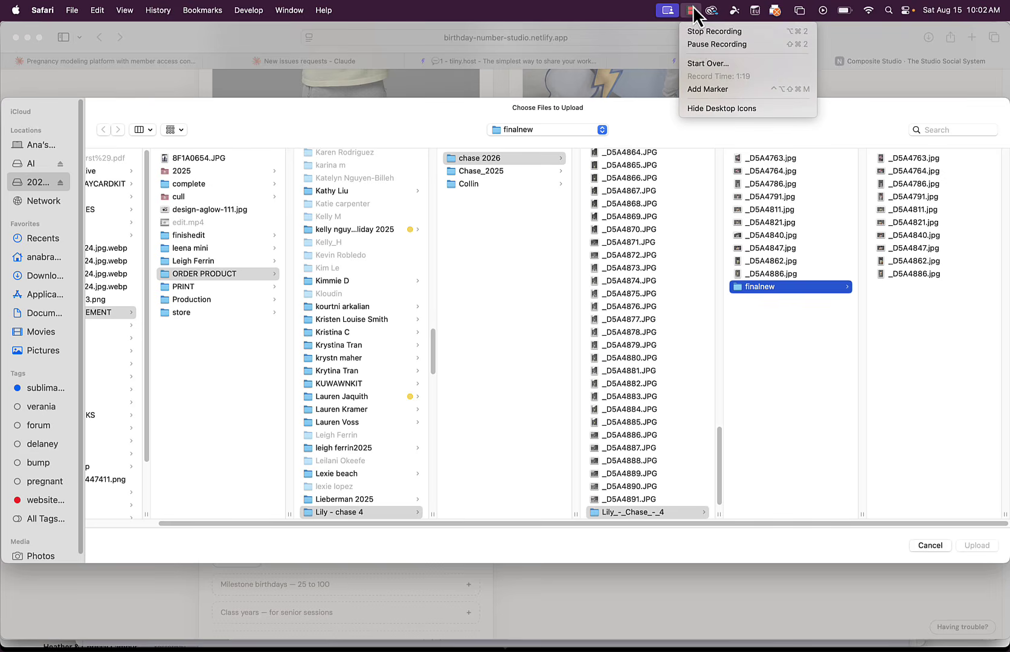
pyautogui.click(695, 43)
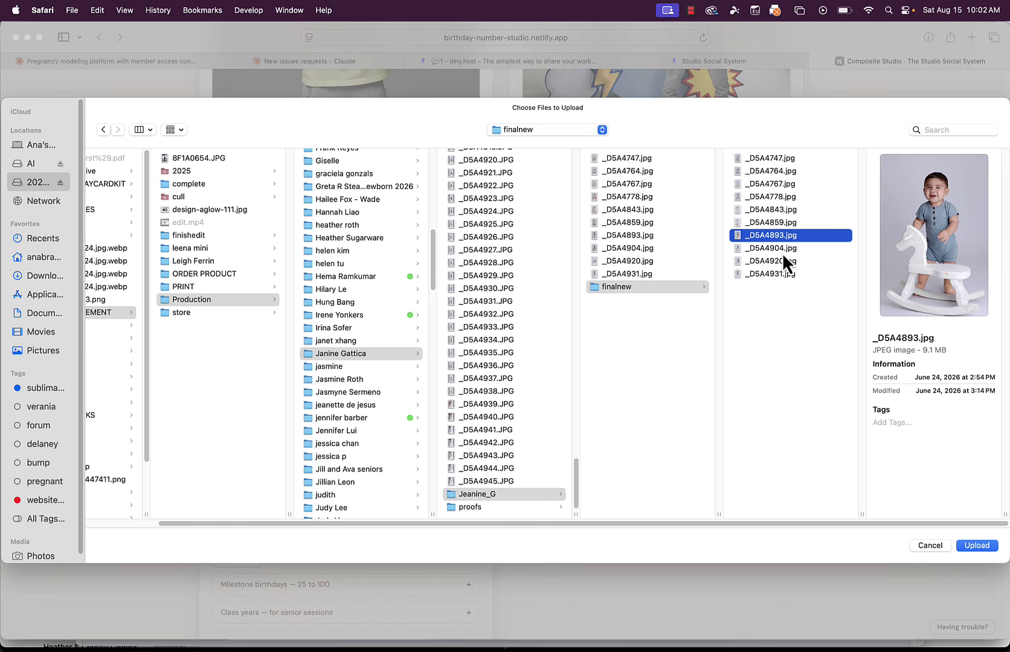
# Preview the baby boy's photos in the finalnew folder and upload _D5A4778.jpg, where he sits in a baseball jersey
pyautogui.click(783, 252)
pyautogui.click(776, 263)
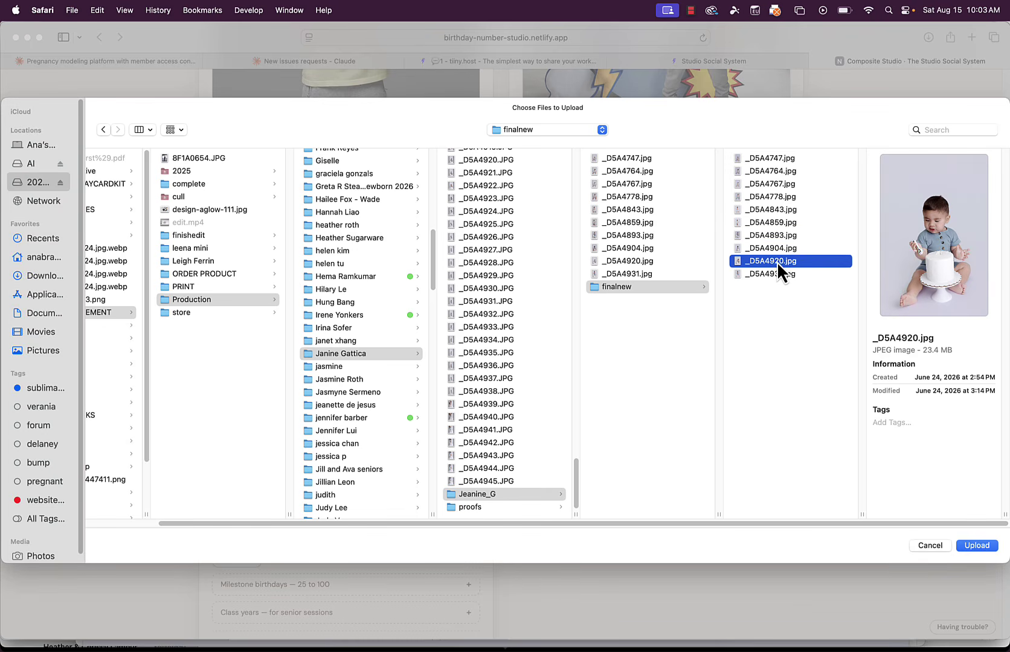
pyautogui.click(770, 274)
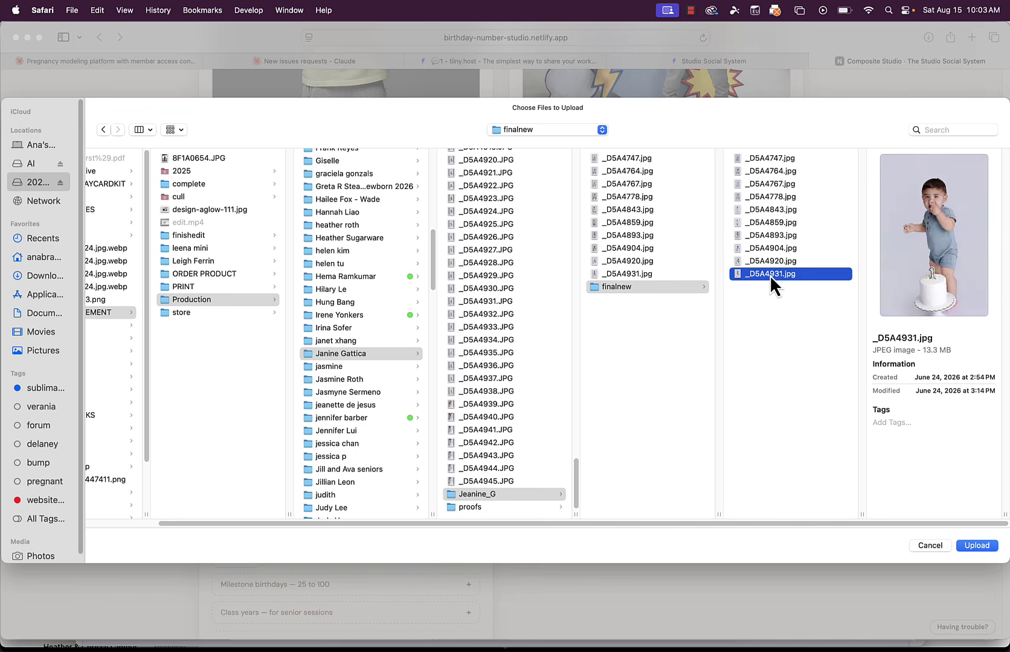
pyautogui.click(783, 261)
pyautogui.click(799, 238)
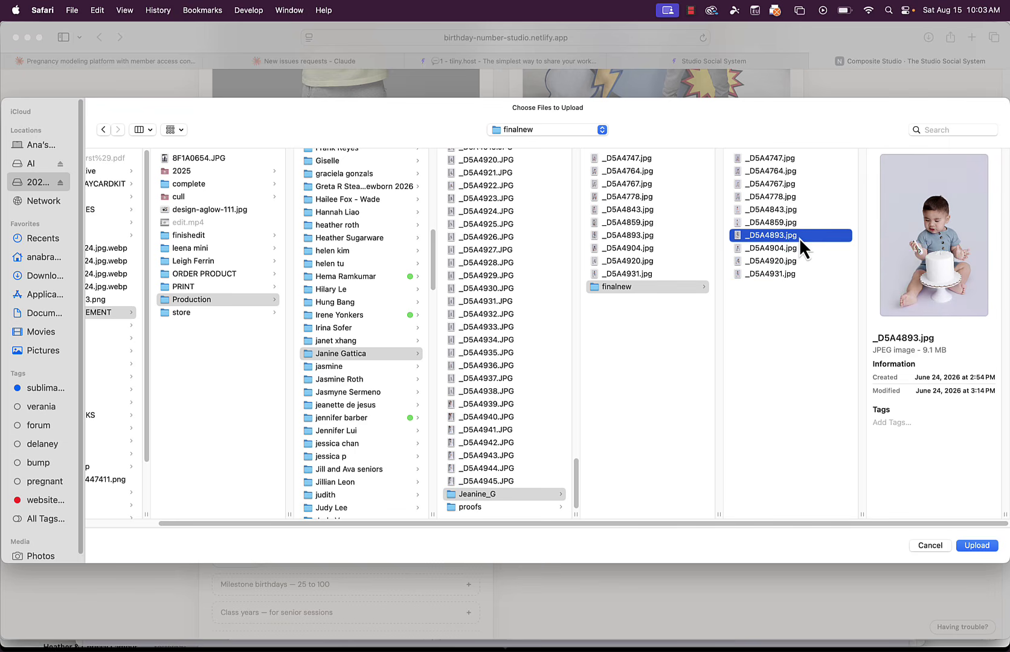
pyautogui.click(802, 227)
pyautogui.click(803, 210)
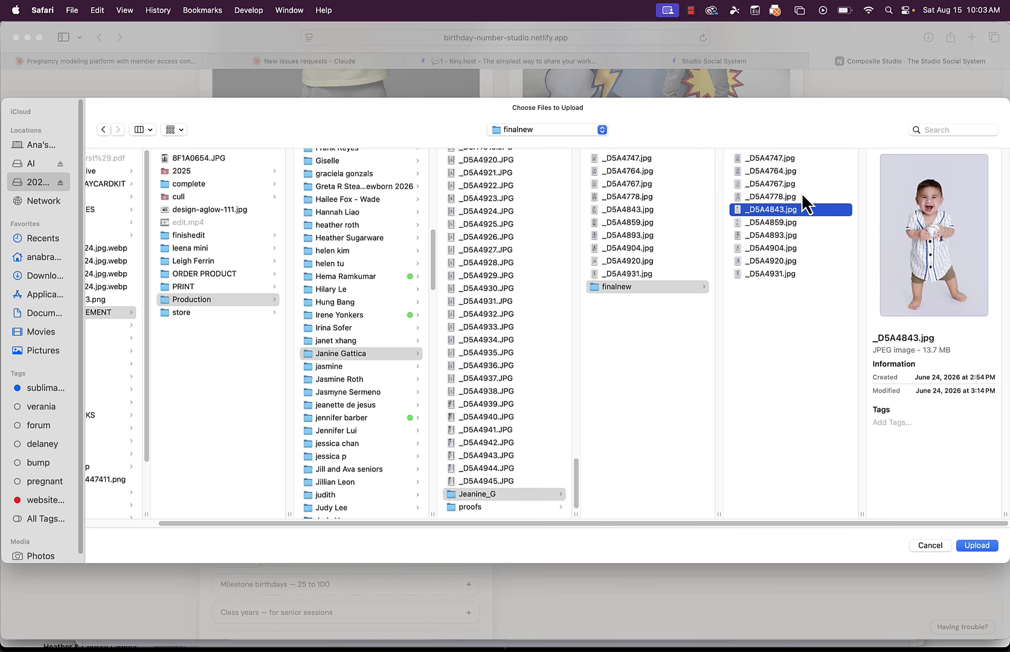
pyautogui.click(799, 196)
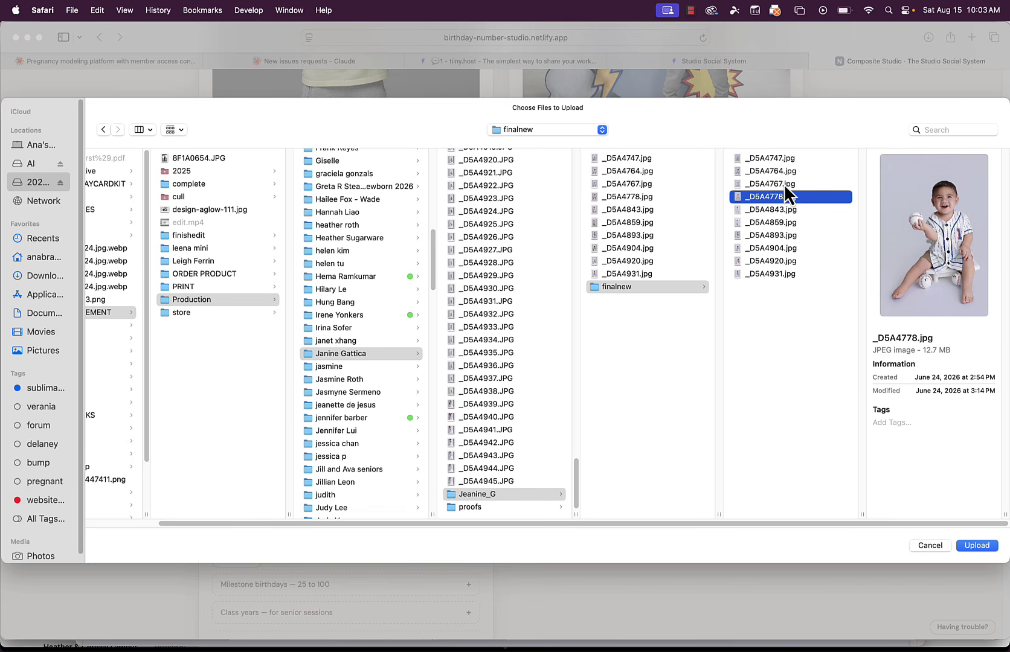
pyautogui.click(973, 545)
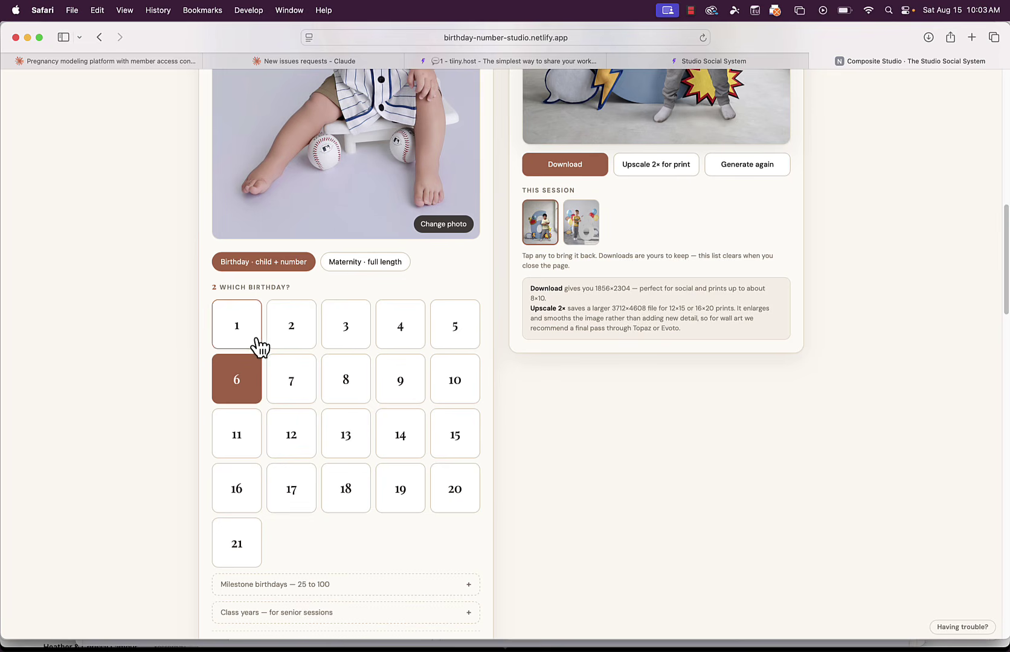
# Choose birthday number 1 and apply the All-Star Sports theme from the kids' party themes
pyautogui.click(248, 334)
pyautogui.scroll(-7, 379, 386)
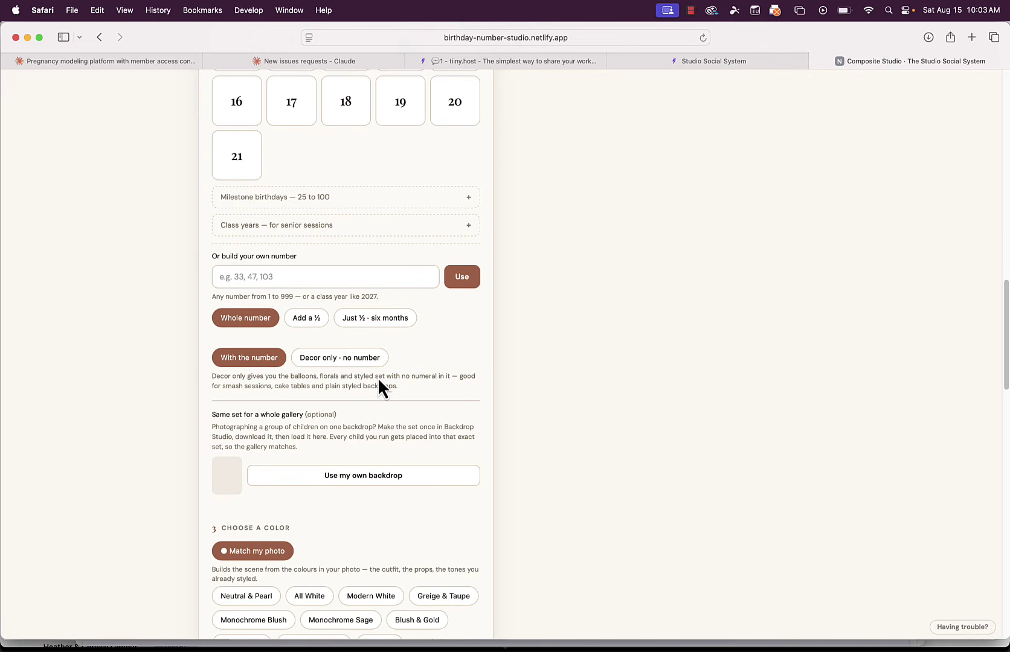
pyautogui.scroll(-3, 378, 380)
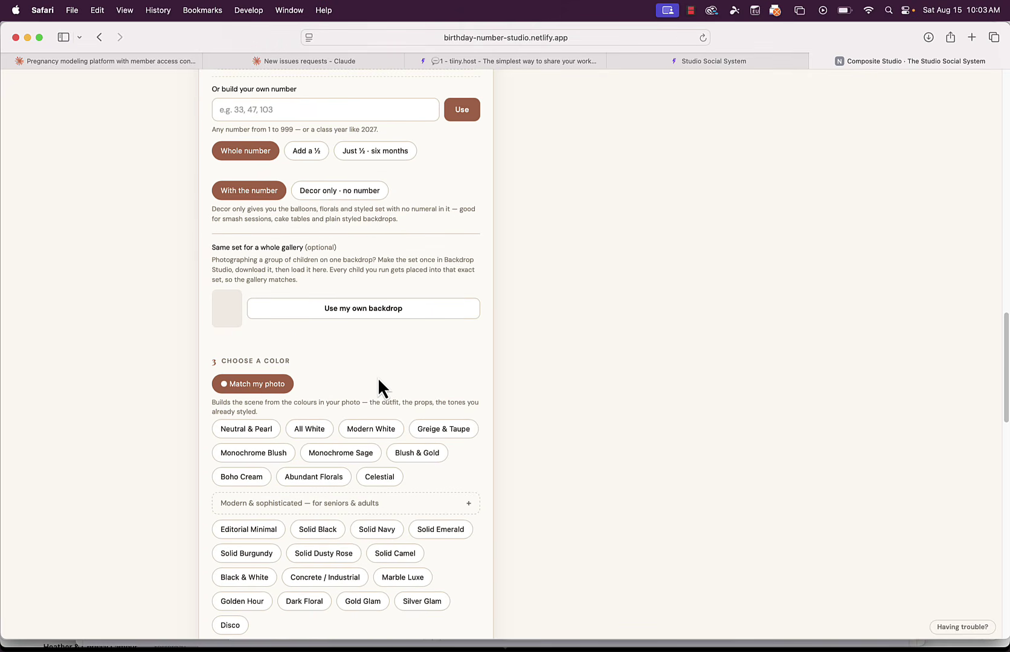
pyautogui.scroll(-3, 378, 382)
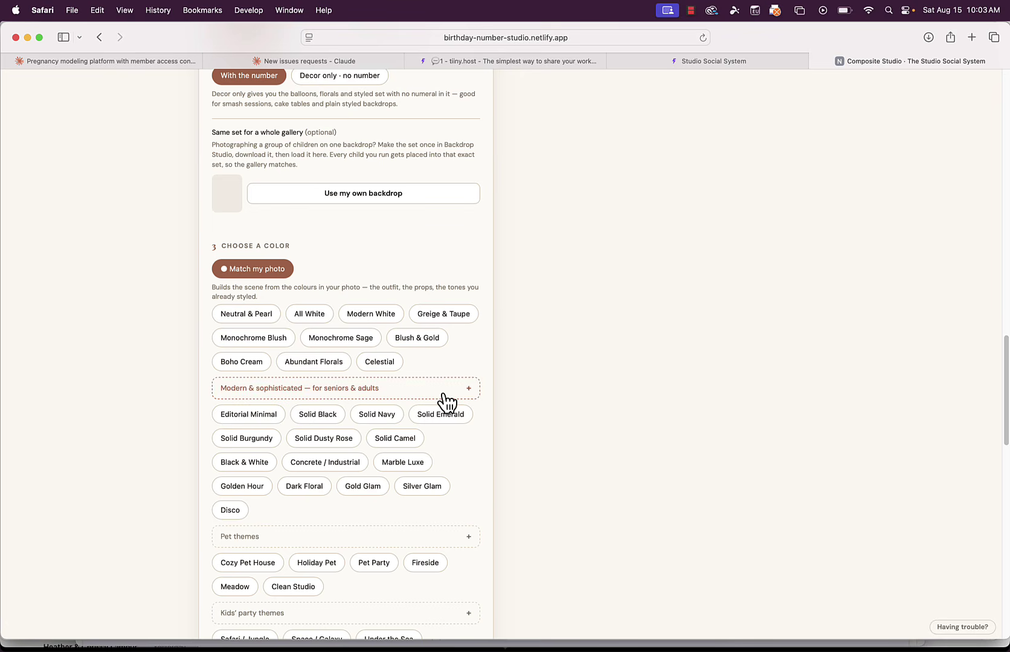
pyautogui.scroll(-5, 447, 401)
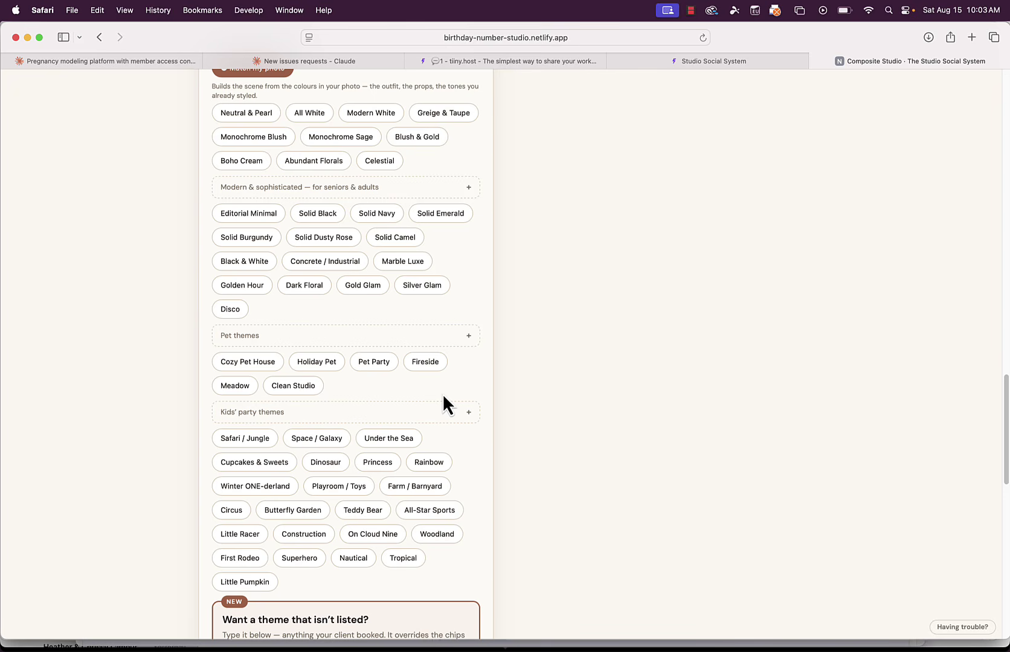
pyautogui.click(438, 510)
# Exclude flowers from the portrait scene by choosing the No flowers option
pyautogui.scroll(-3, 435, 444)
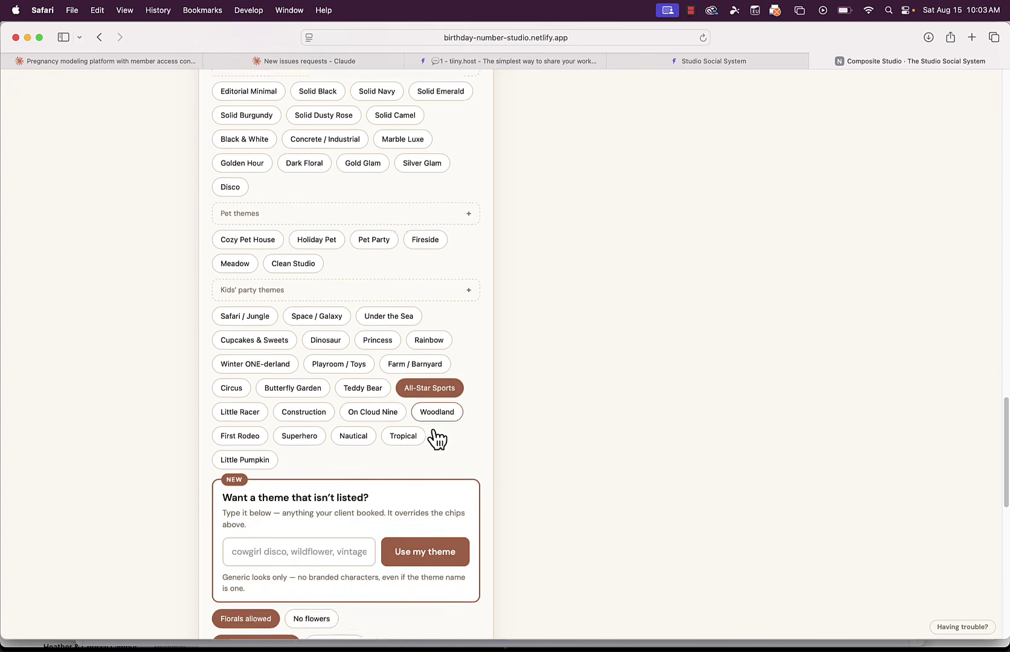
pyautogui.scroll(-5, 437, 439)
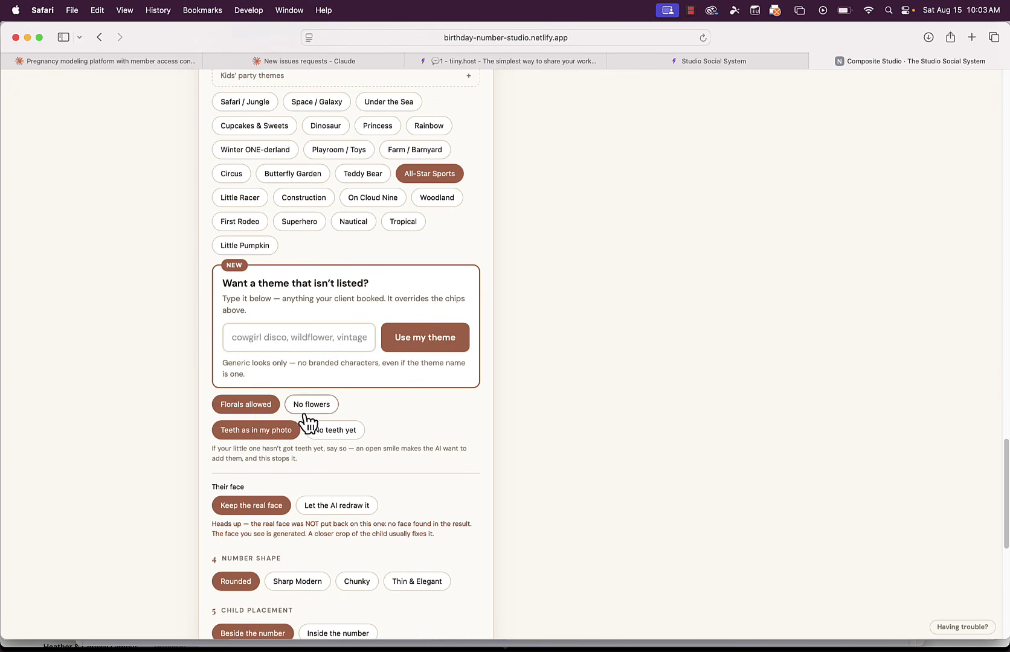
pyautogui.click(307, 412)
# Generate the portrait with a Chunky number shape and the child placed inside the number
pyautogui.scroll(-2, 434, 430)
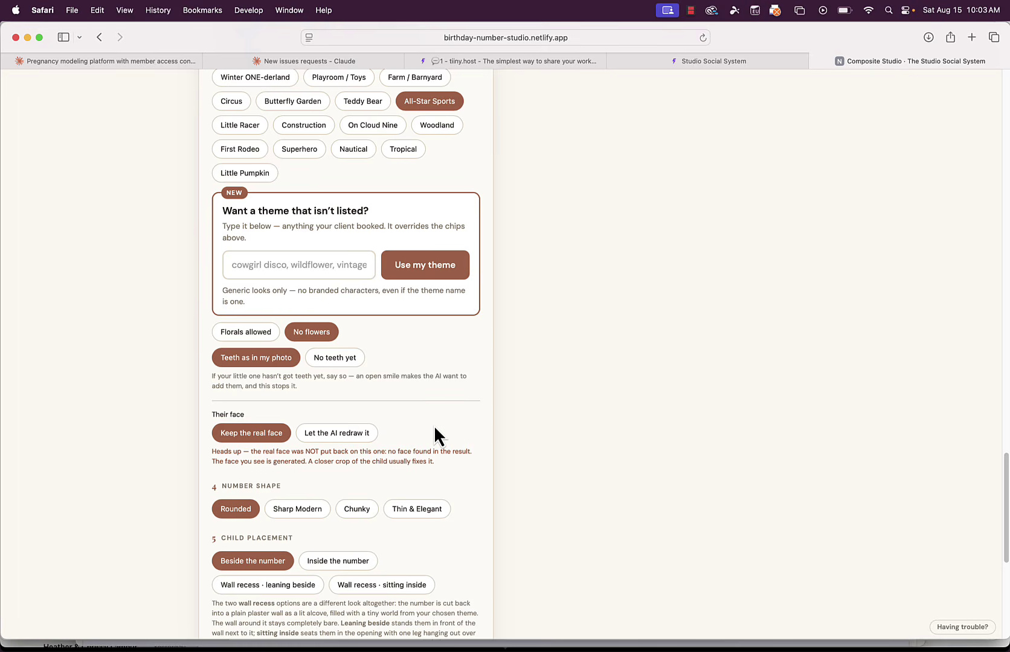
pyautogui.scroll(20, 435, 430)
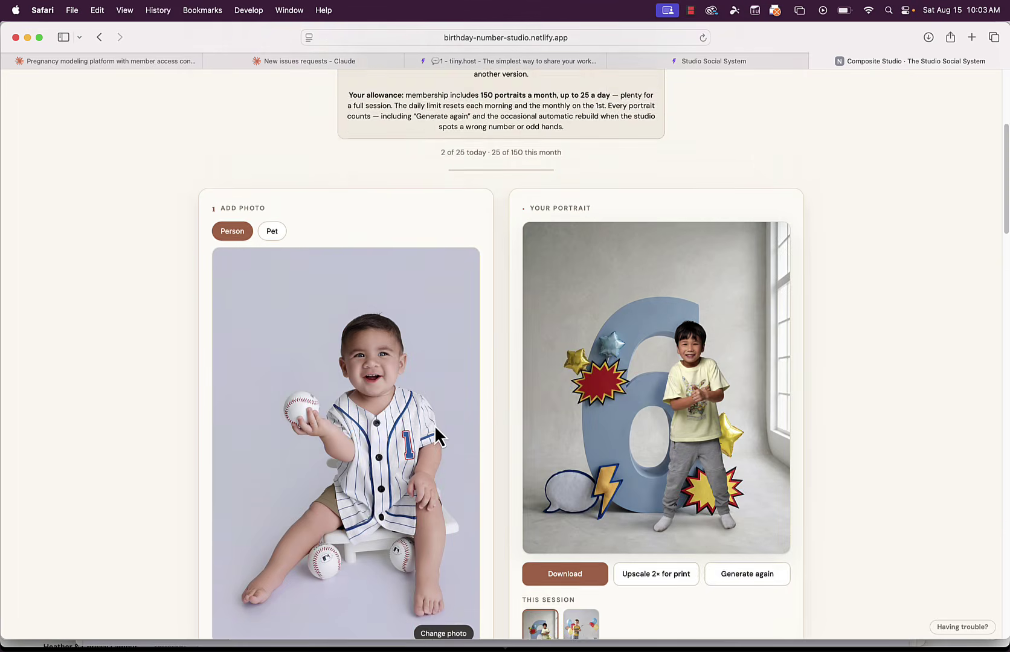
pyautogui.scroll(-20, 433, 426)
pyautogui.scroll(4, 435, 435)
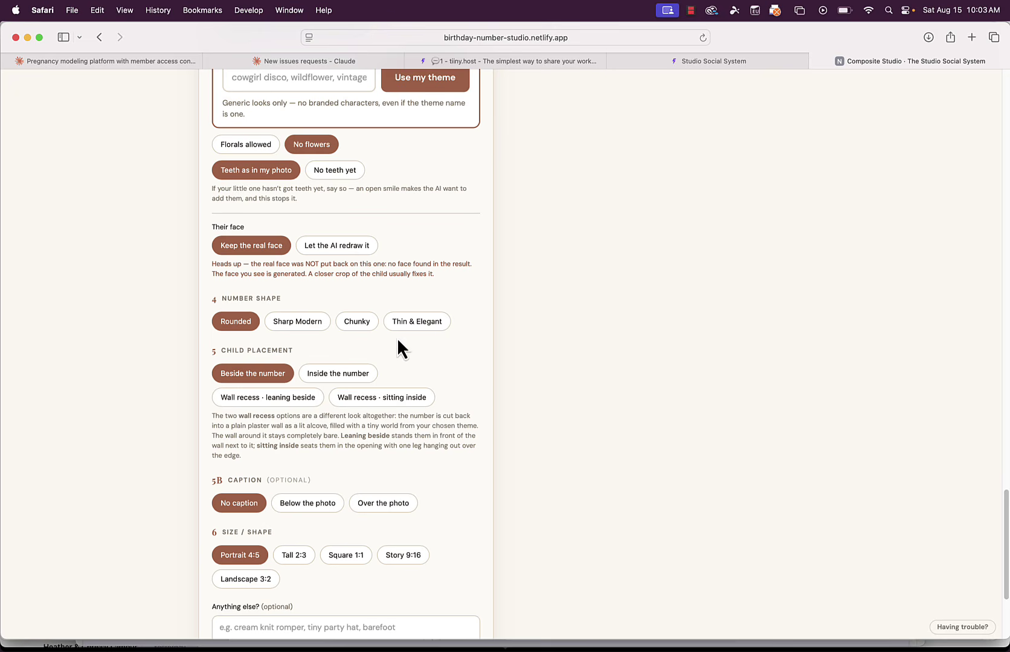
pyautogui.click(357, 326)
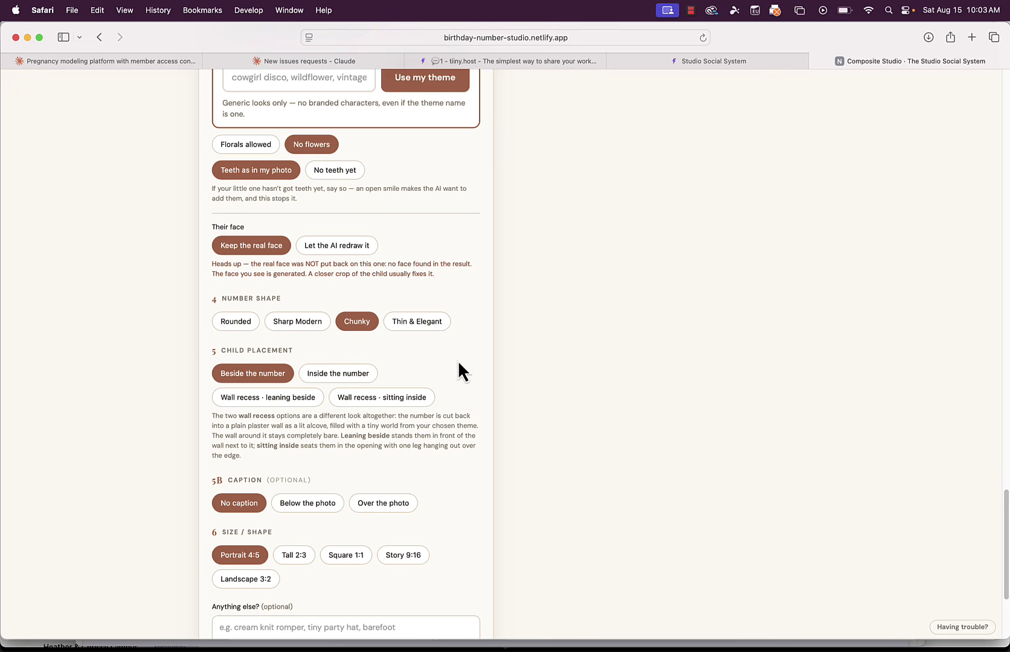
pyautogui.click(342, 376)
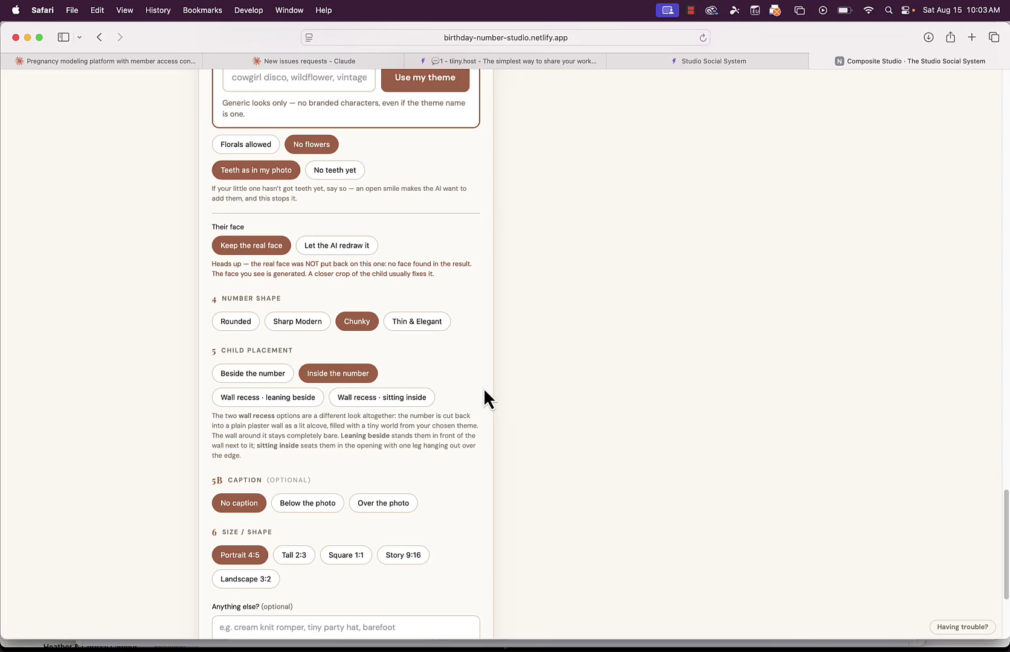
pyautogui.scroll(-5, 484, 390)
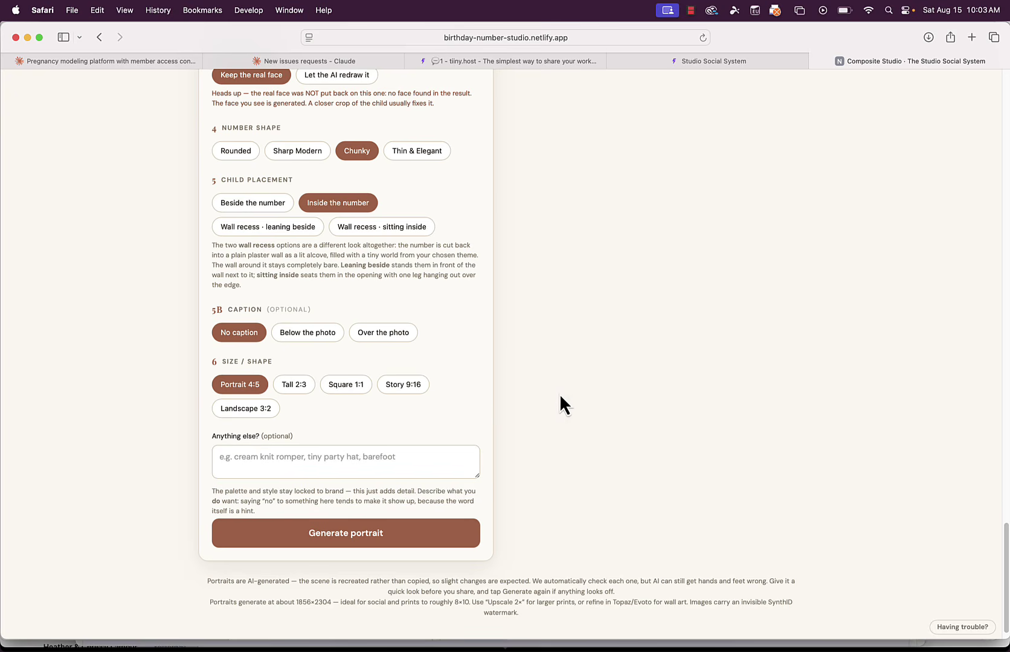
pyautogui.click(394, 534)
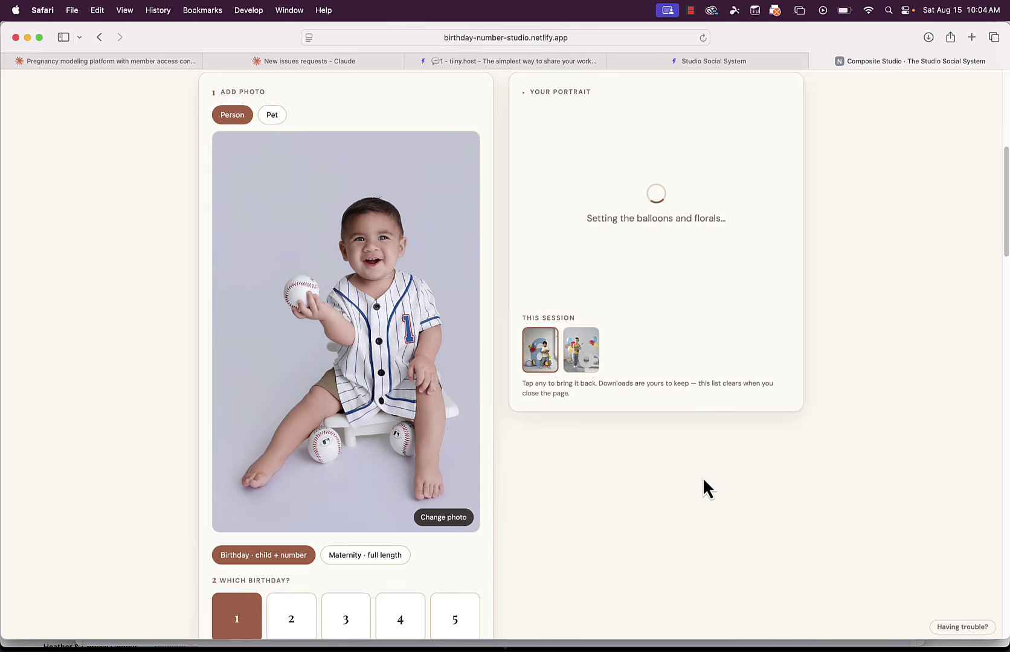
# Change the number shape to Rounded and generate another portrait of the baby
pyautogui.scroll(2, 702, 477)
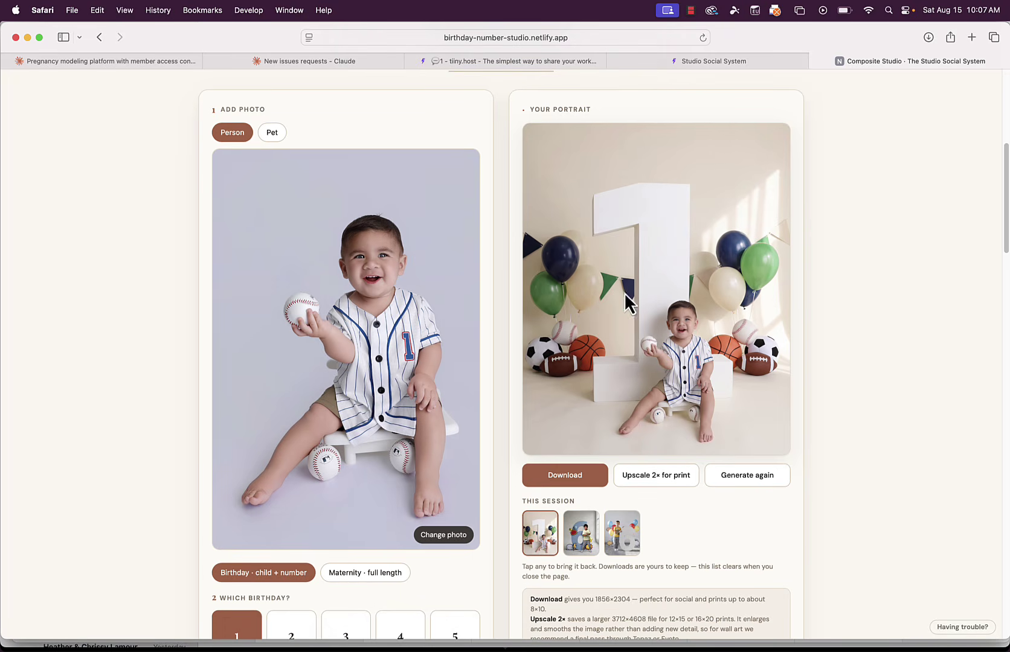
pyautogui.scroll(-20, 331, 331)
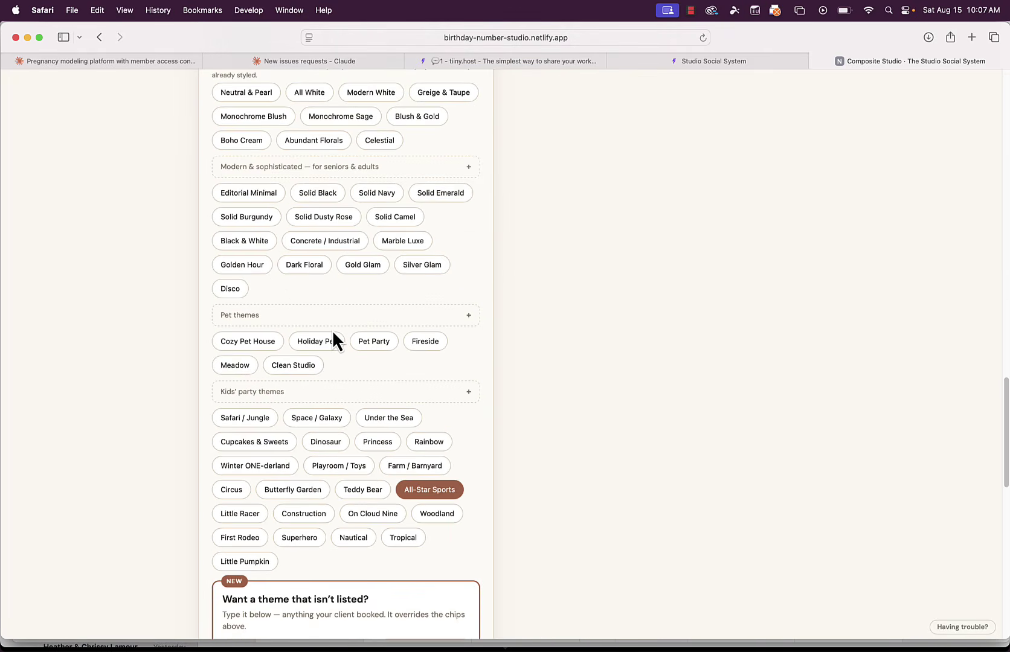
pyautogui.scroll(-10, 332, 330)
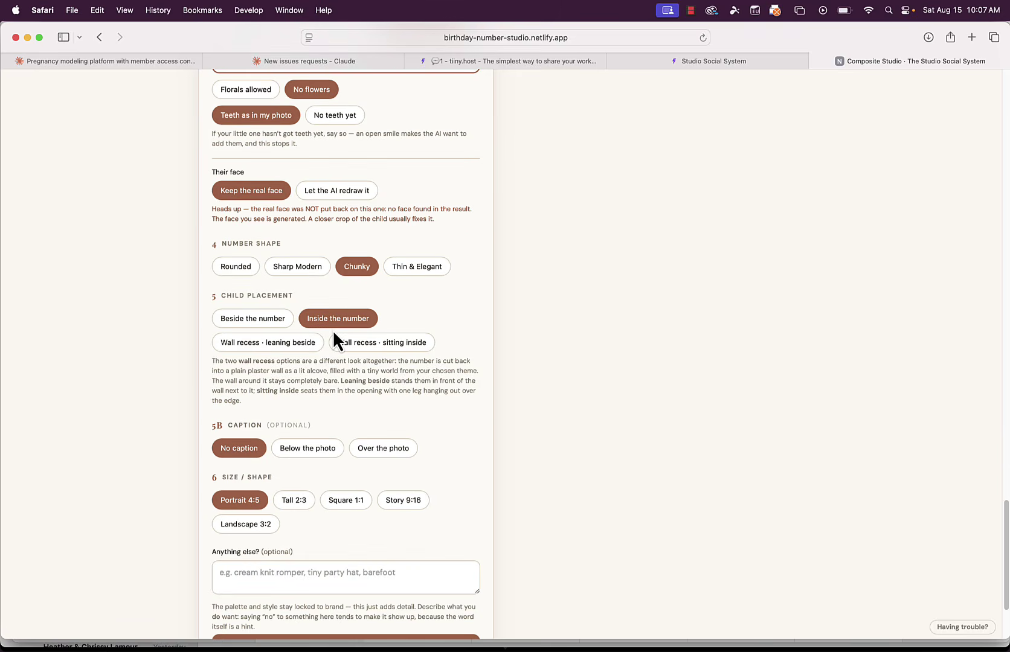
pyautogui.scroll(10, 376, 286)
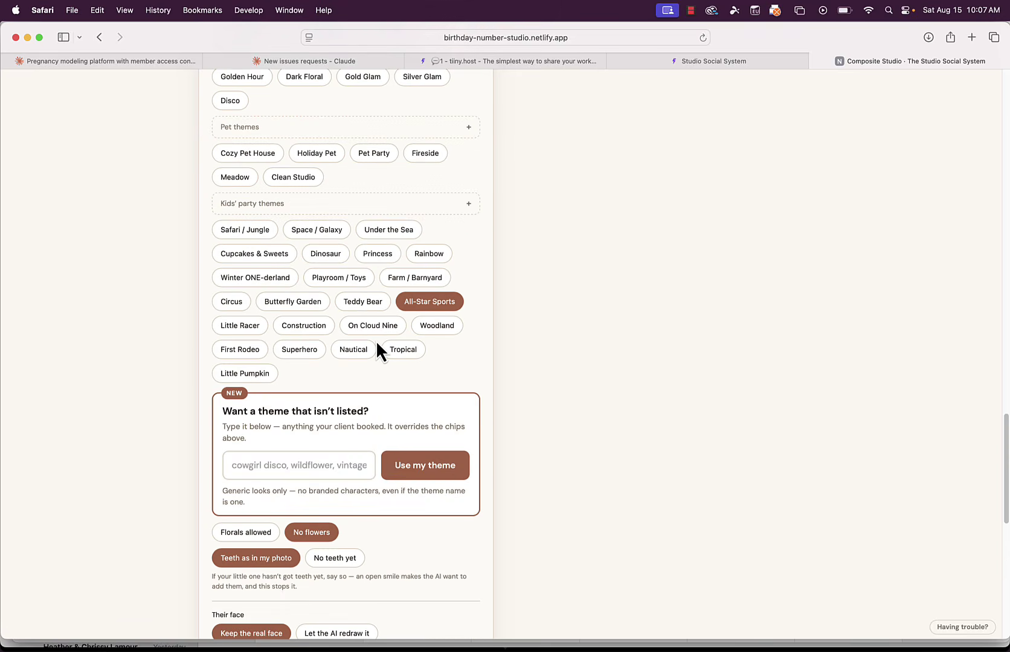
pyautogui.scroll(7, 376, 342)
pyautogui.scroll(-17, 379, 348)
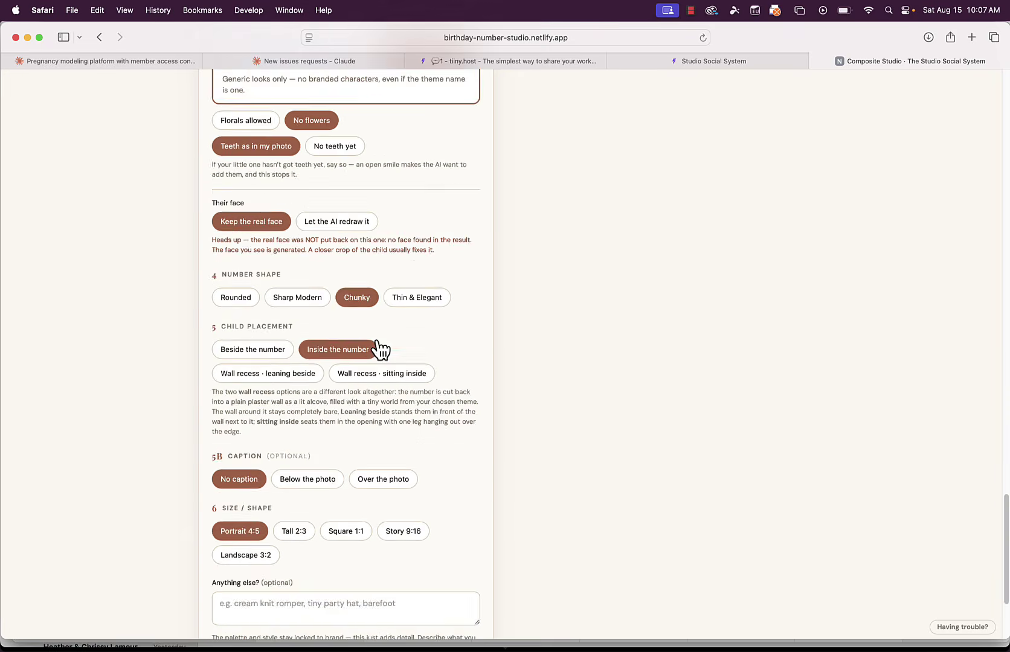
pyautogui.scroll(-5, 380, 349)
pyautogui.scroll(4, 380, 349)
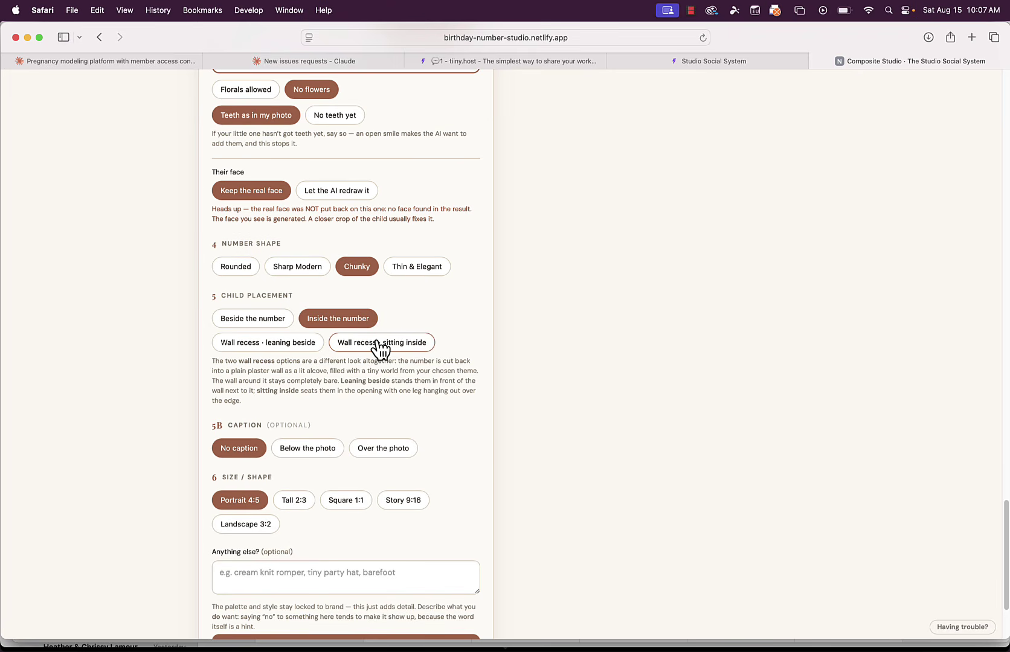
pyautogui.click(237, 267)
pyautogui.scroll(-3, 414, 355)
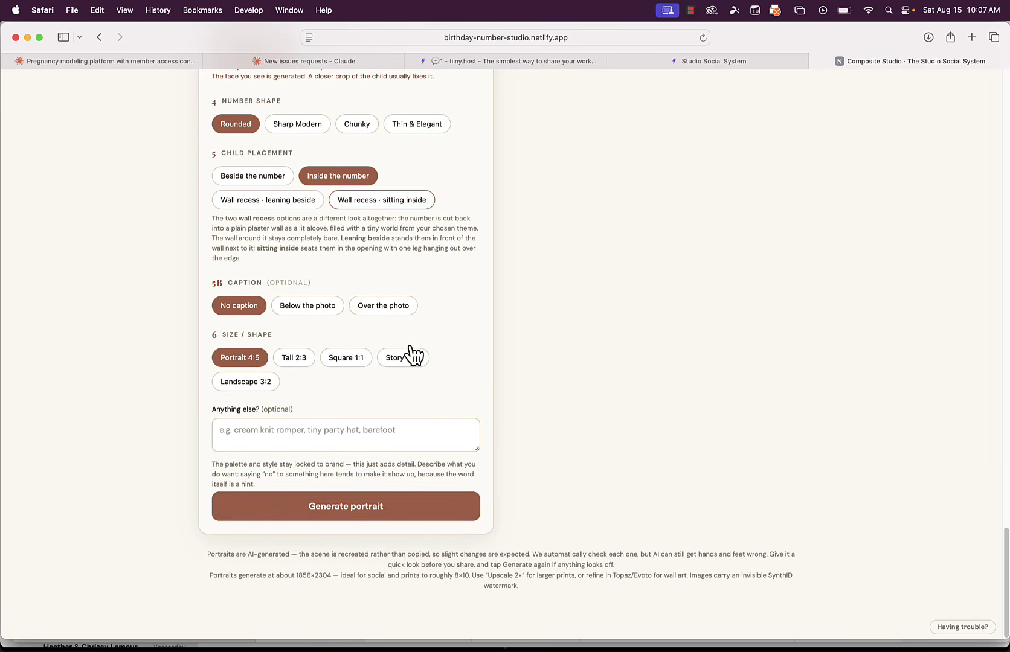
pyautogui.click(371, 507)
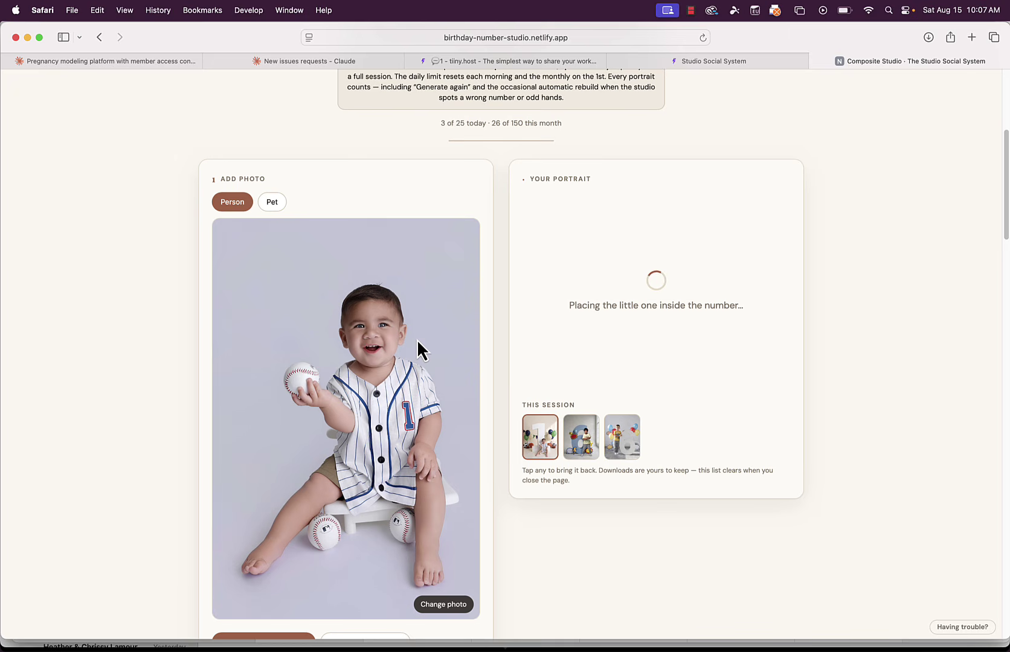
# Compare the newly generated number 1 portrait with the uploaded photo of the baby in the baseball jersey
pyautogui.scroll(-5, 417, 342)
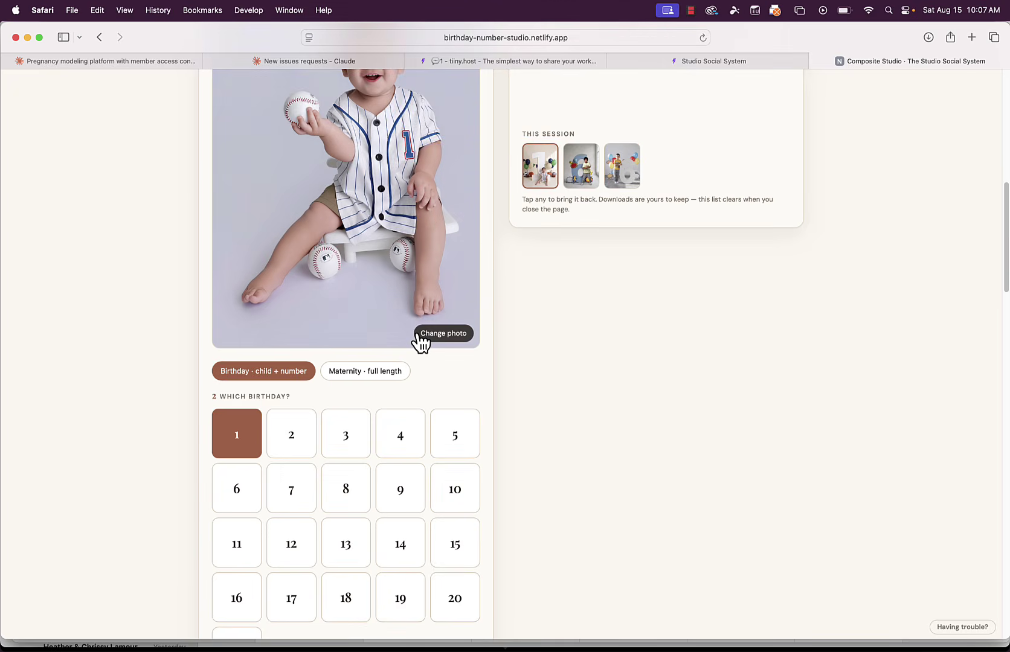
pyautogui.scroll(-6, 420, 343)
pyautogui.scroll(7, 421, 343)
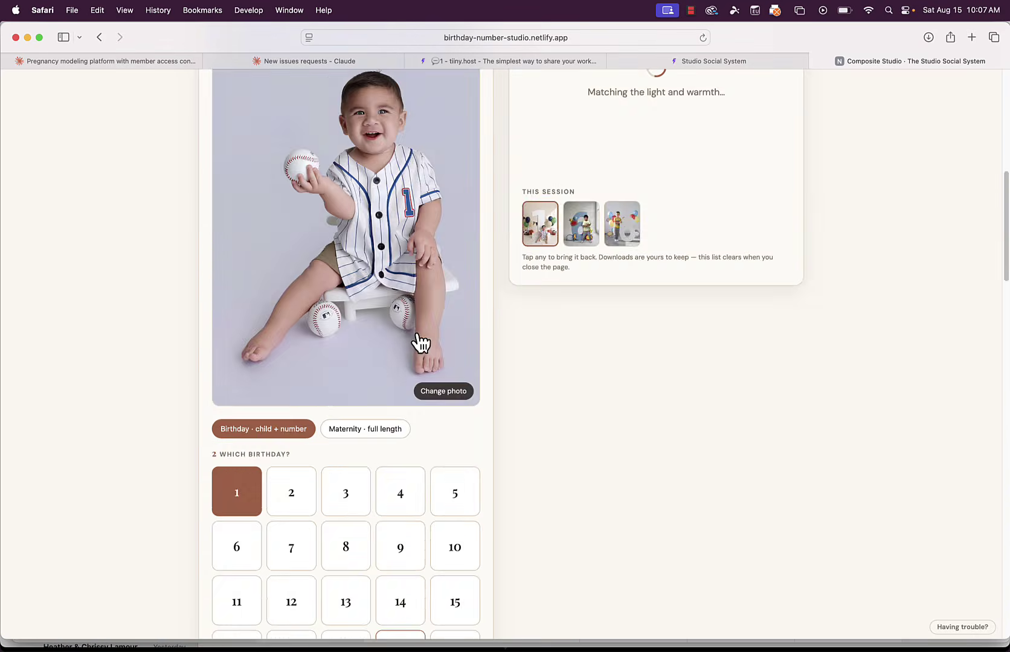
pyautogui.scroll(9, 421, 343)
pyautogui.scroll(-3, 416, 338)
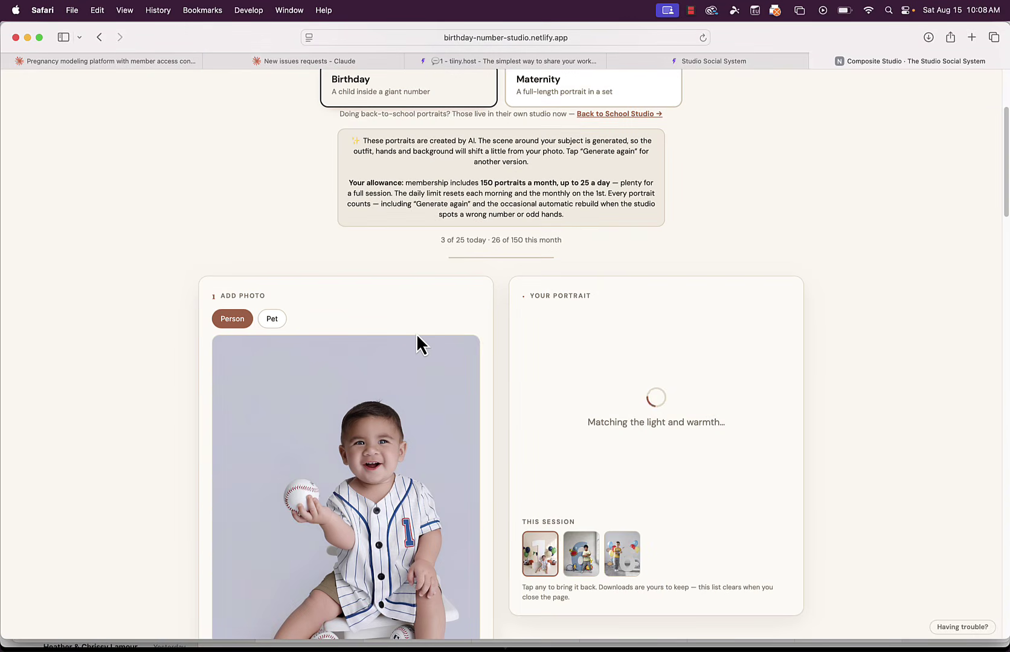
pyautogui.scroll(-1, 438, 326)
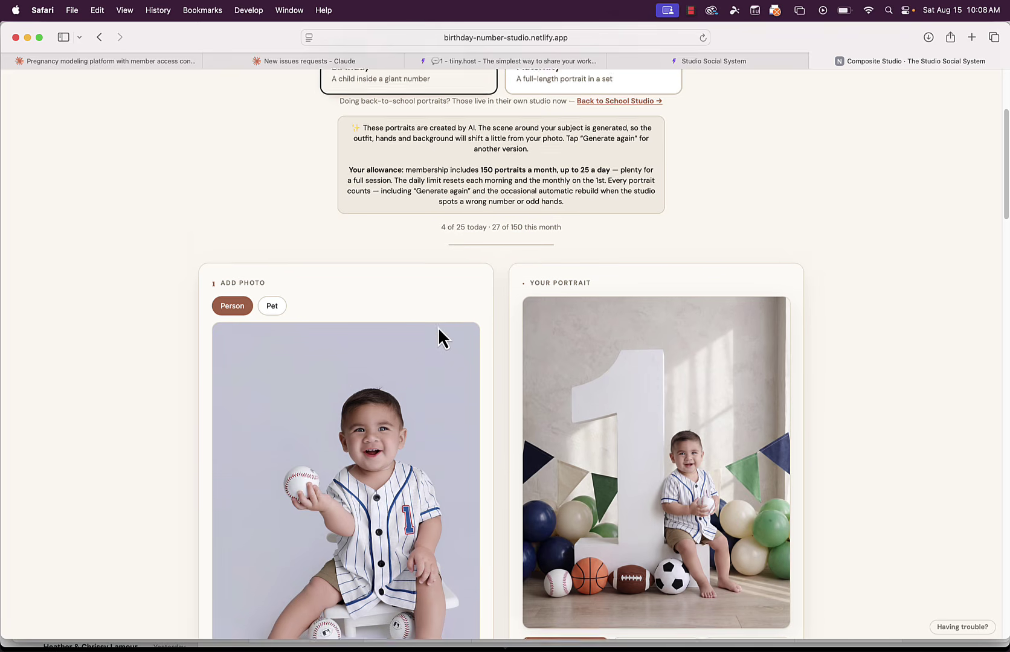
pyautogui.scroll(-2, 438, 337)
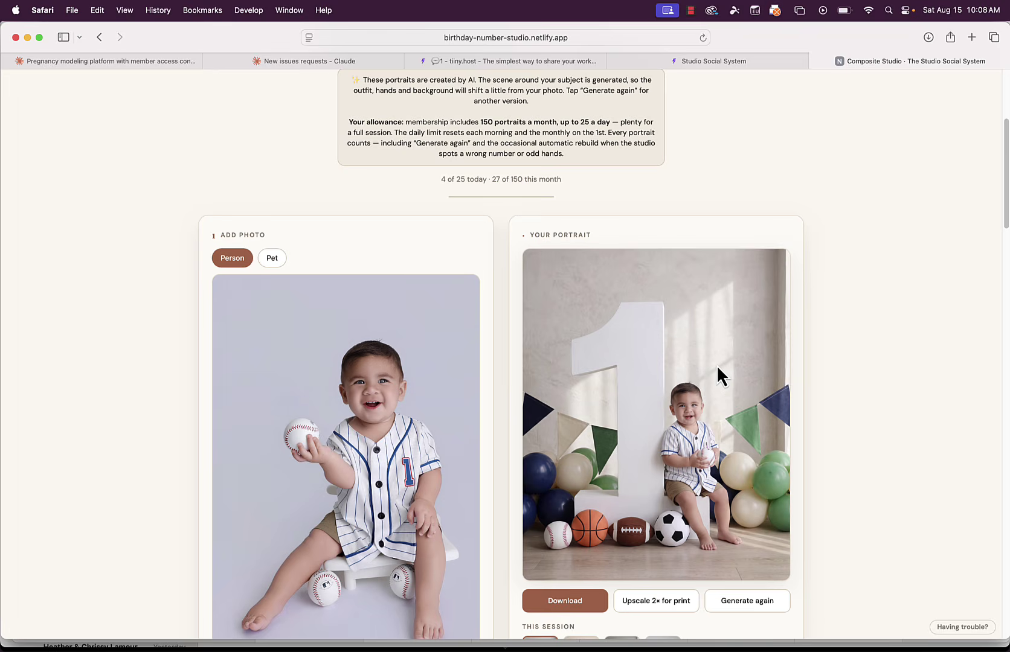
# Reapply the Keep the real face option and generate another rounded number 1 portrait with the child inside the number
pyautogui.scroll(-20, 538, 356)
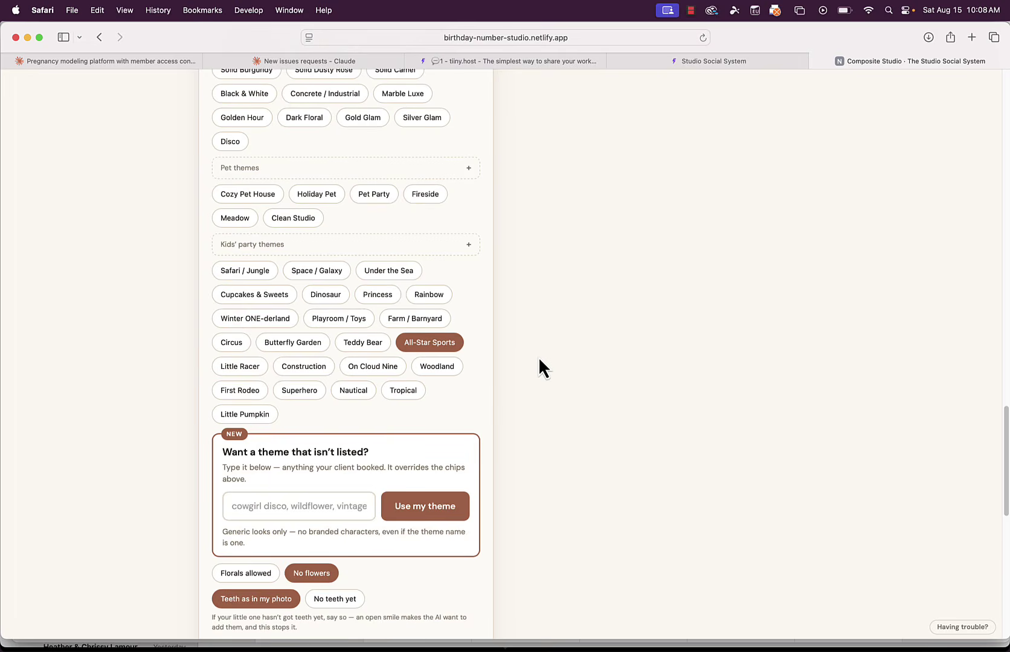
pyautogui.scroll(-10, 538, 356)
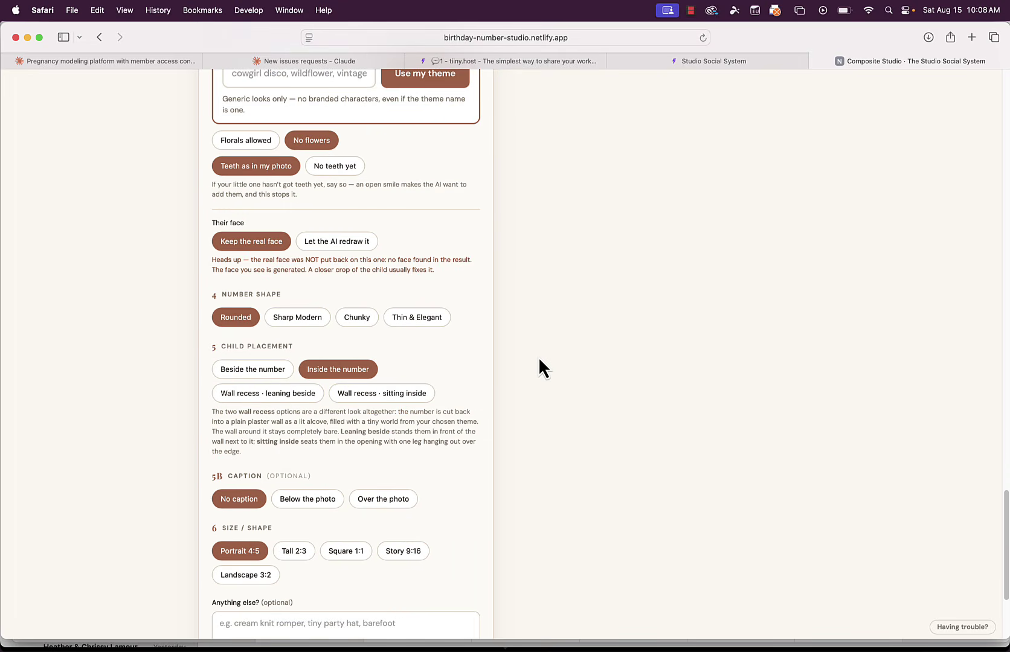
pyautogui.scroll(-3, 538, 360)
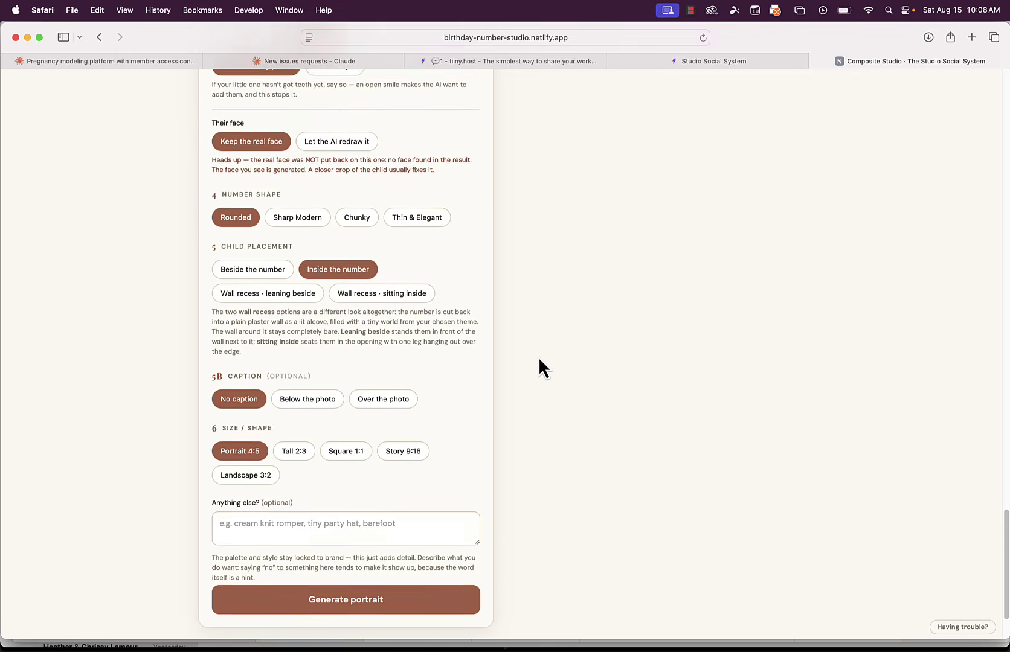
pyautogui.scroll(3, 539, 360)
pyautogui.click(253, 243)
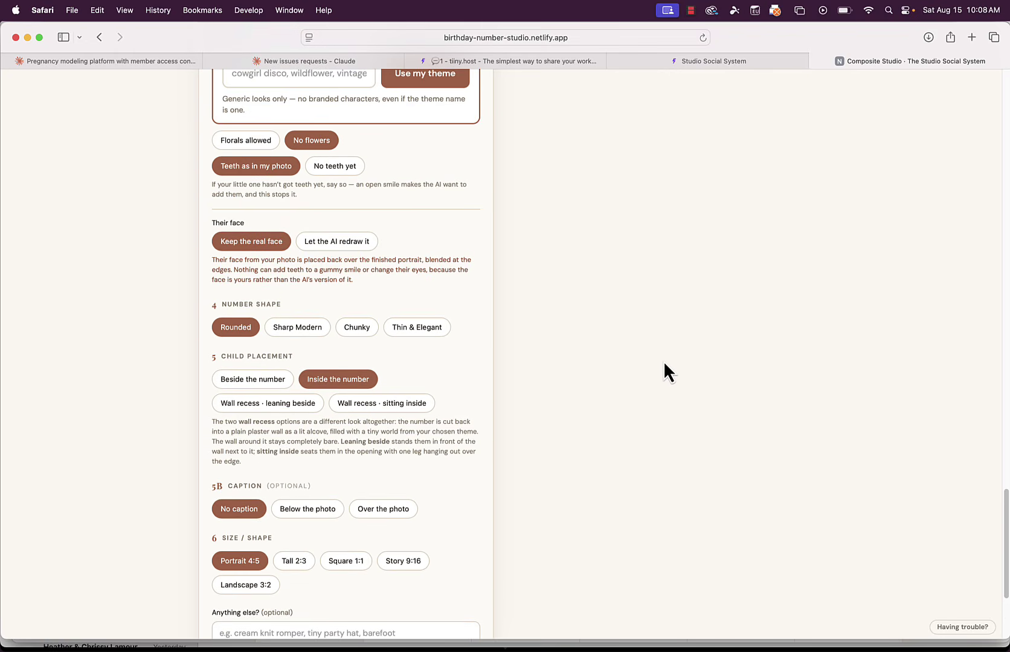
pyautogui.scroll(20, 662, 361)
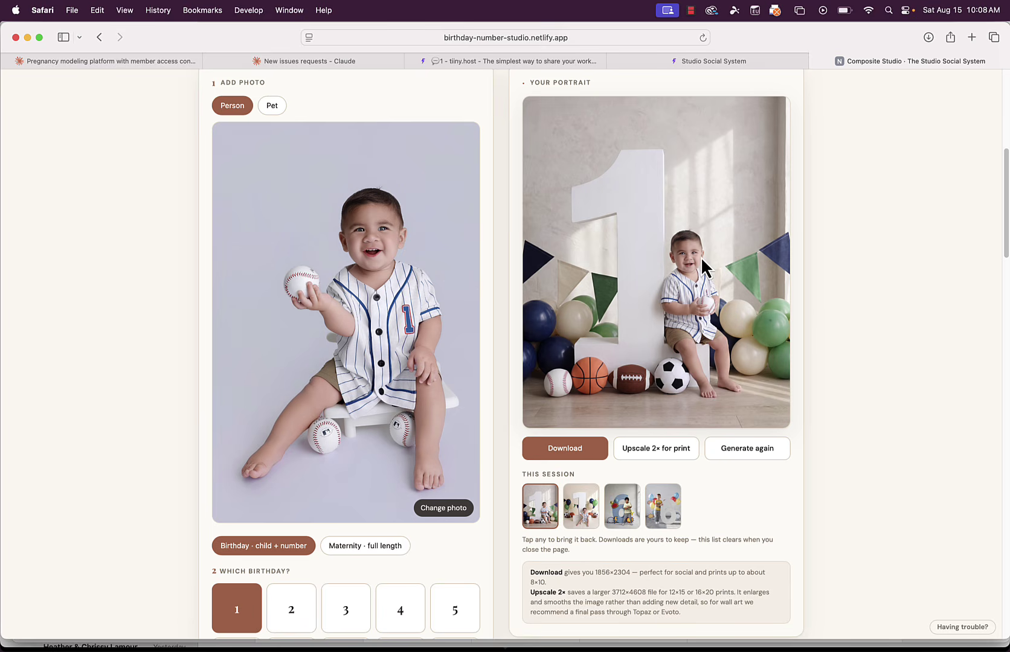
pyautogui.scroll(-20, 386, 296)
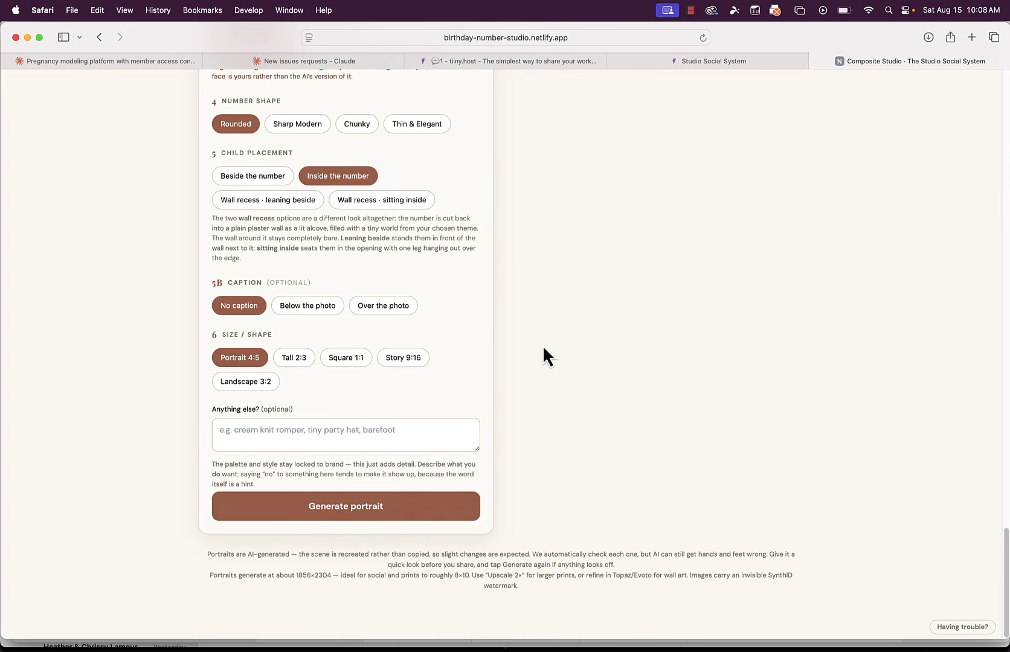
pyautogui.click(369, 506)
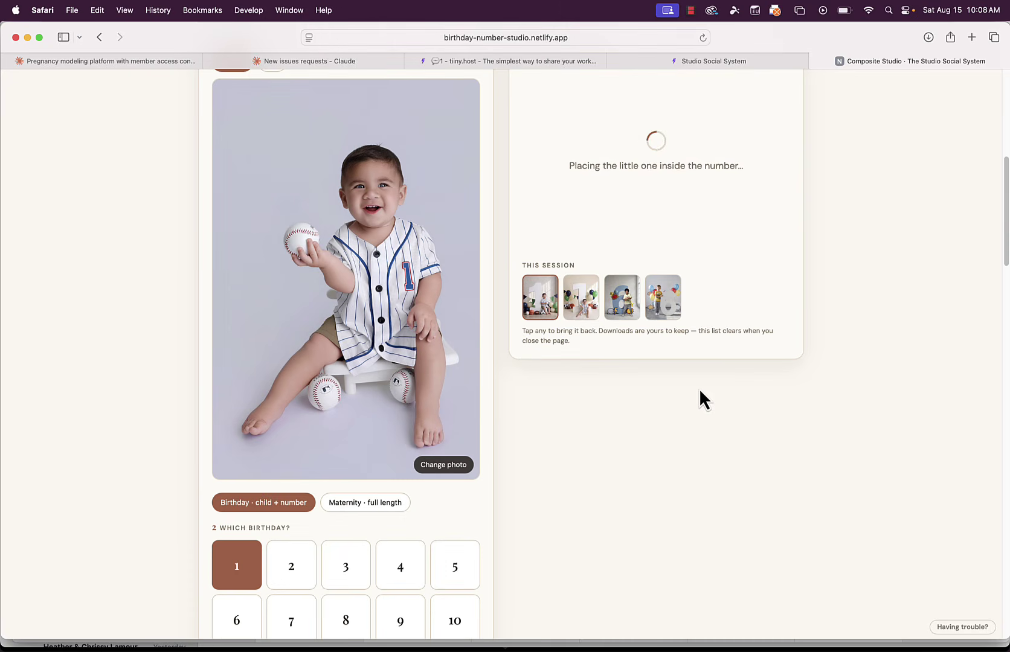
pyautogui.scroll(-3, 699, 390)
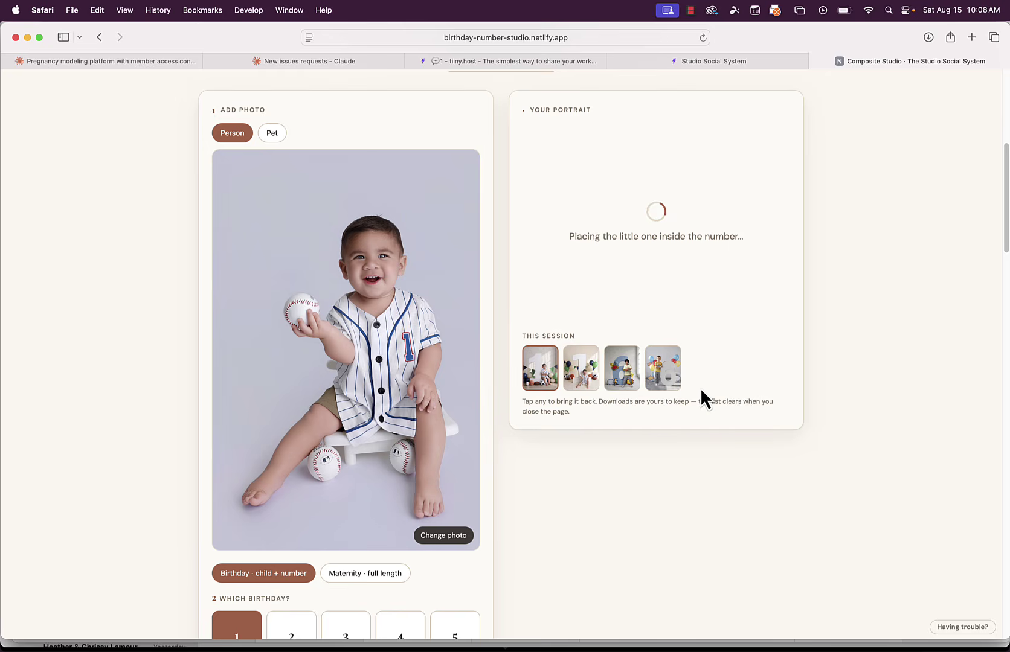
# Switch to the Studio Social System page and filter the studios to the Photography category
pyautogui.click(745, 63)
pyautogui.scroll(-5, 837, 236)
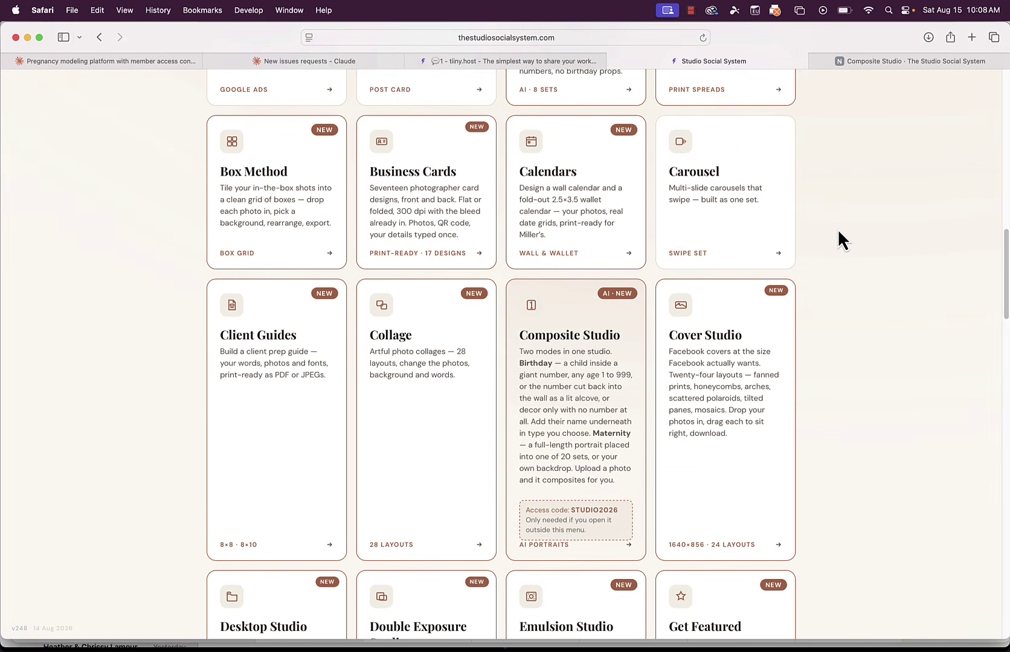
pyautogui.scroll(3, 839, 237)
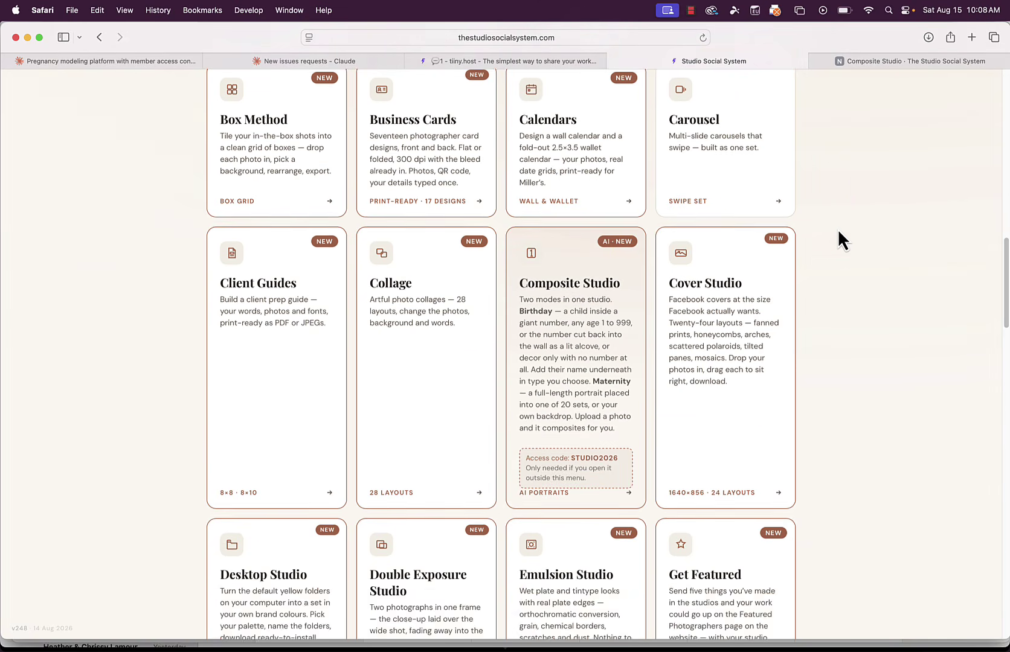
pyautogui.scroll(5, 837, 228)
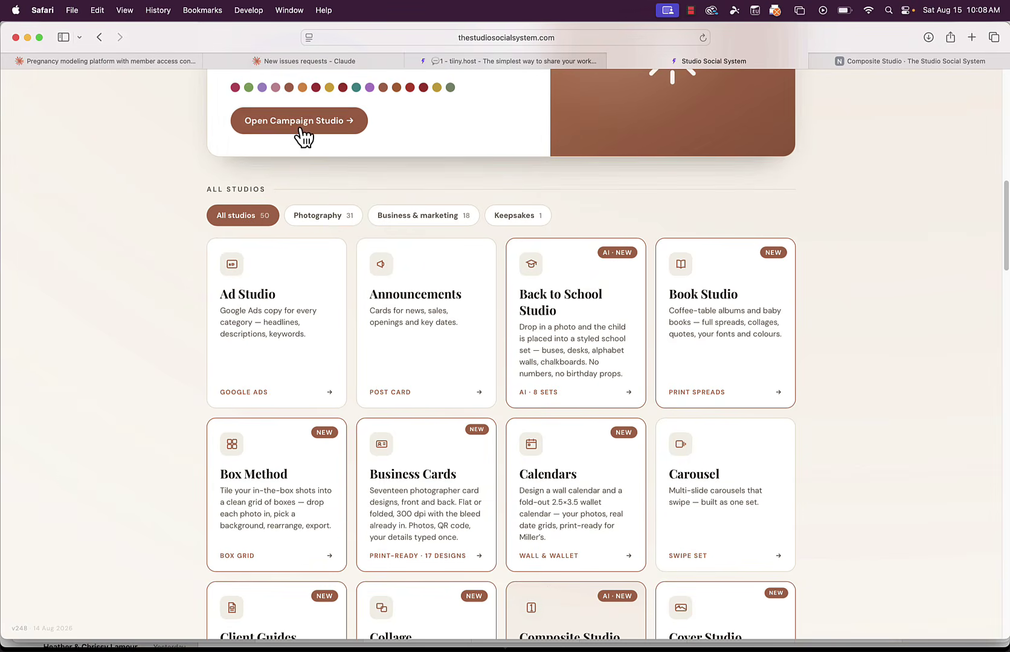
pyautogui.click(324, 216)
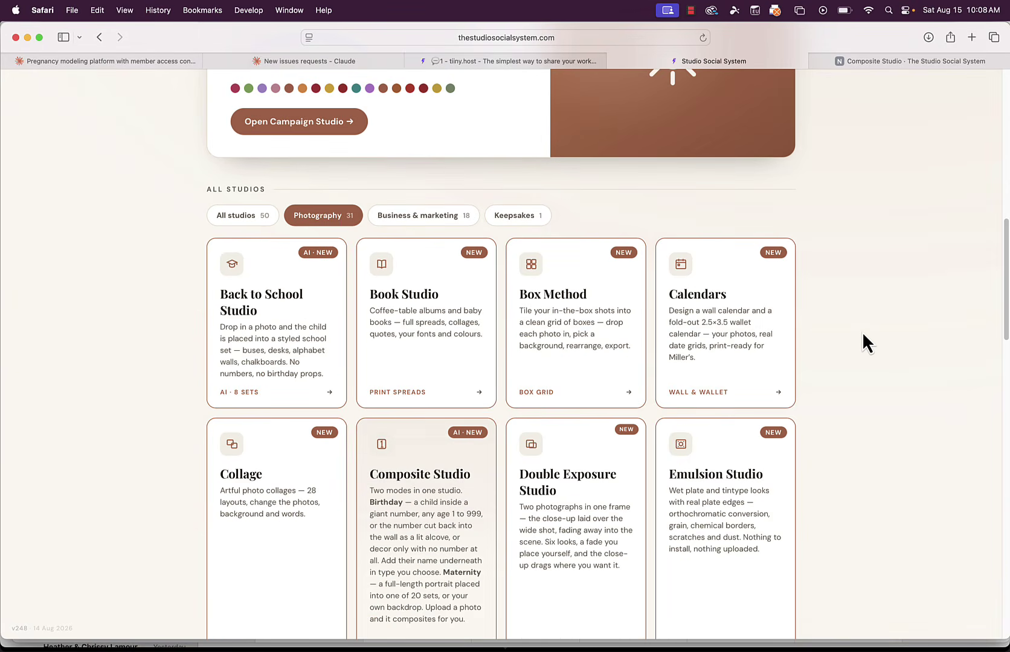
# Find Set & Backdrop Studio among the photography studios and open it
pyautogui.scroll(-15, 862, 331)
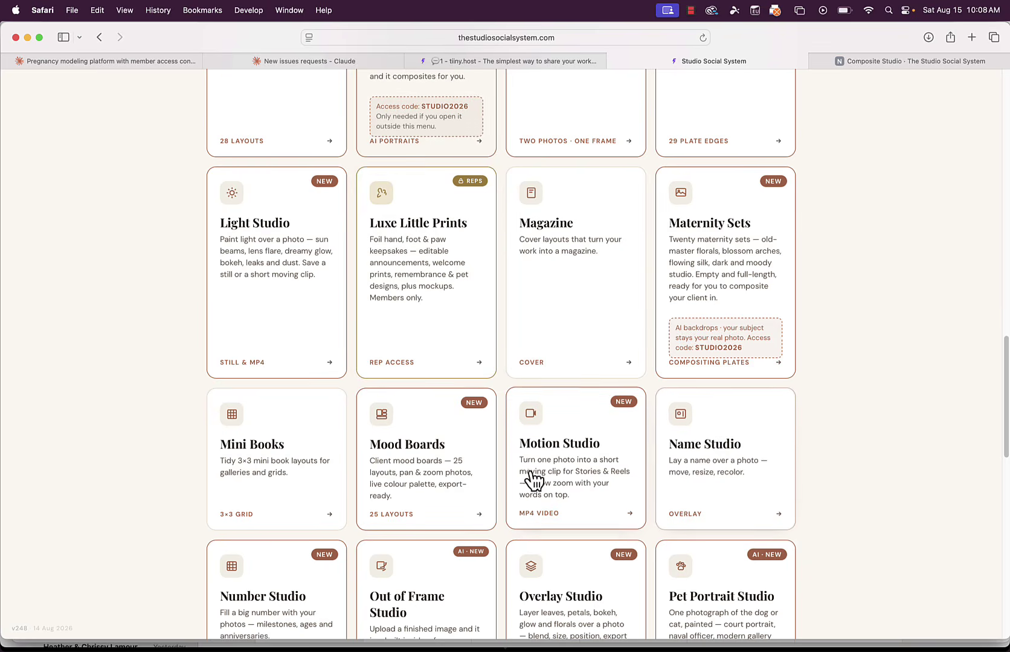
pyautogui.scroll(-6, 593, 442)
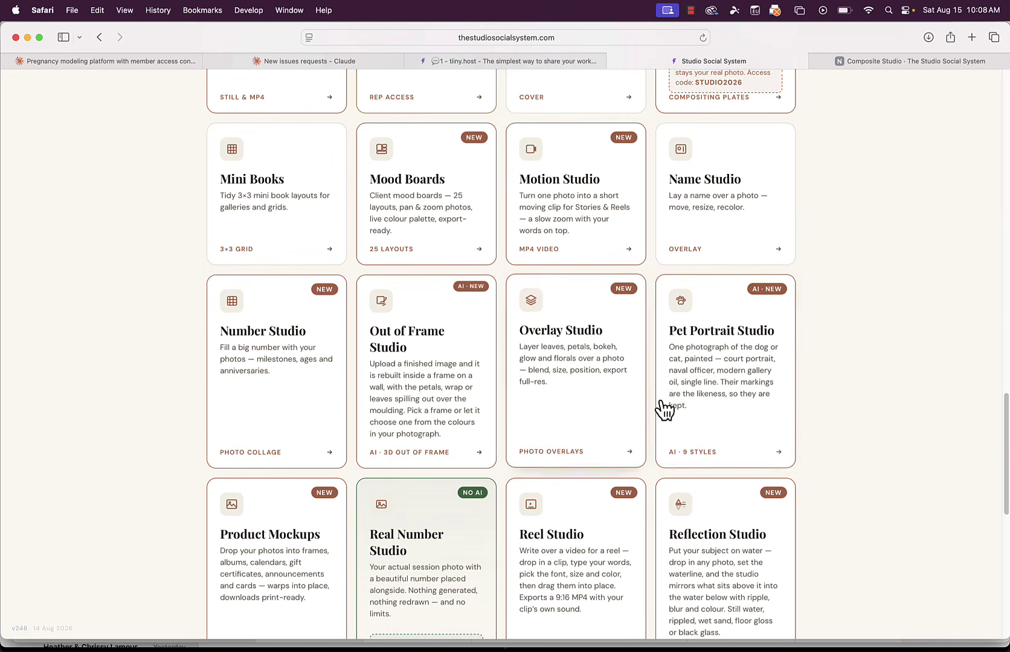
pyautogui.scroll(-2, 695, 553)
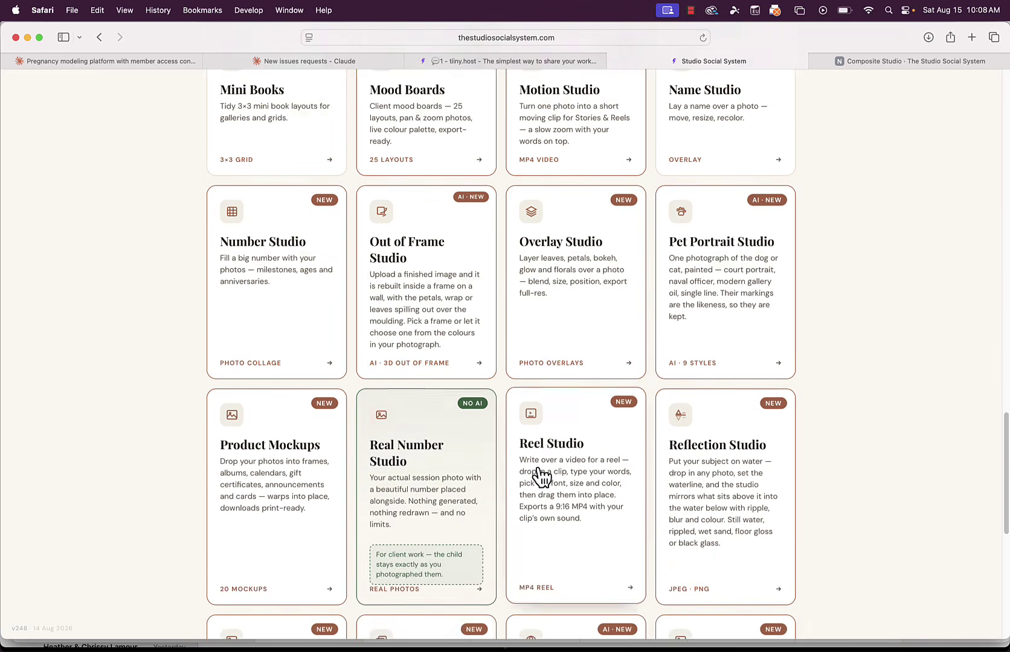
pyautogui.scroll(-4, 541, 480)
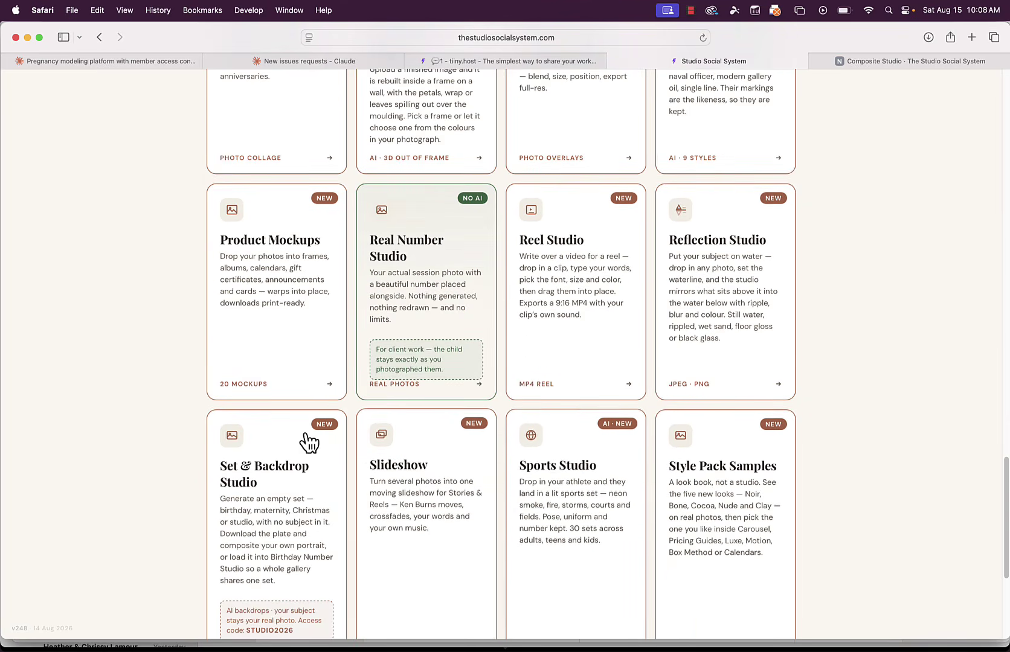
pyautogui.click(243, 512)
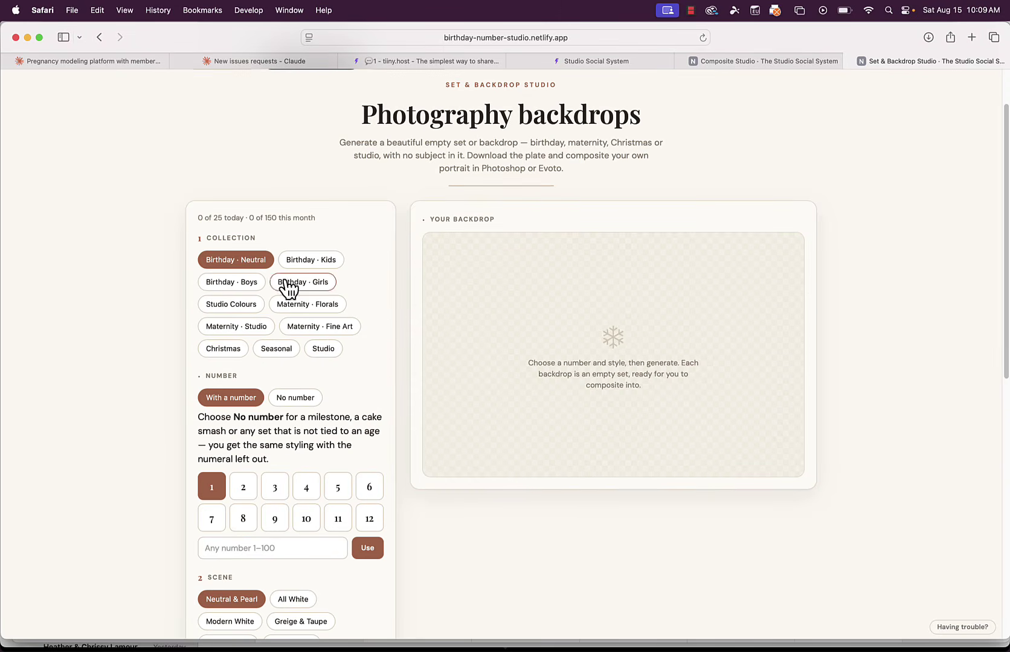
# Choose the Birthday · Boys collection and generate an empty All-Star Sports backdrop with the number 1 in Portrait 4:5
pyautogui.click(250, 284)
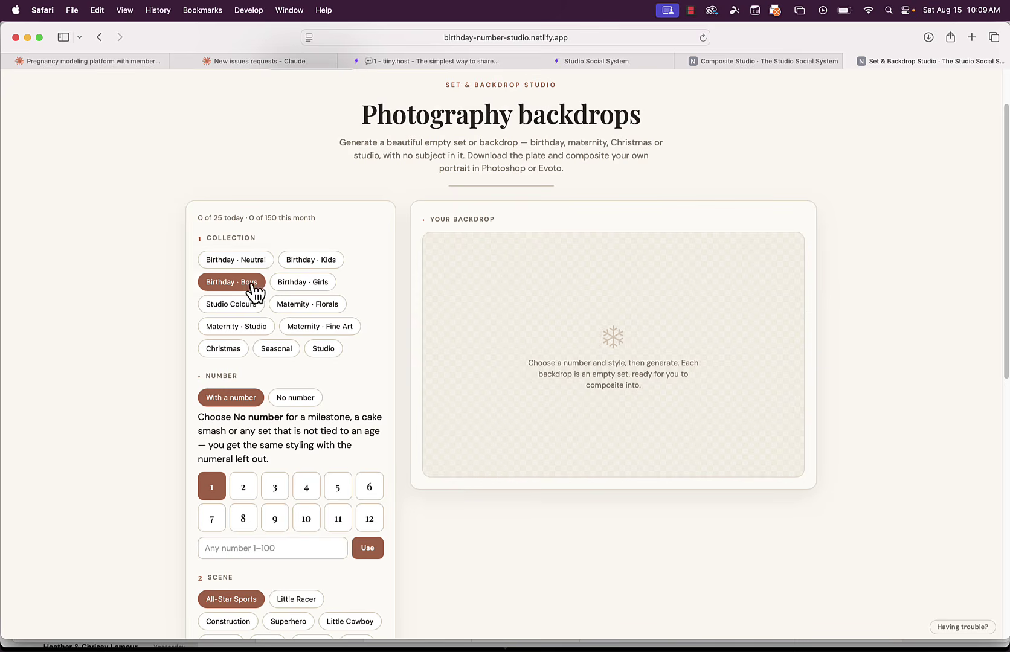
pyautogui.scroll(-5, 384, 370)
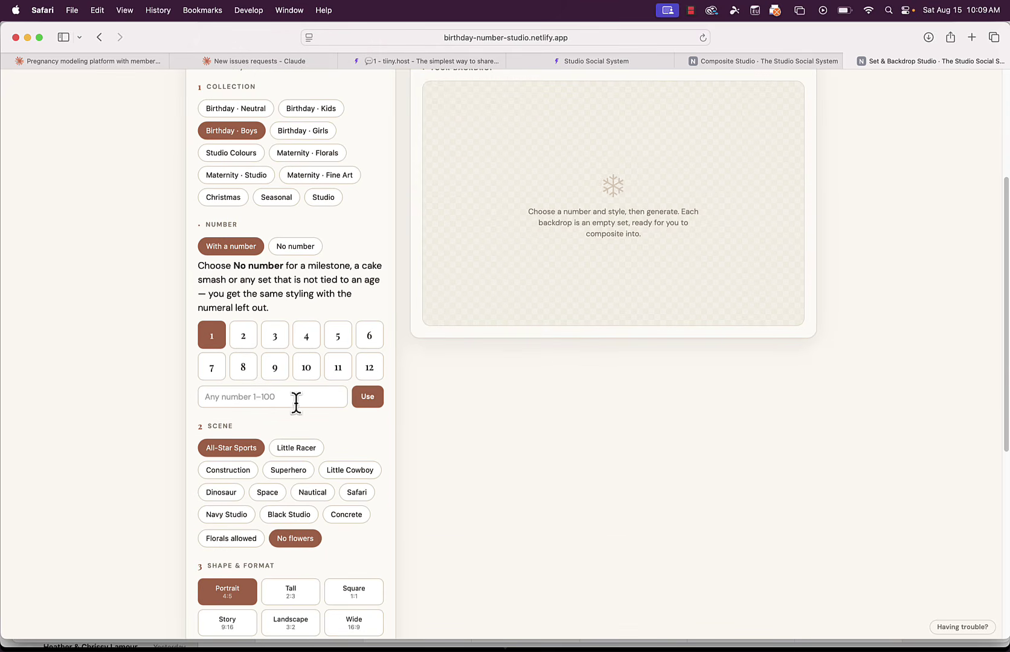
pyautogui.scroll(-5, 298, 408)
pyautogui.scroll(-3, 435, 438)
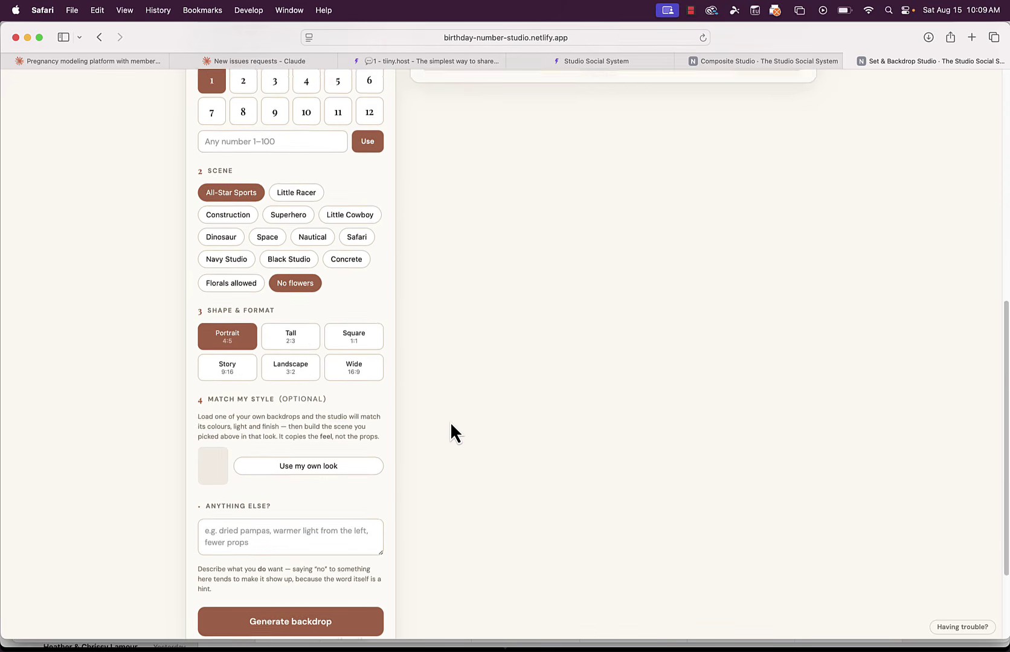
pyautogui.scroll(-2, 450, 421)
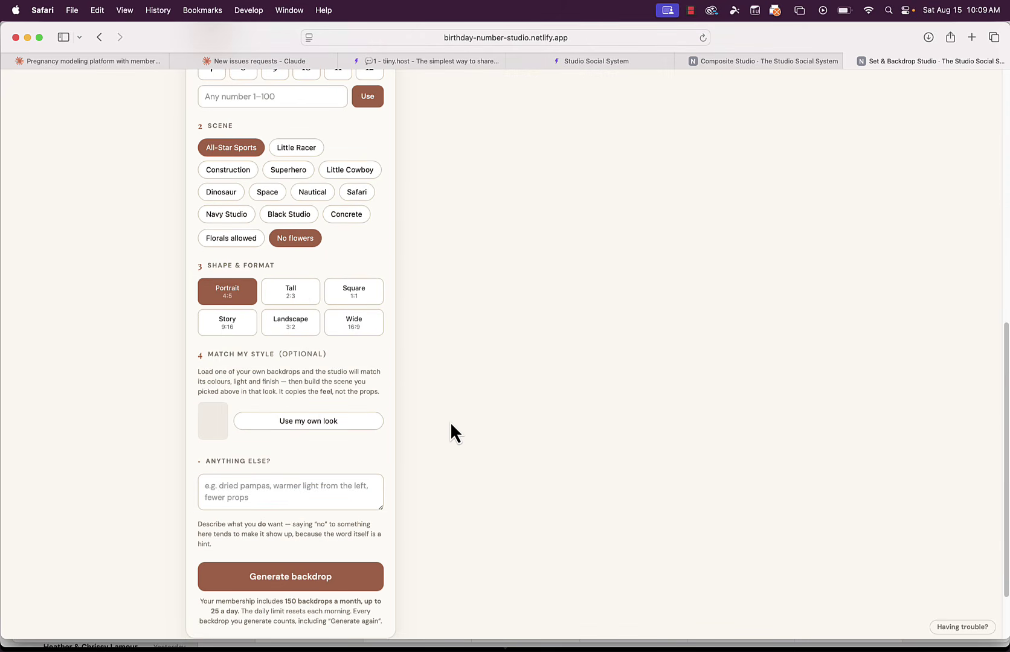
pyautogui.click(309, 574)
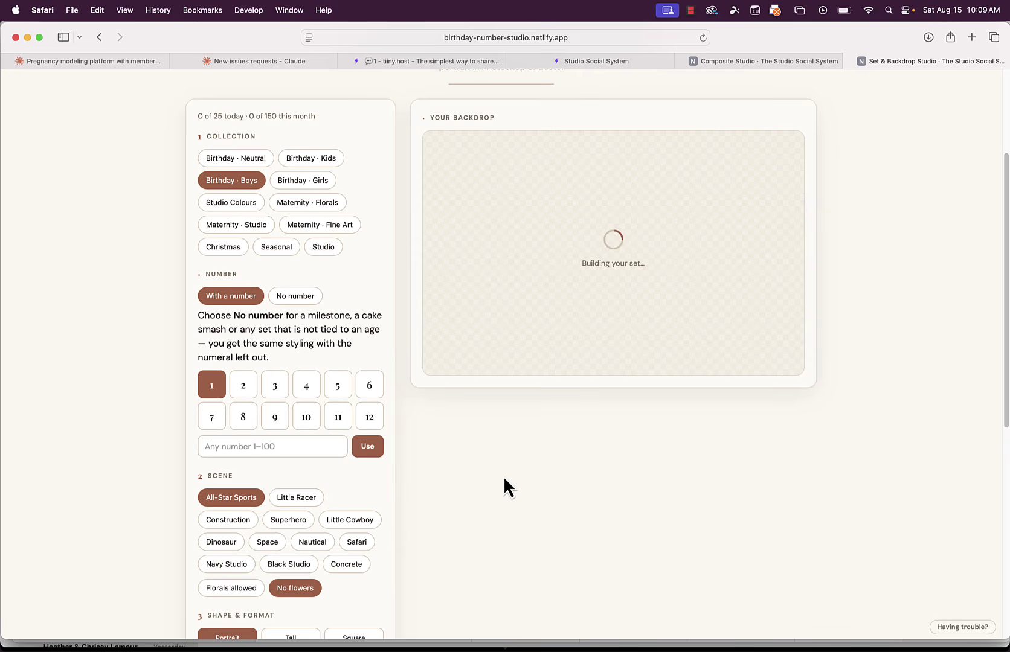
pyautogui.scroll(3, 504, 479)
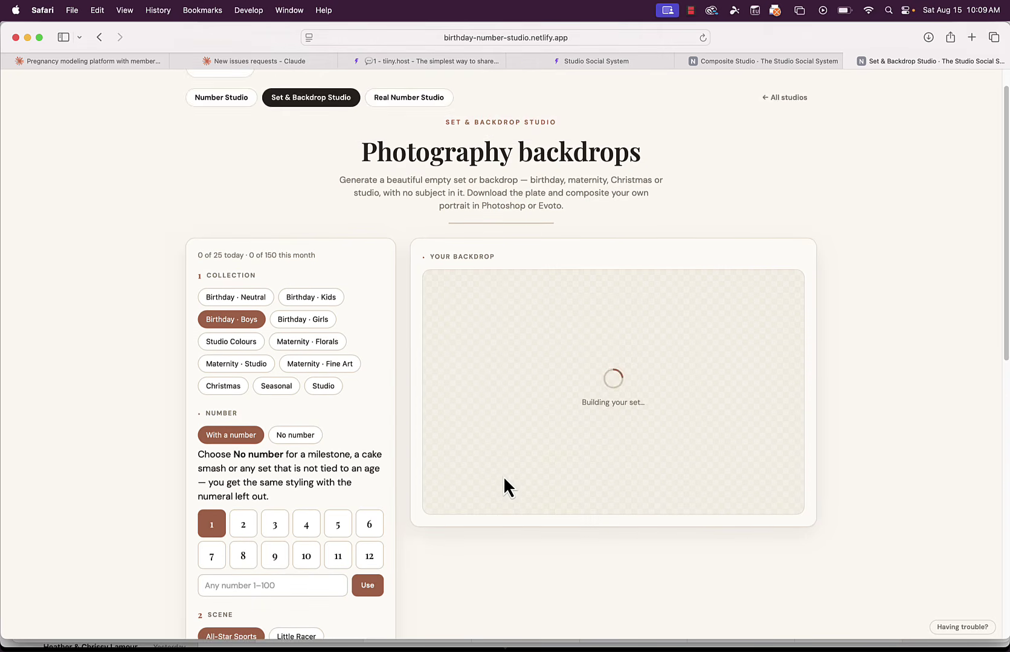
pyautogui.scroll(-2, 504, 483)
# Switch to Finder and open the Production folder inside CLIENT MANAGEMENT on the 20252026 drive, moving the window aside
pyautogui.moveTo(229, 649)
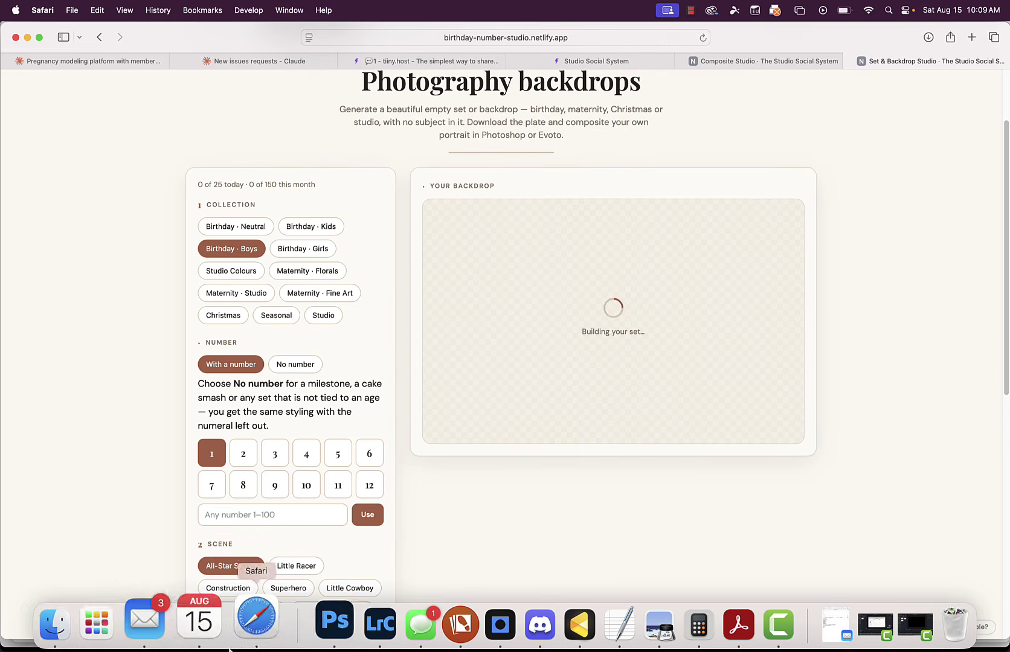
pyautogui.click(55, 625)
pyautogui.click(304, 184)
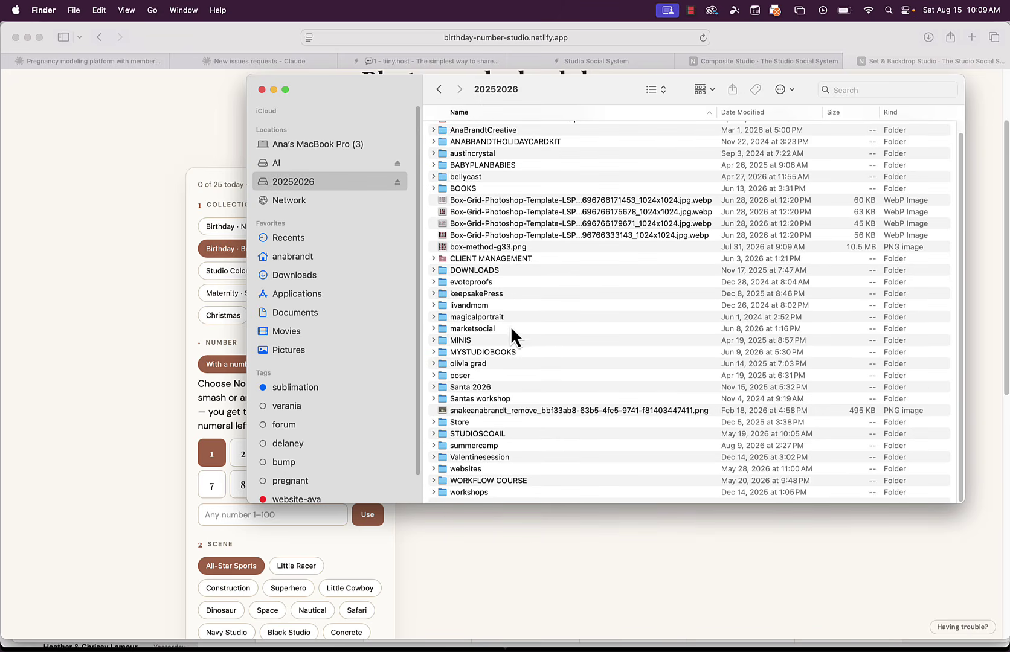
pyautogui.doubleClick(500, 260)
pyautogui.doubleClick(469, 259)
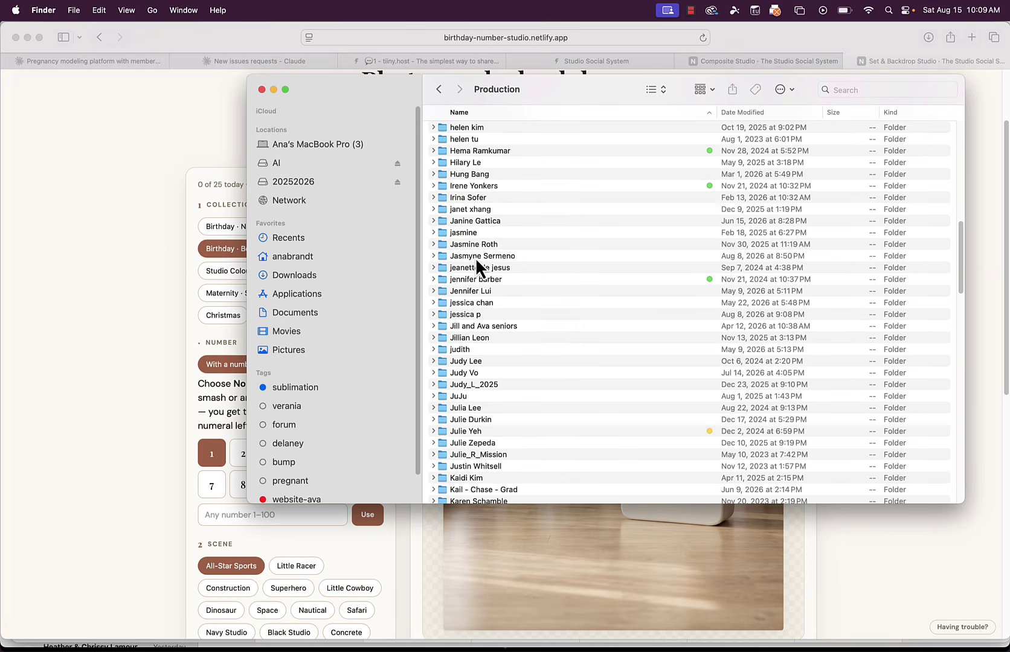
pyautogui.moveTo(364, 101); pyautogui.dragTo(176, 137)
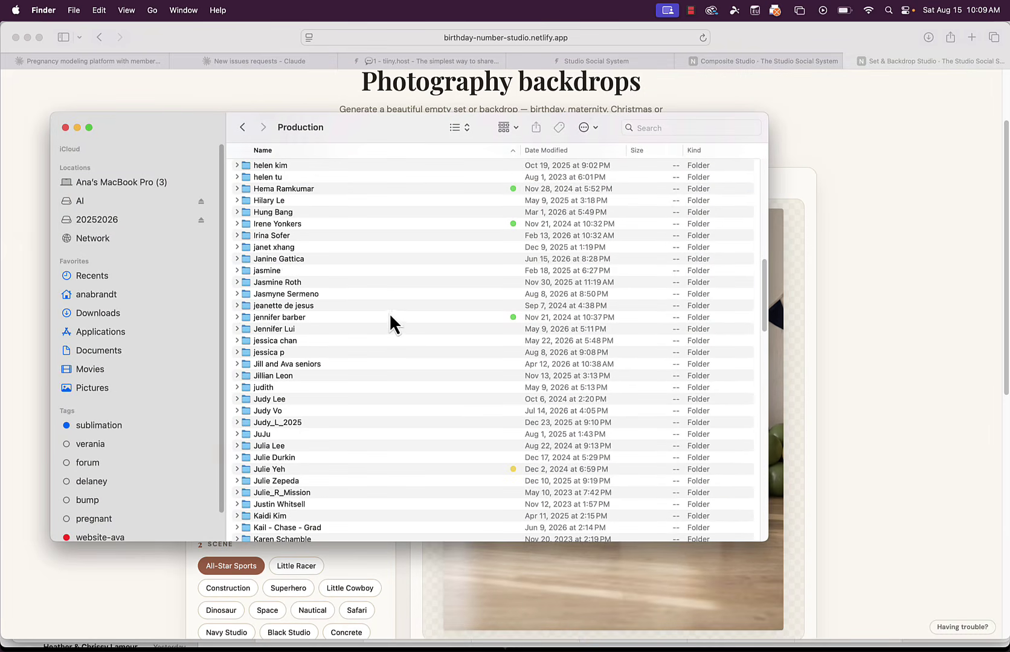
# Open the finalnew folder within the client's session folder, select _D5A4843.jpg and switch the listing to column view
pyautogui.doubleClick(283, 260)
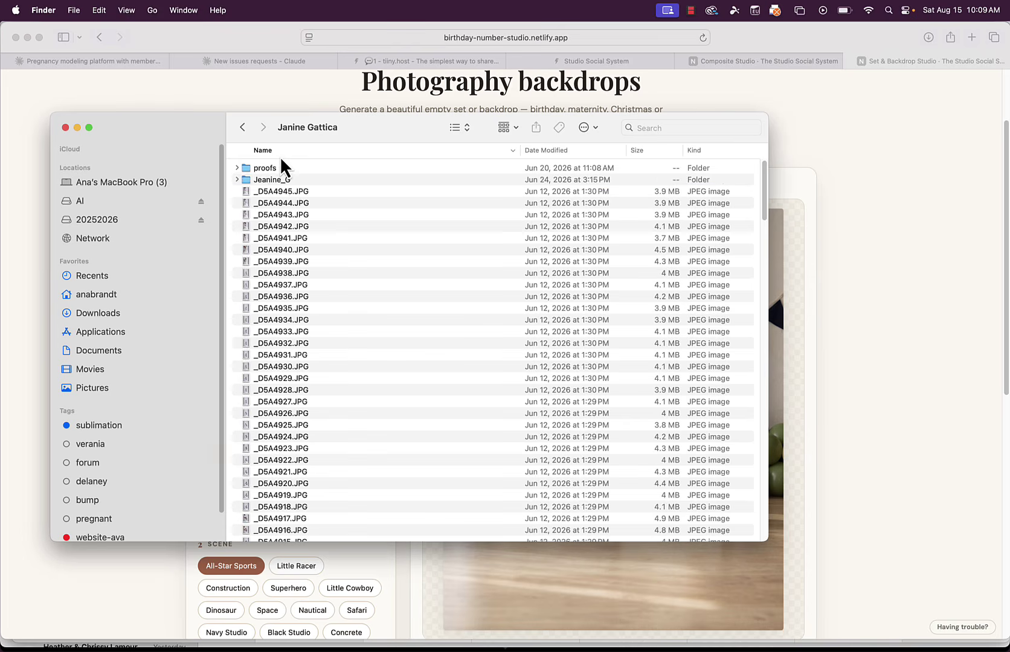
pyautogui.click(289, 179)
pyautogui.doubleClick(289, 180)
pyautogui.doubleClick(268, 287)
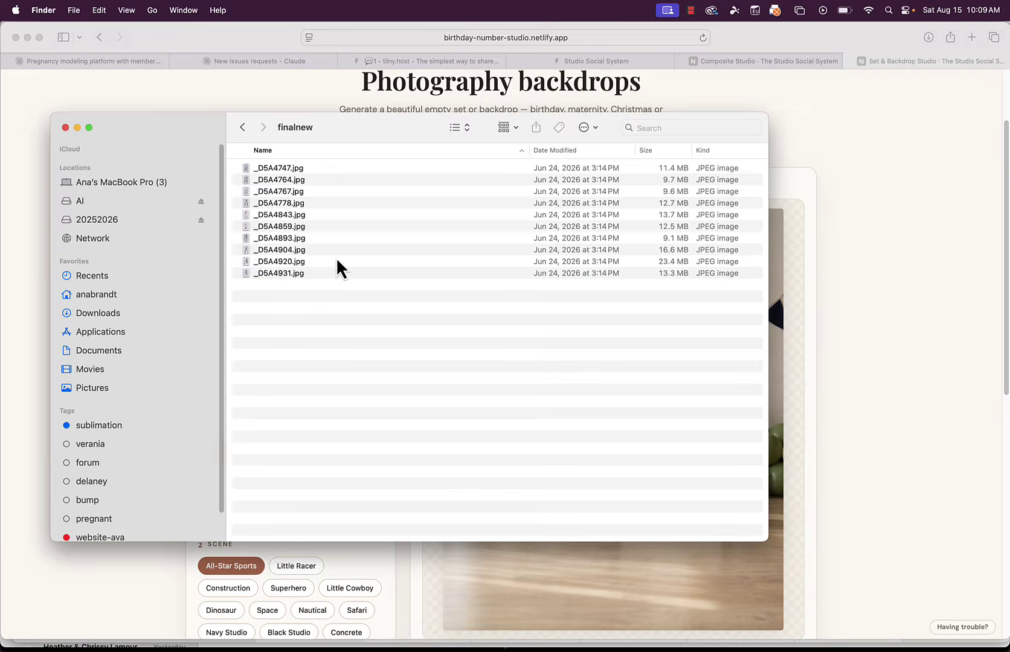
pyautogui.click(386, 215)
pyautogui.click(459, 128)
pyautogui.click(460, 145)
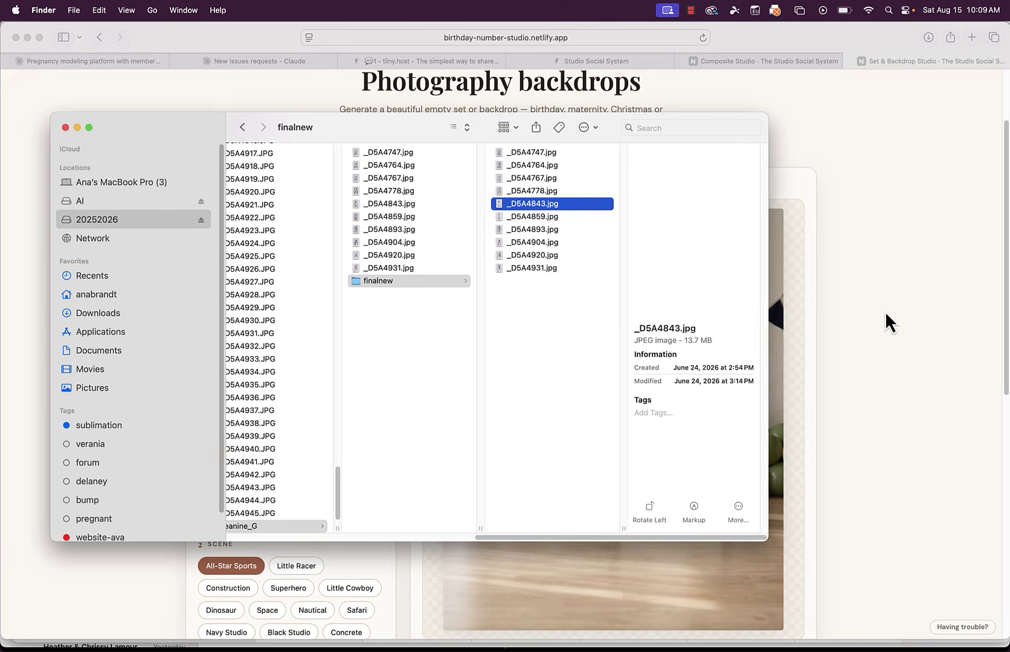
# Return to Safari and save the generated number 1 backdrop upscaled 2× for print, allowing downloads from the site
pyautogui.click(885, 311)
pyautogui.scroll(-5, 747, 387)
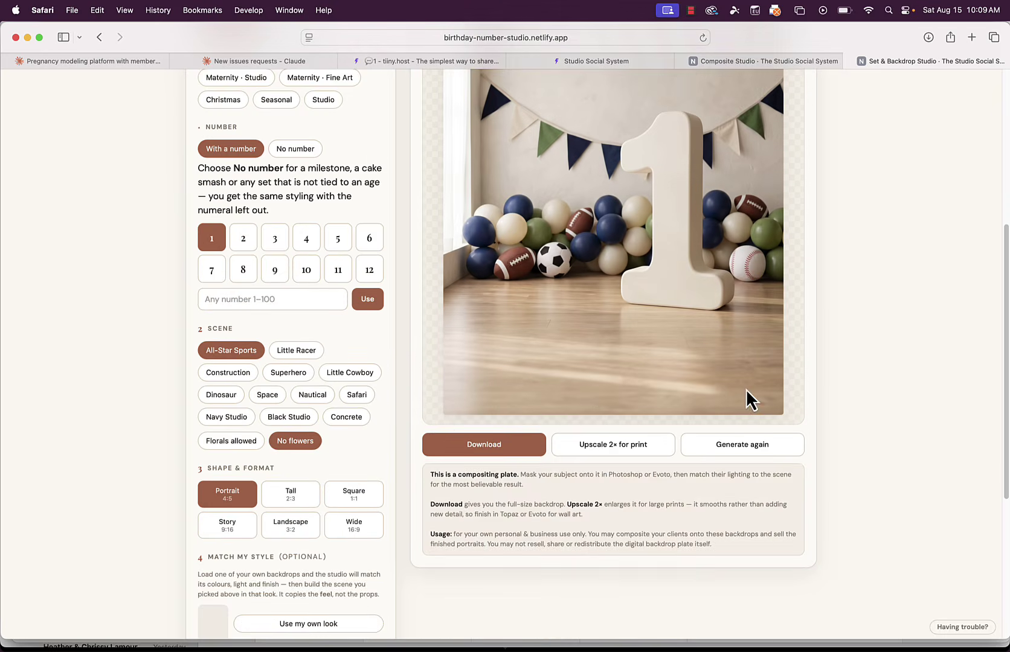
pyautogui.click(634, 448)
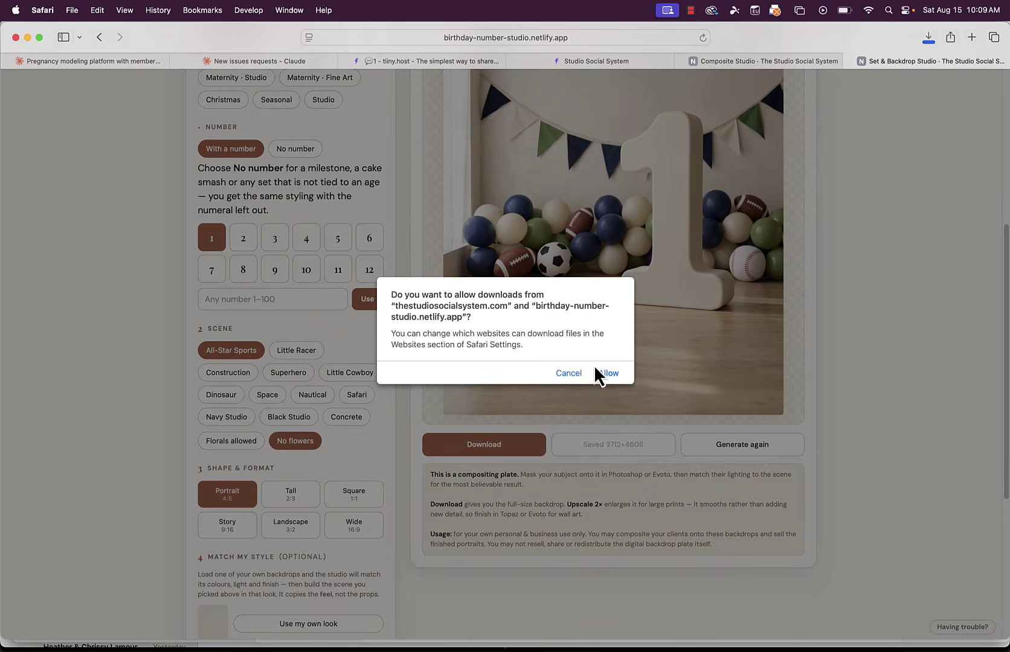
pyautogui.click(603, 373)
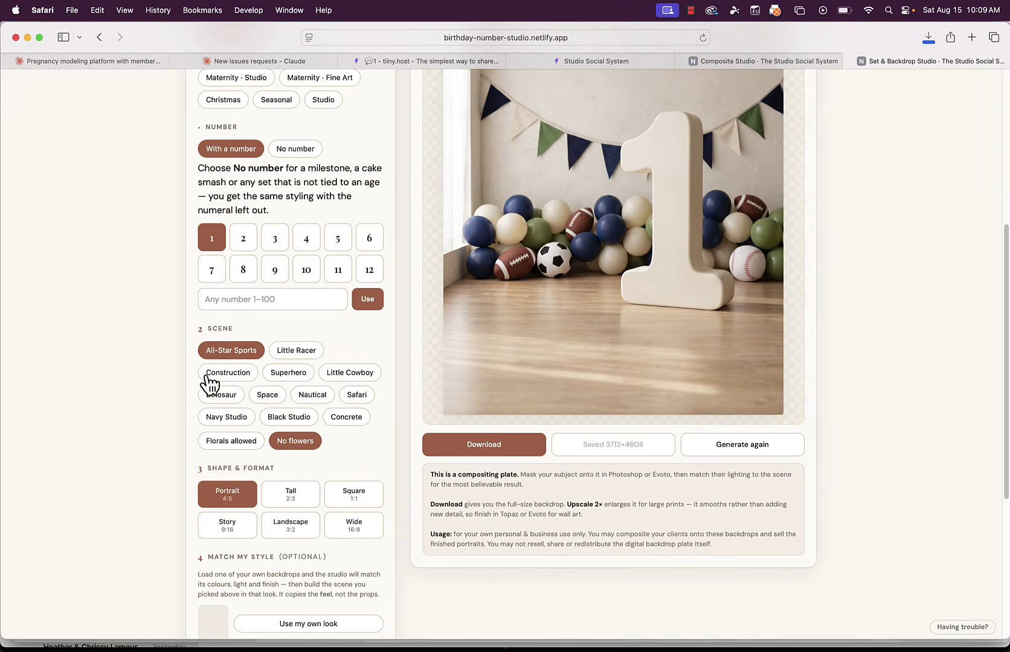
# Return to Finder and open _D5A4843.jpg from the finalnew folder in Adobe Photoshop 2026
pyautogui.click(98, 640)
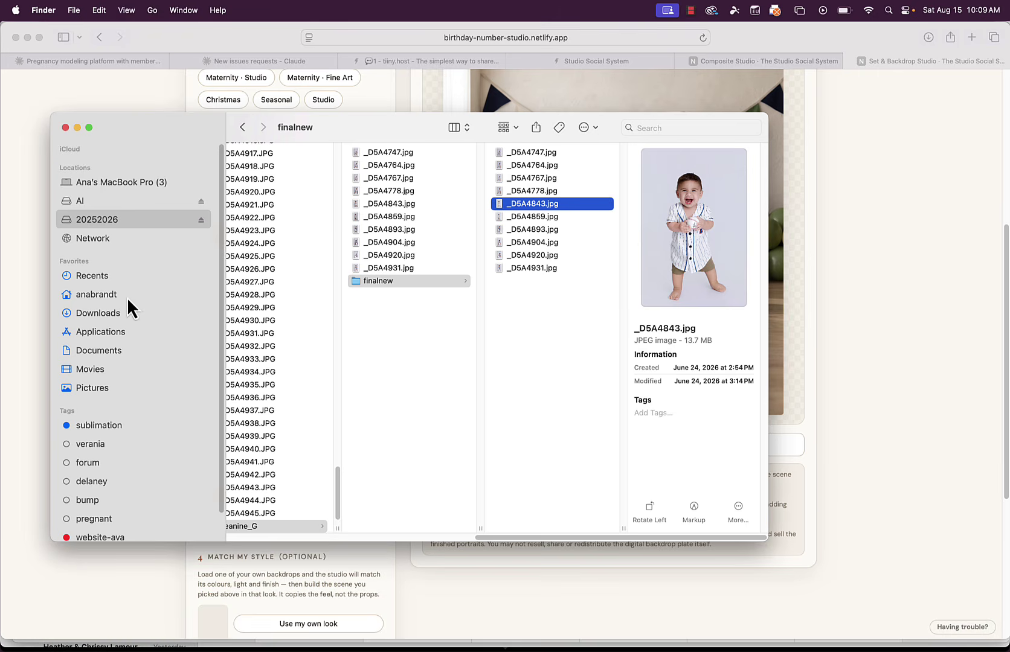
pyautogui.click(541, 215)
pyautogui.click(557, 204)
pyautogui.rightClick(551, 204)
pyautogui.moveTo(616, 222)
pyautogui.click(739, 266)
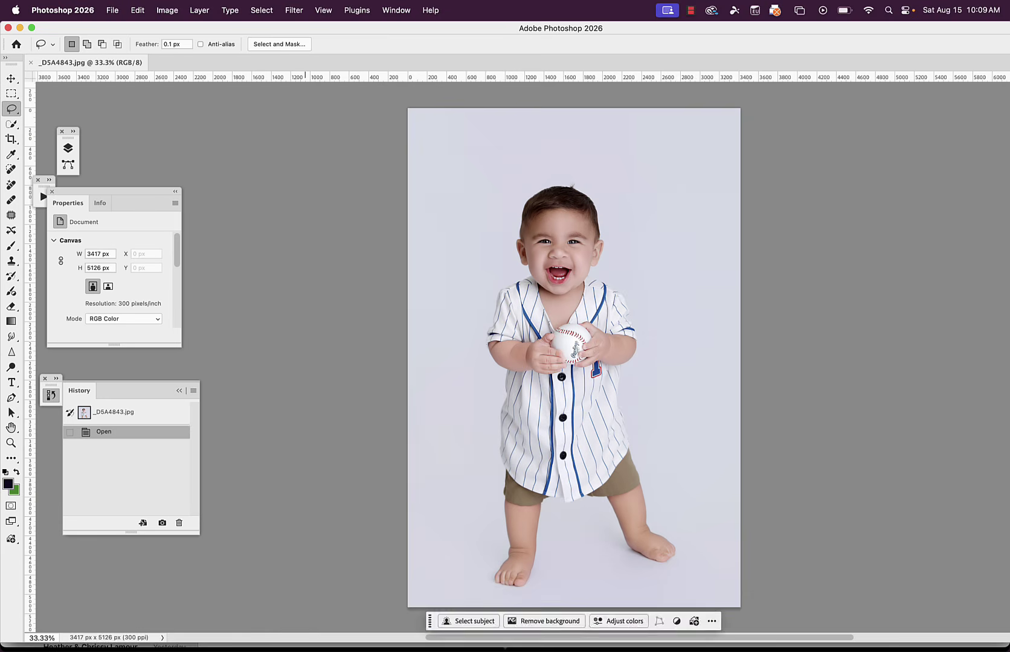
# Open backdrop-sports-3712x4608-print.png from the Downloads folder, listing the files by most recent modification date
pyautogui.moveTo(191, 646)
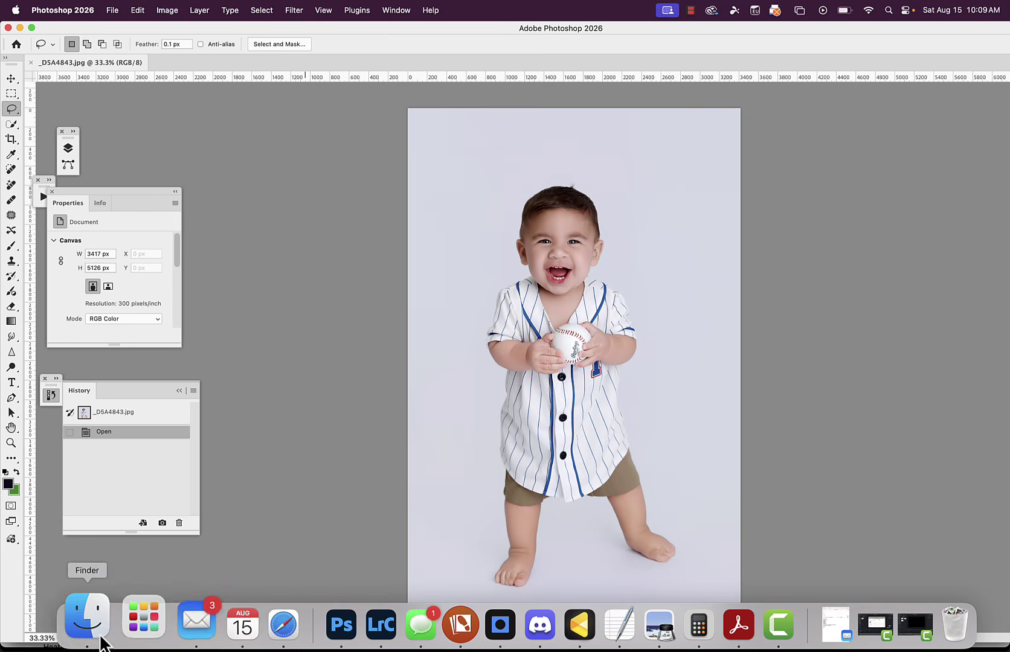
pyautogui.click(111, 10)
pyautogui.click(125, 40)
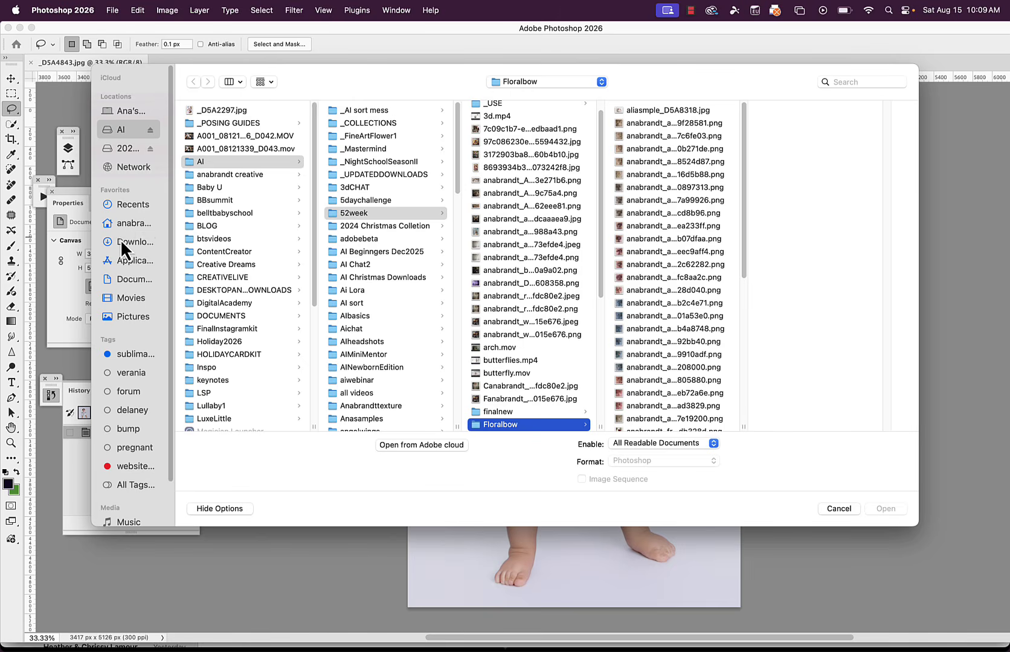
pyautogui.click(122, 243)
pyautogui.click(234, 82)
pyautogui.click(245, 124)
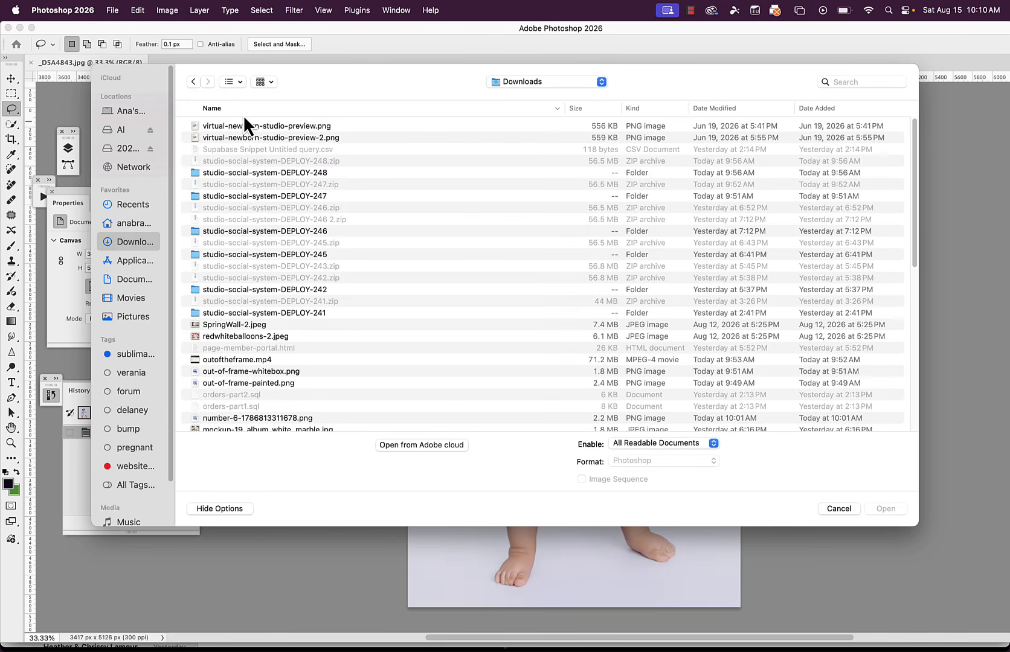
pyautogui.click(716, 108)
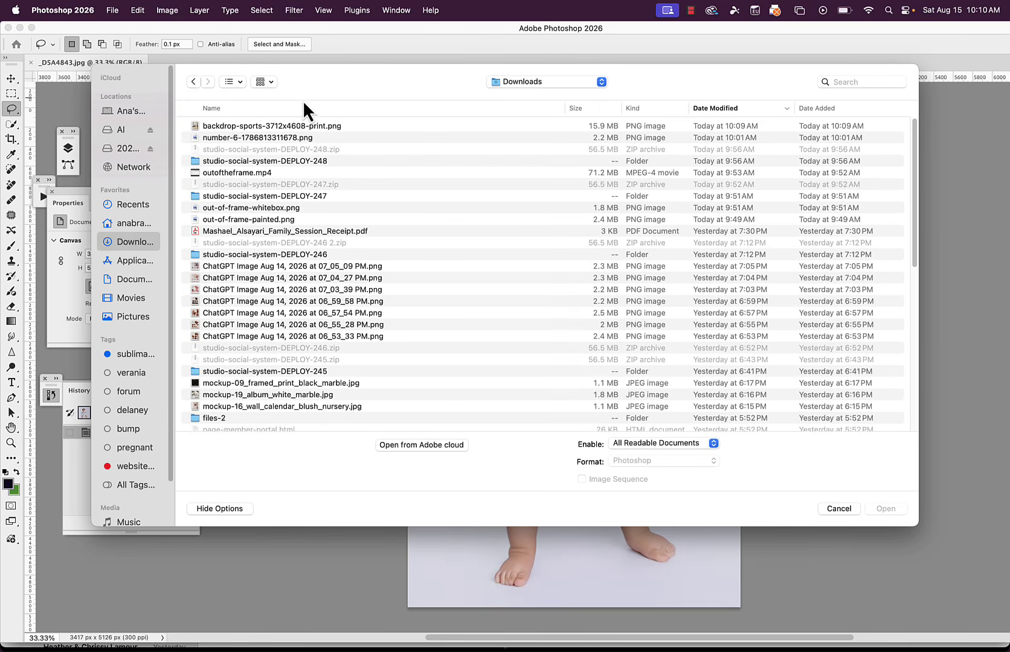
pyautogui.doubleClick(250, 127)
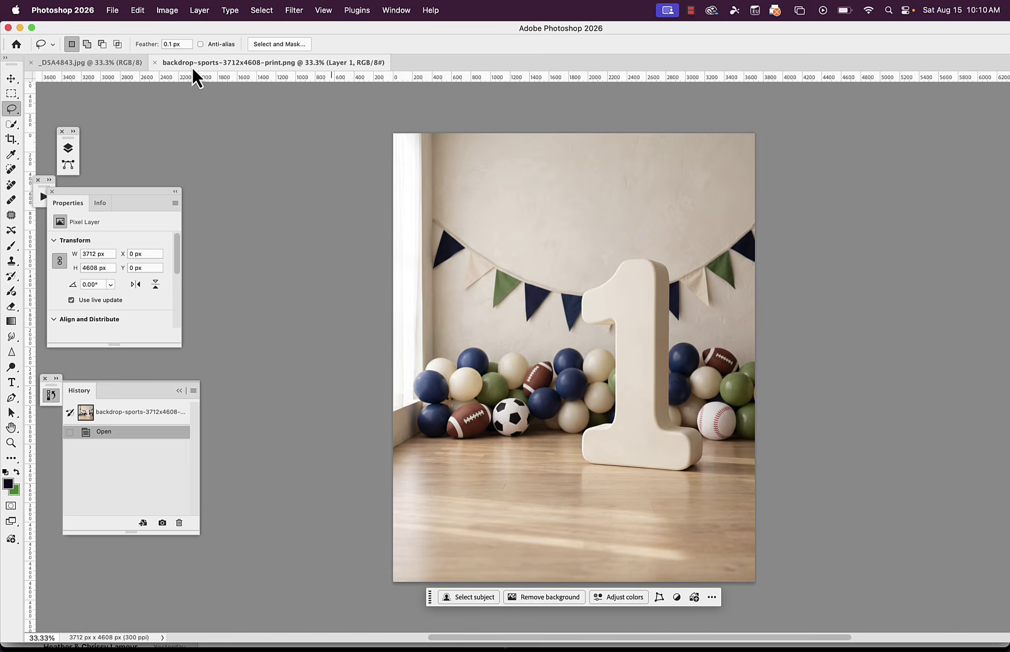
# Move the sports backdrop into its own floating window and select the baby as the subject in _D5A4843.jpg
pyautogui.rightClick(192, 66)
pyautogui.click(244, 119)
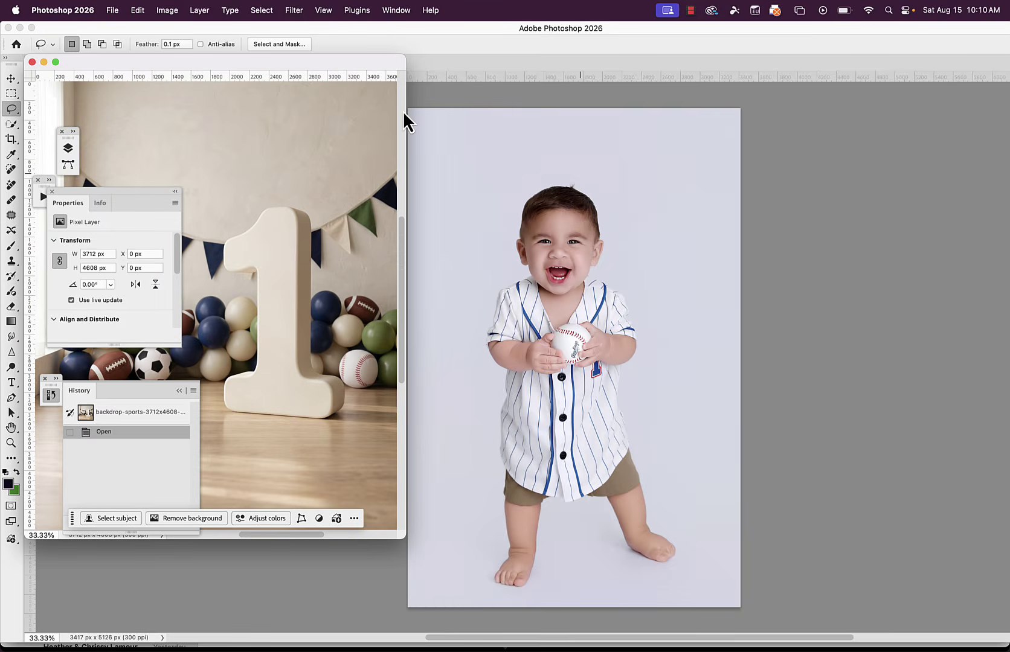
pyautogui.click(496, 109)
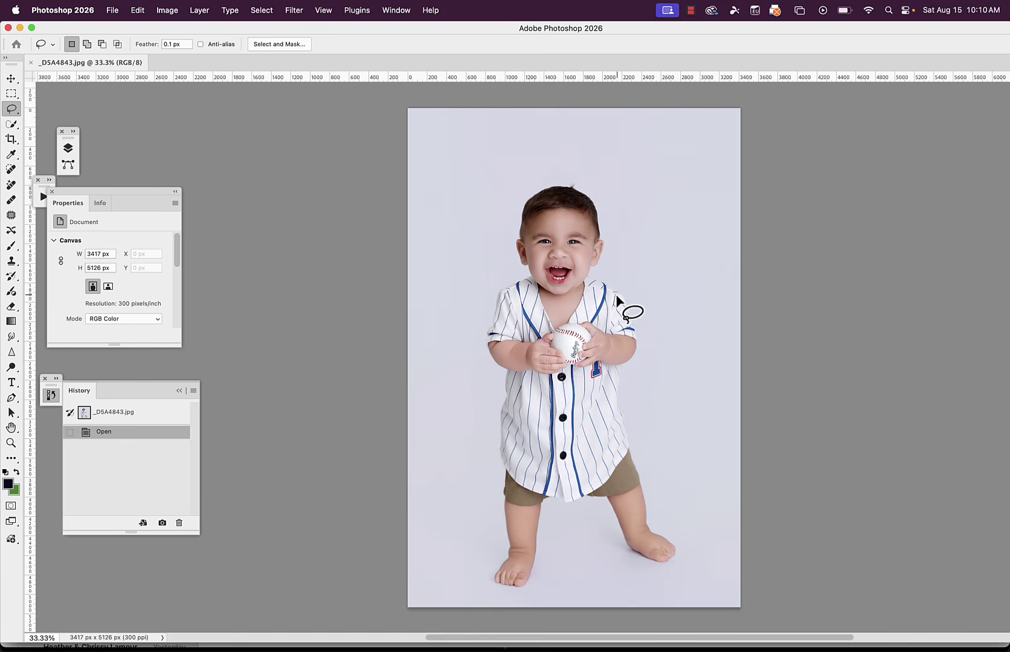
pyautogui.click(396, 11)
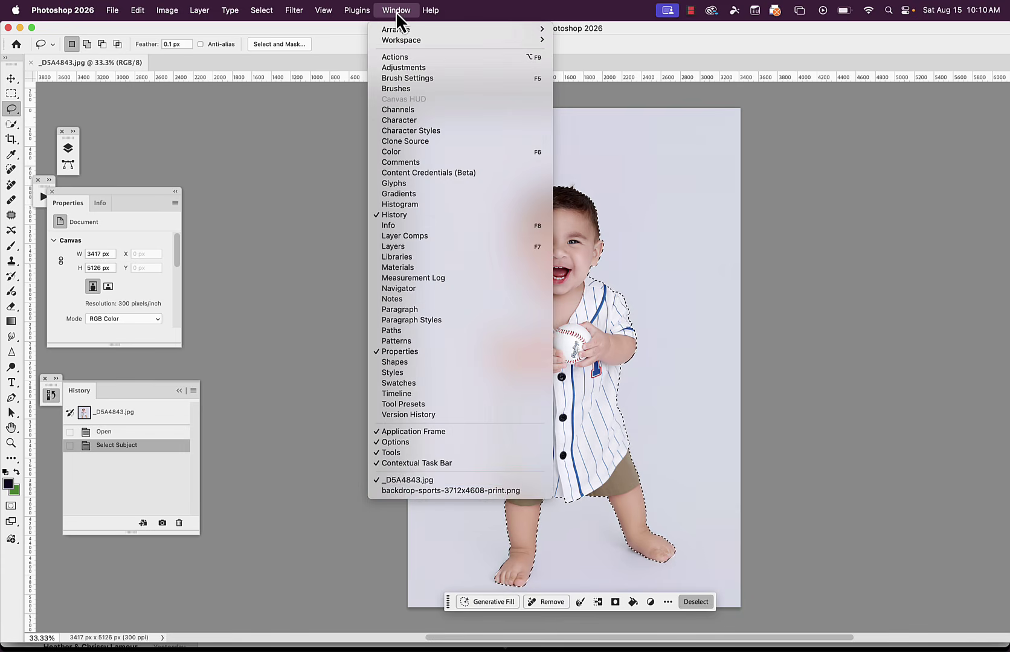
pyautogui.click(411, 490)
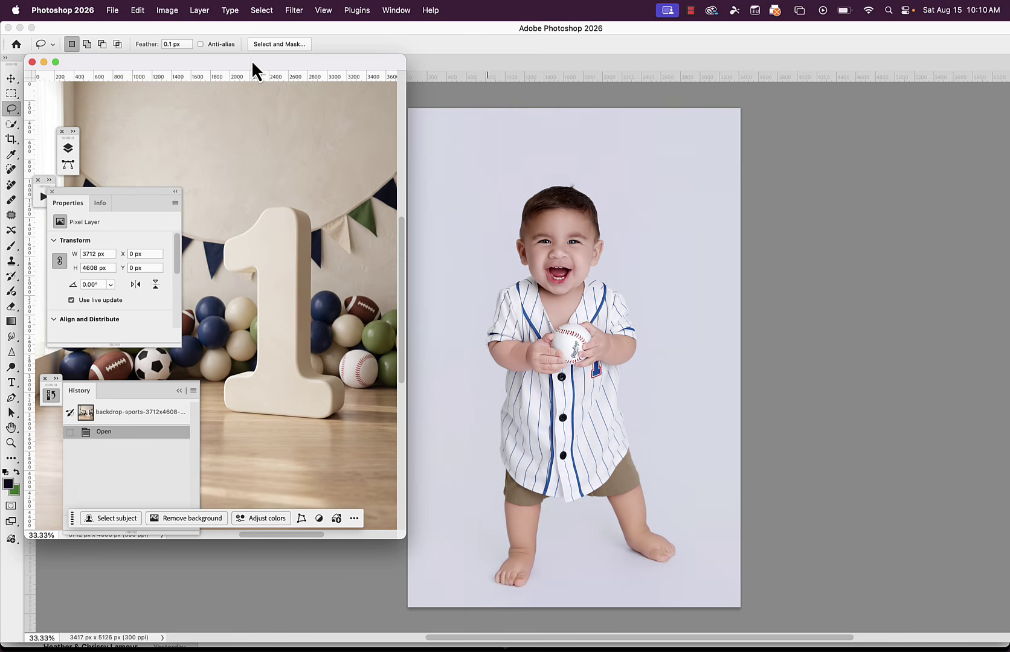
pyautogui.moveTo(244, 68); pyautogui.dragTo(267, 68)
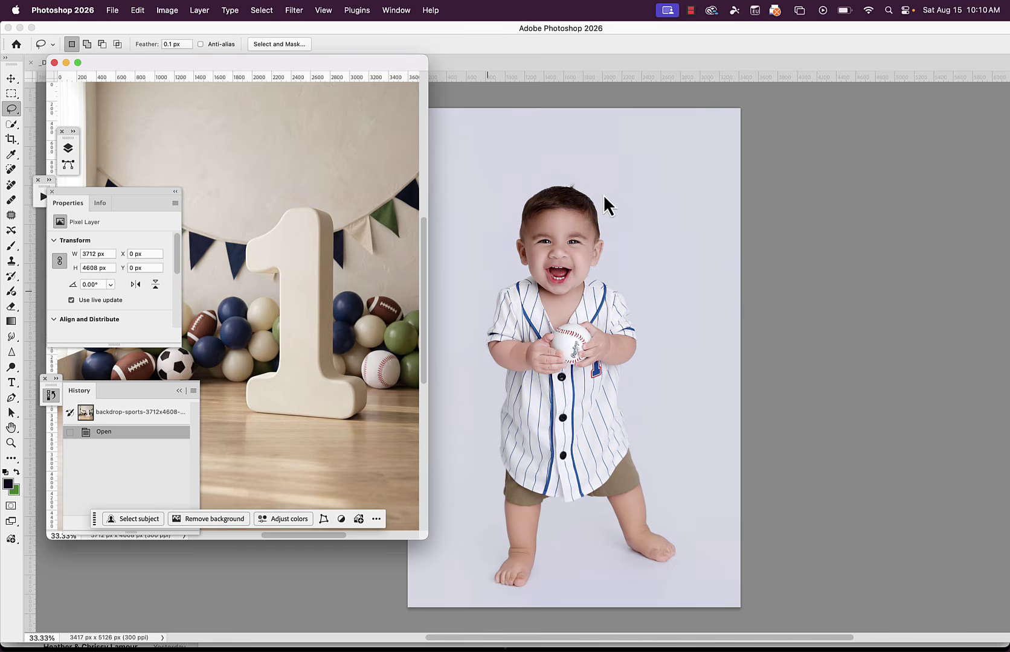
# Flip the canvas of the baby photo _D5A4843.jpg horizontally
pyautogui.click(635, 110)
pyautogui.click(167, 11)
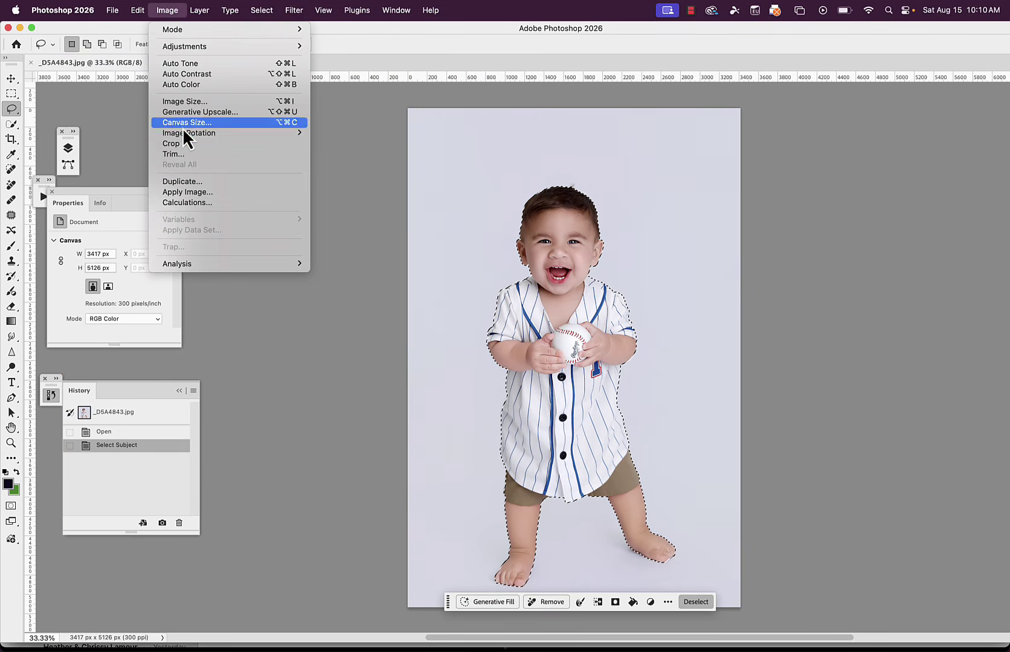
pyautogui.moveTo(303, 140)
pyautogui.click(360, 181)
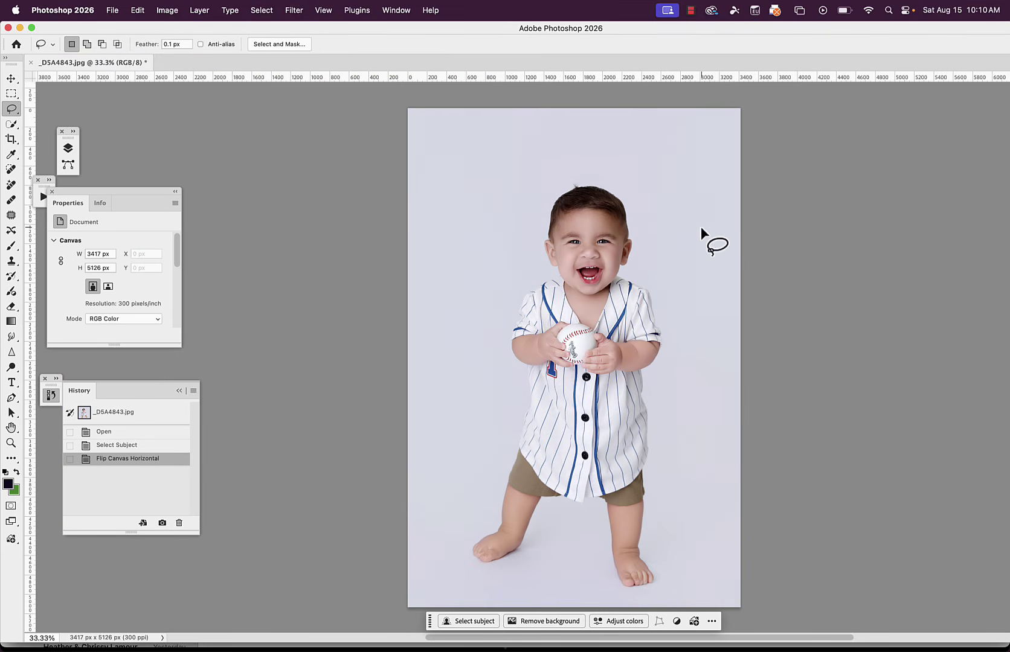
# Move the flipped baby photo into its own floating window and select the baby with Select Subject
pyautogui.rightClick(82, 62)
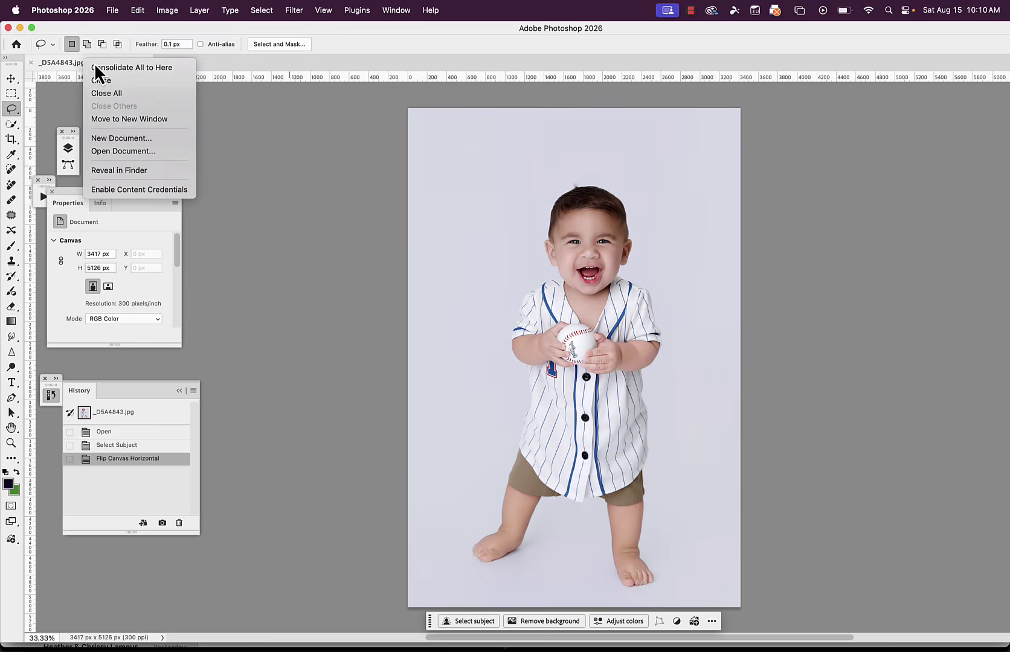
pyautogui.click(138, 119)
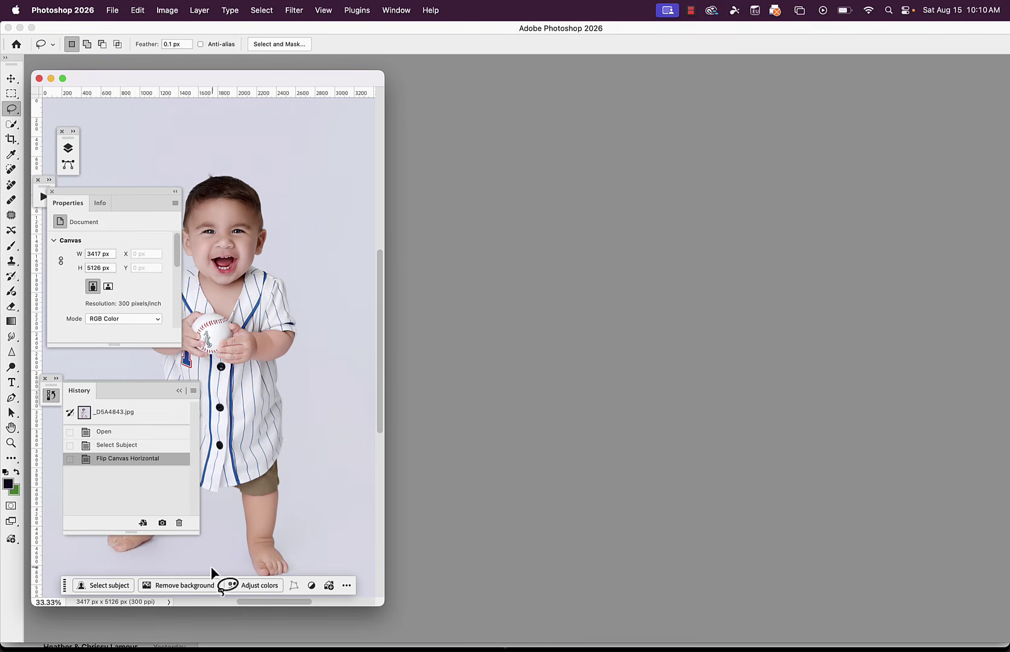
pyautogui.click(106, 589)
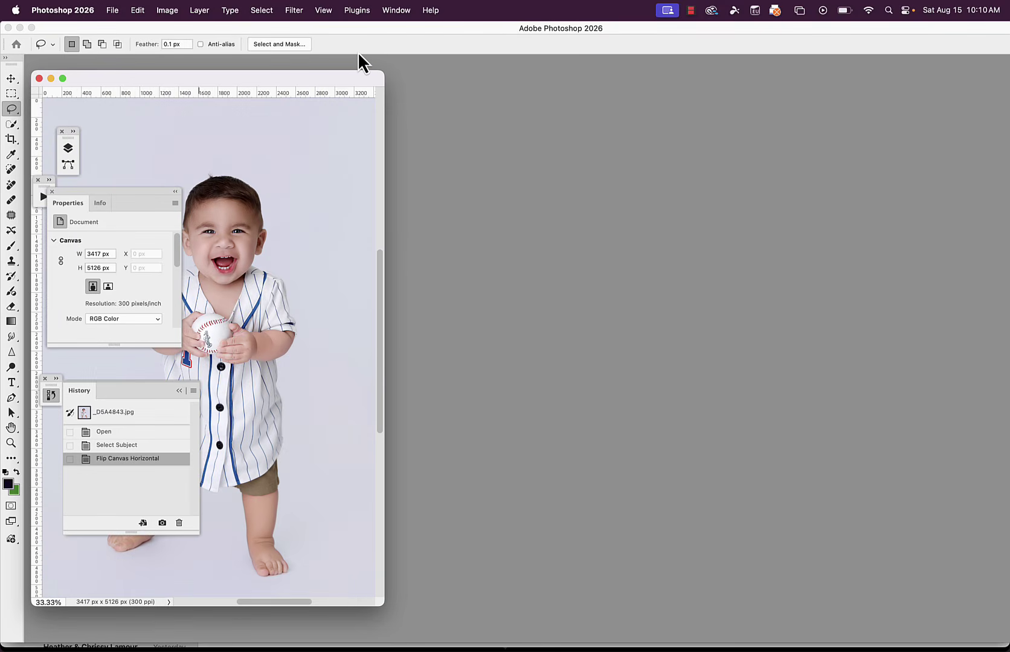
# Place the backdrop window beside the baby photo and move the selected baby onto the backdrop as a new layer
pyautogui.click(396, 10)
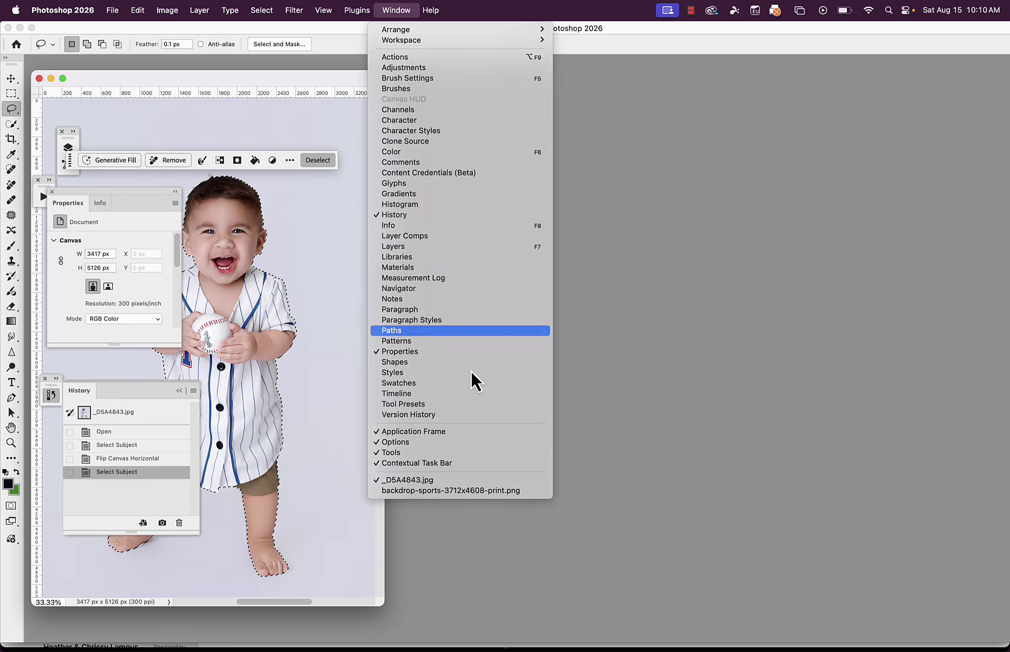
pyautogui.click(465, 491)
pyautogui.moveTo(270, 75); pyautogui.dragTo(612, 97)
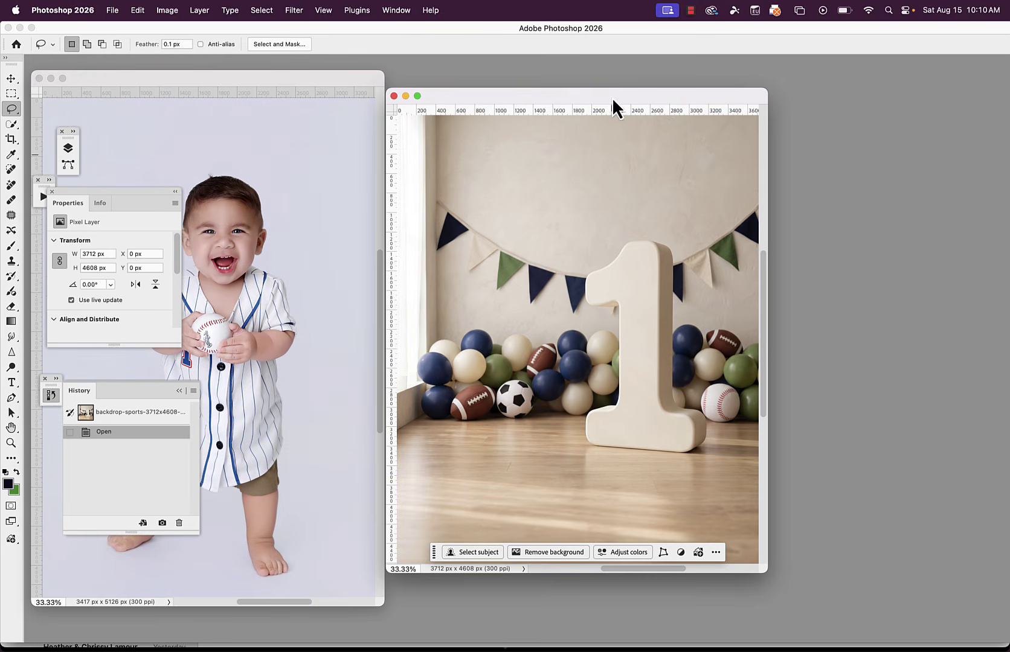
pyautogui.click(11, 77)
pyautogui.click(226, 252)
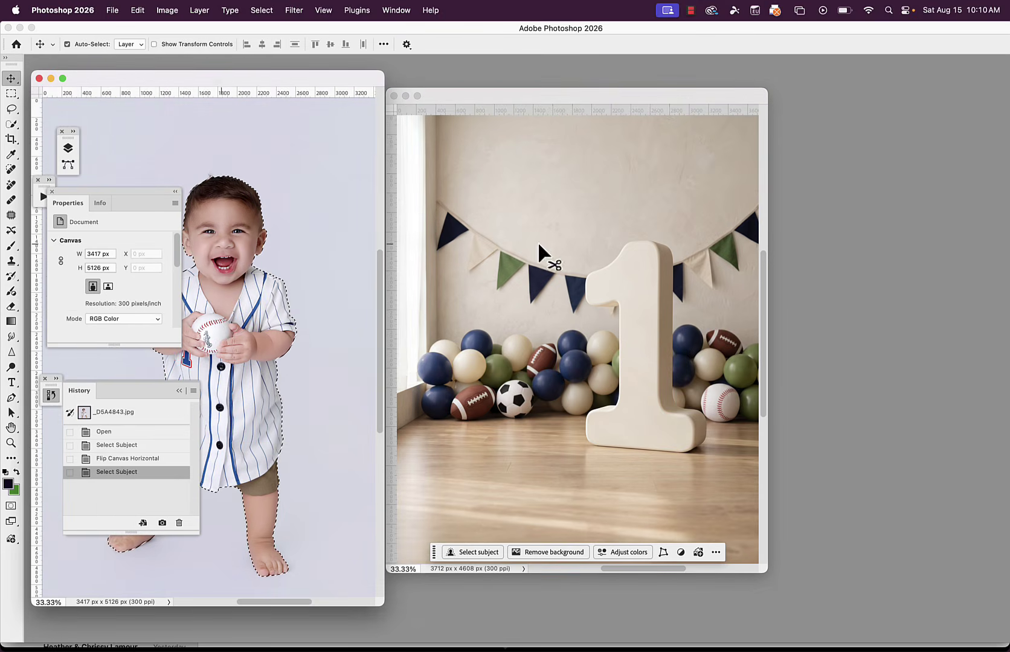
pyautogui.moveTo(207, 209); pyautogui.dragTo(526, 205)
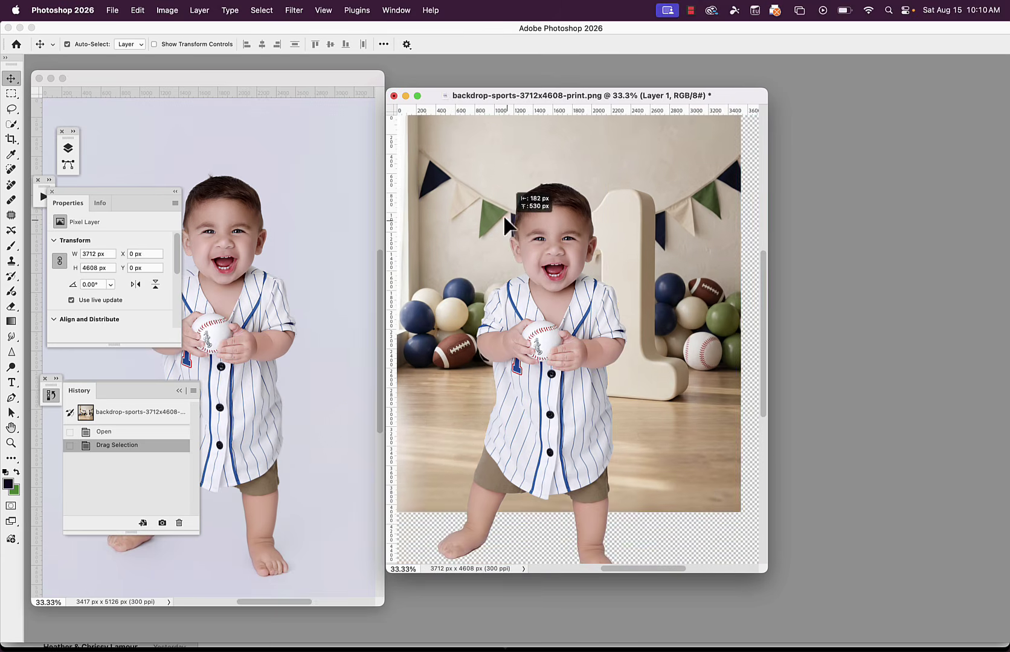
pyautogui.moveTo(632, 398); pyautogui.dragTo(655, 411)
pyautogui.click(549, 385)
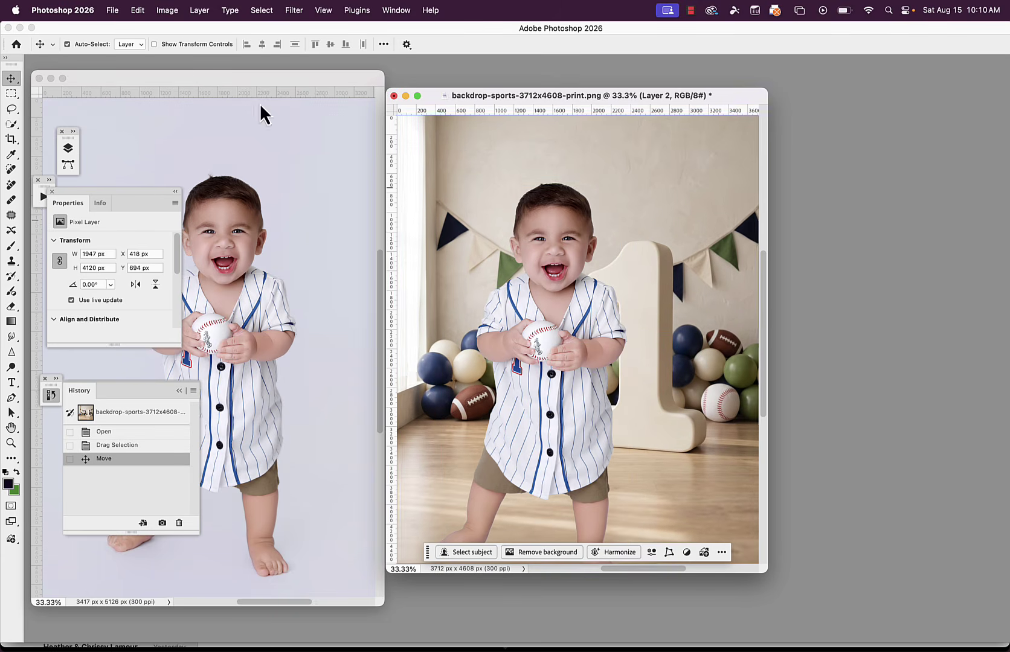
# Scale the baby layer to about 56.4% and place him standing on the floor to the left of the number 1
pyautogui.click(138, 10)
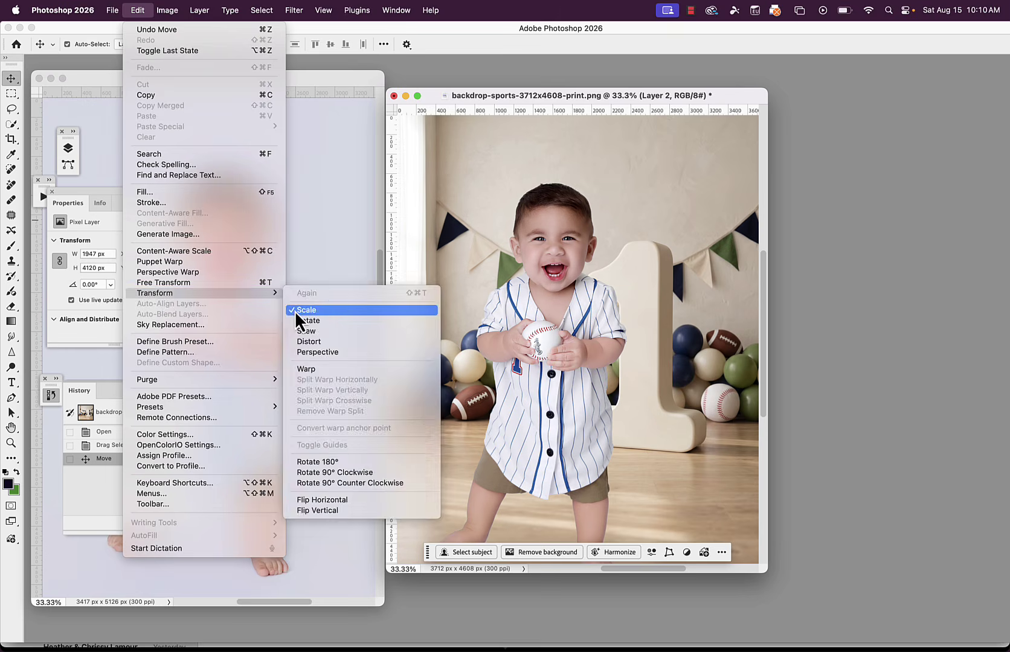
pyautogui.click(620, 250)
pyautogui.moveTo(532, 181); pyautogui.dragTo(532, 350)
pyautogui.moveTo(530, 412); pyautogui.dragTo(668, 342)
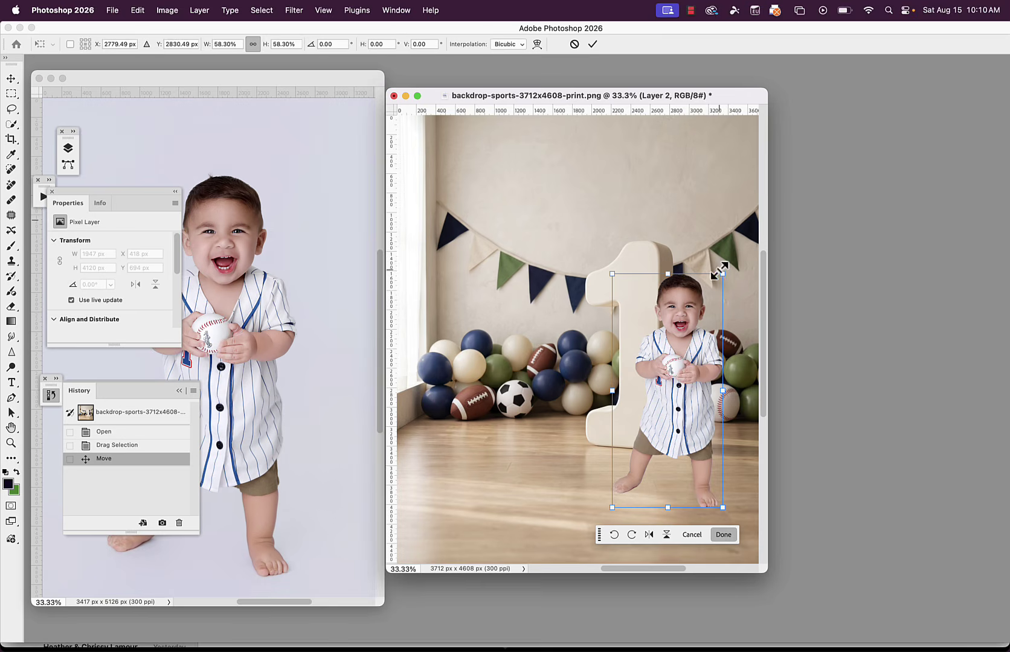
pyautogui.moveTo(723, 274); pyautogui.dragTo(719, 282)
pyautogui.moveTo(768, 304); pyautogui.dragTo(876, 329)
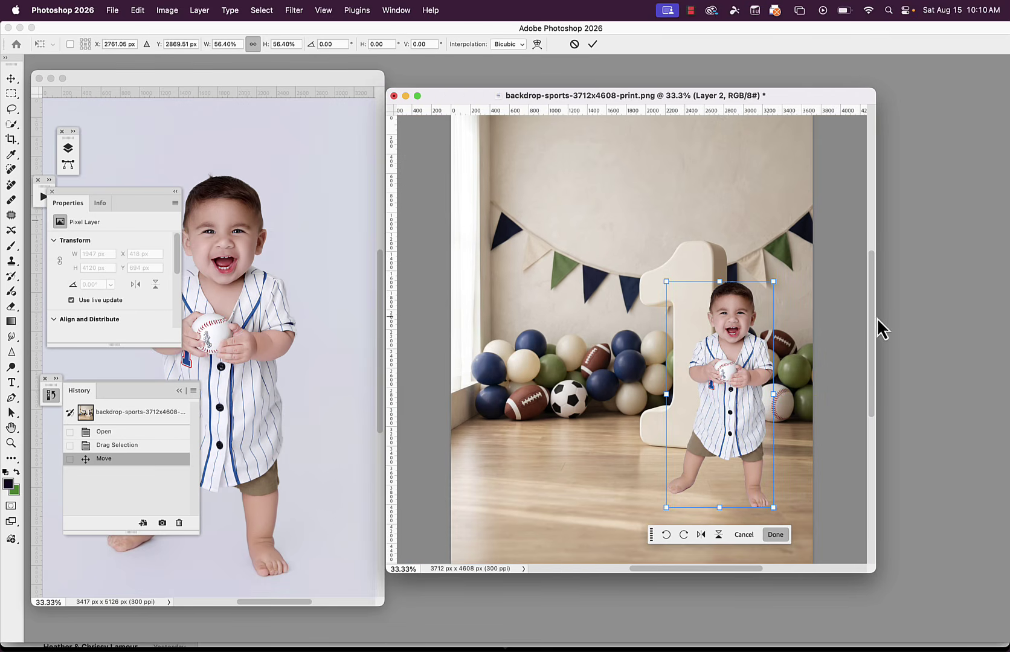
pyautogui.moveTo(748, 350); pyautogui.dragTo(605, 339)
pyautogui.click(635, 522)
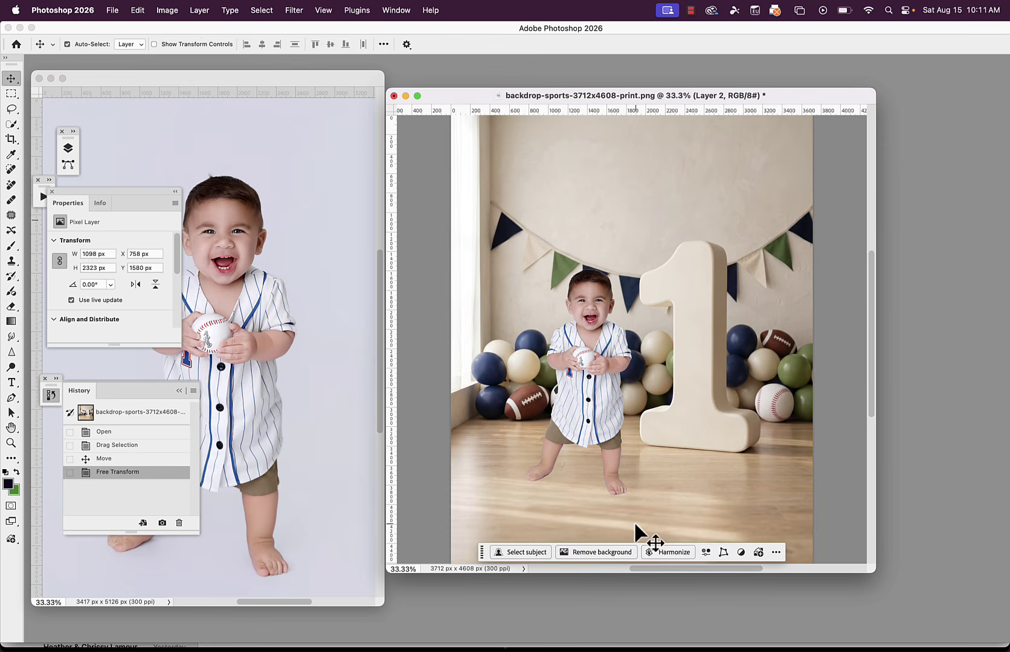
# Harmonize the baby layer with the backdrop, compare the generated variations and keep the first one
pyautogui.click(675, 551)
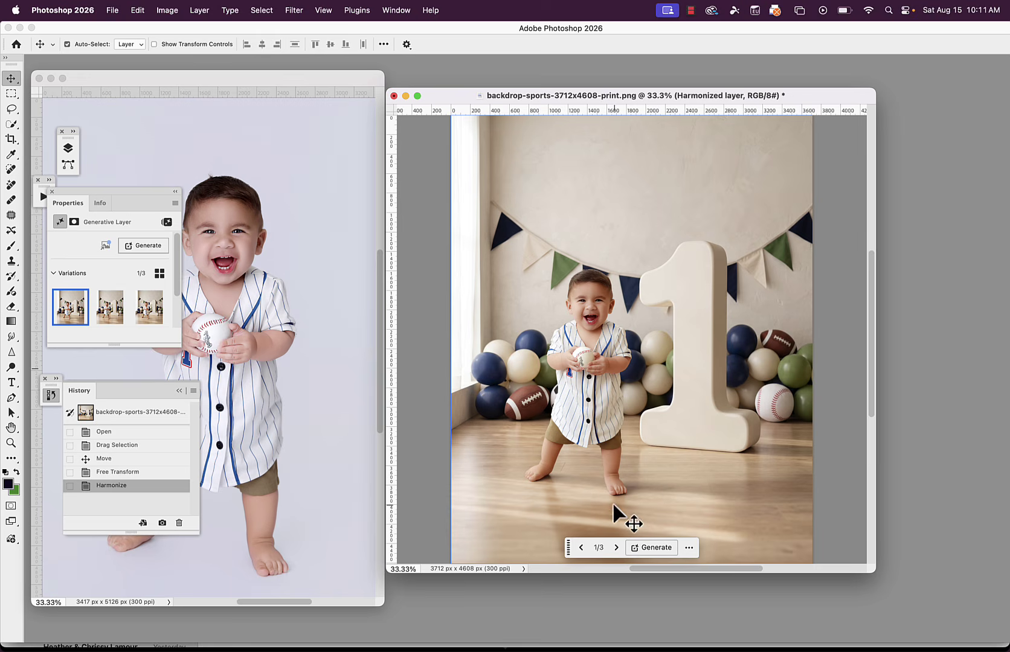
pyautogui.click(617, 547)
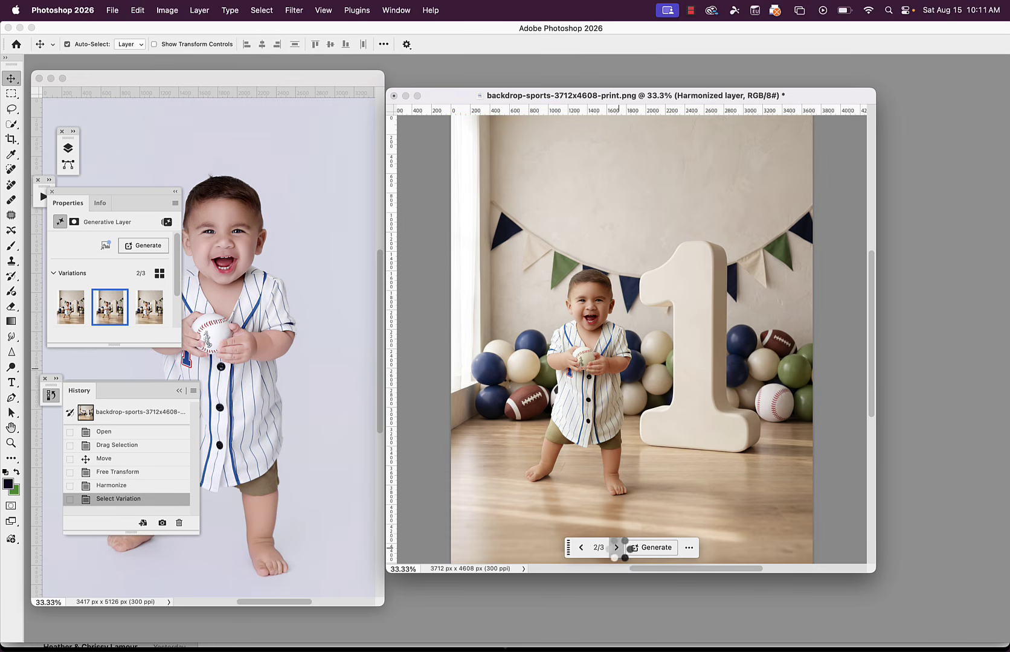
pyautogui.click(617, 548)
pyautogui.click(581, 548)
pyautogui.click(581, 548)
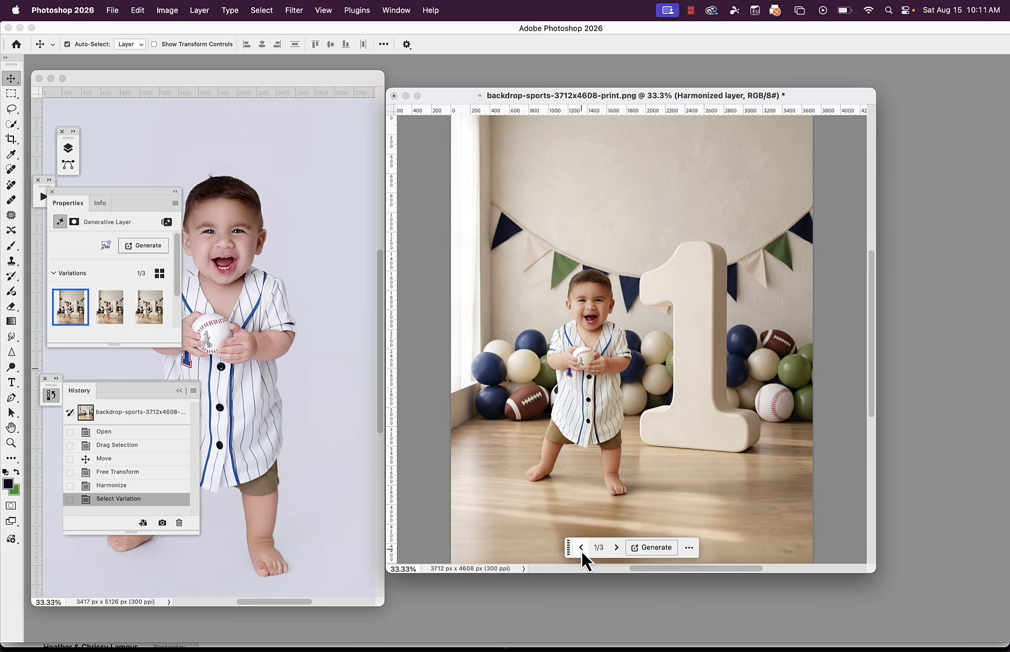
# Flatten the composite and save it as the PNG sbackdrop-sports-3712x4608-print in Downloads
pyautogui.click(205, 10)
pyautogui.click(256, 465)
pyautogui.click(113, 11)
pyautogui.click(133, 141)
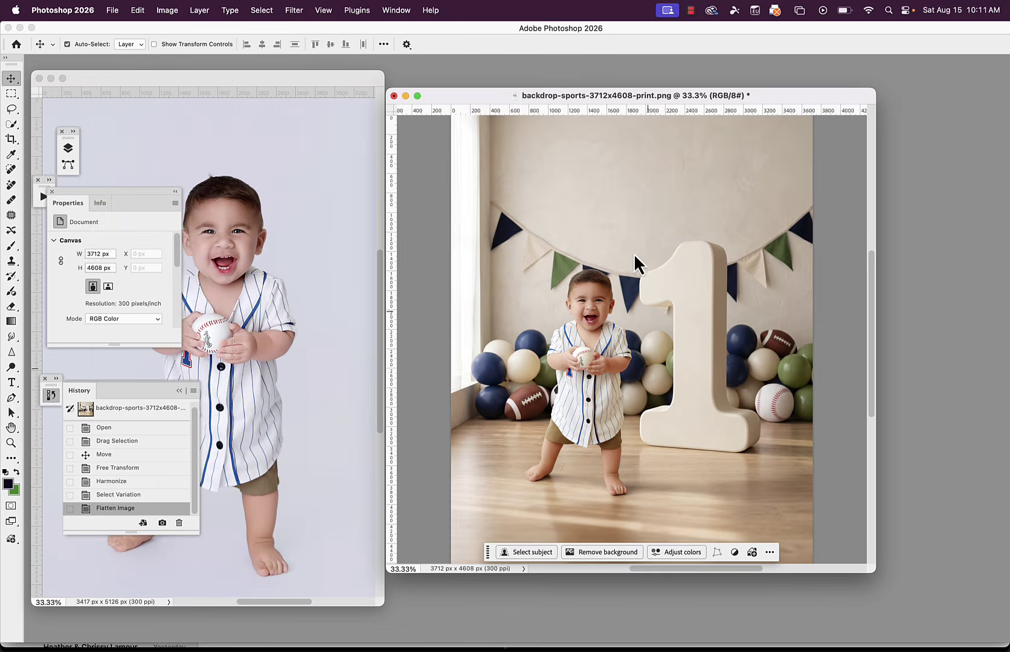
pyautogui.press('Left')
pyautogui.write('s')
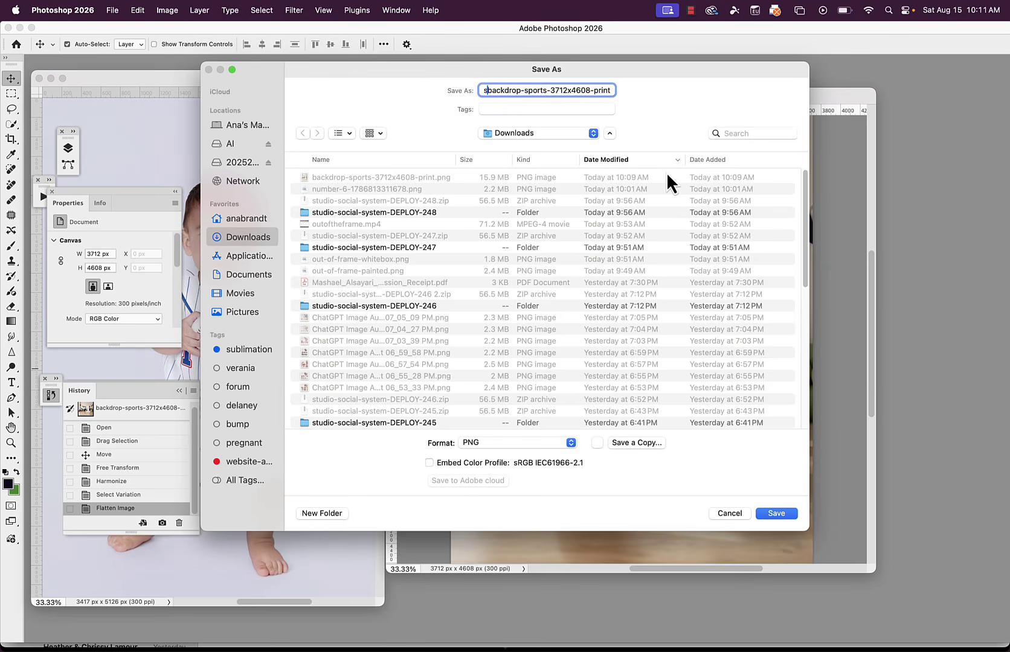
pyautogui.press('Return')
# Run the ReduceOrange action on the flattened composite and save the file
pyautogui.click(395, 10)
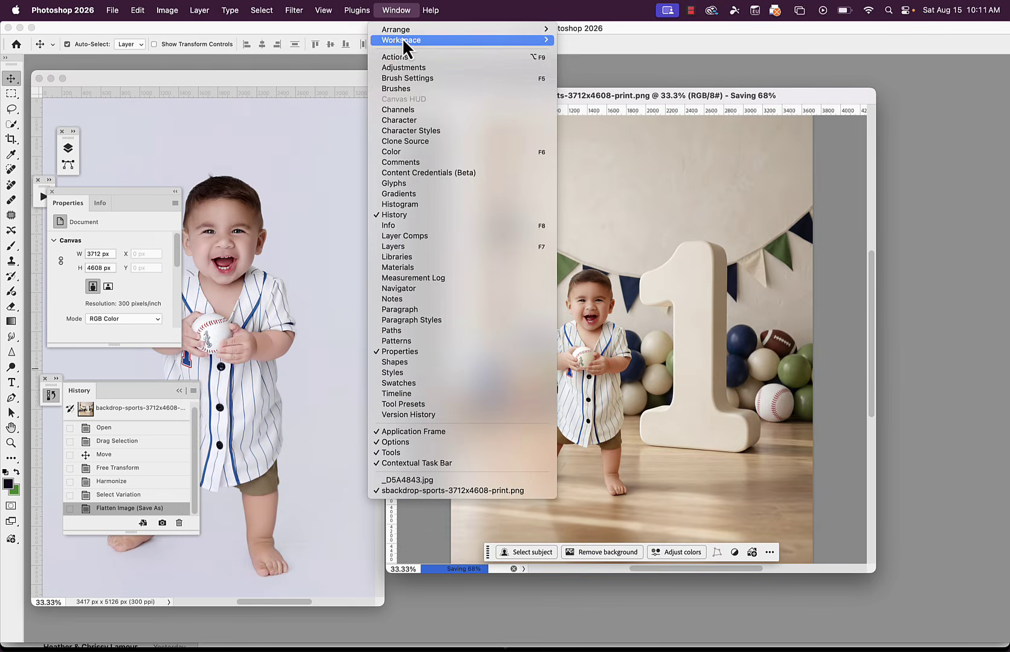
pyautogui.click(392, 61)
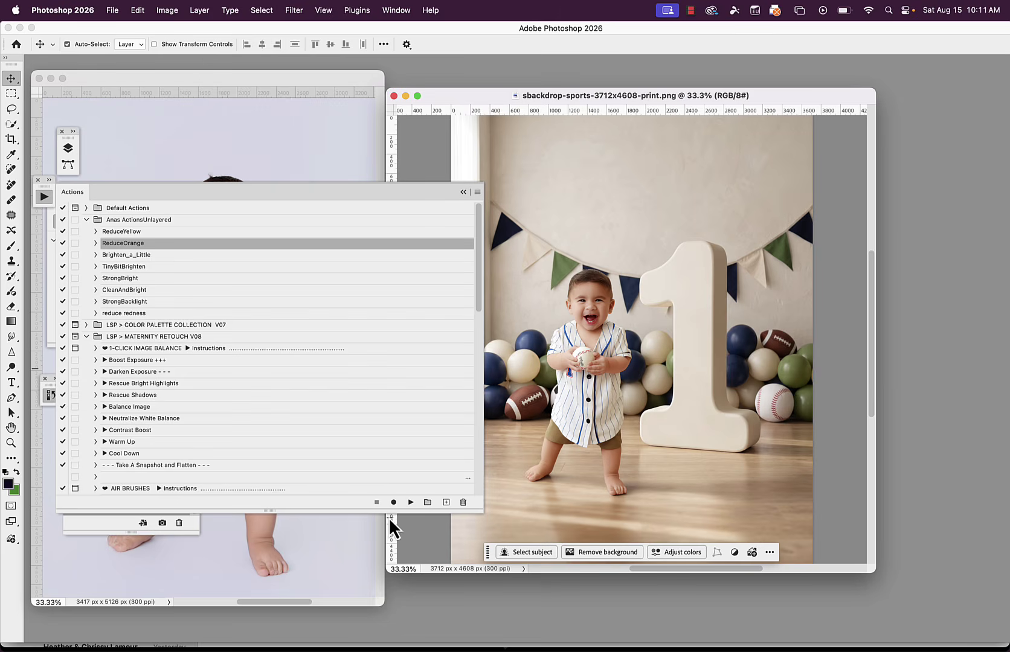
pyautogui.click(410, 503)
pyautogui.moveTo(431, 195); pyautogui.dragTo(361, 172)
pyautogui.click(91, 10)
pyautogui.moveTo(112, 10)
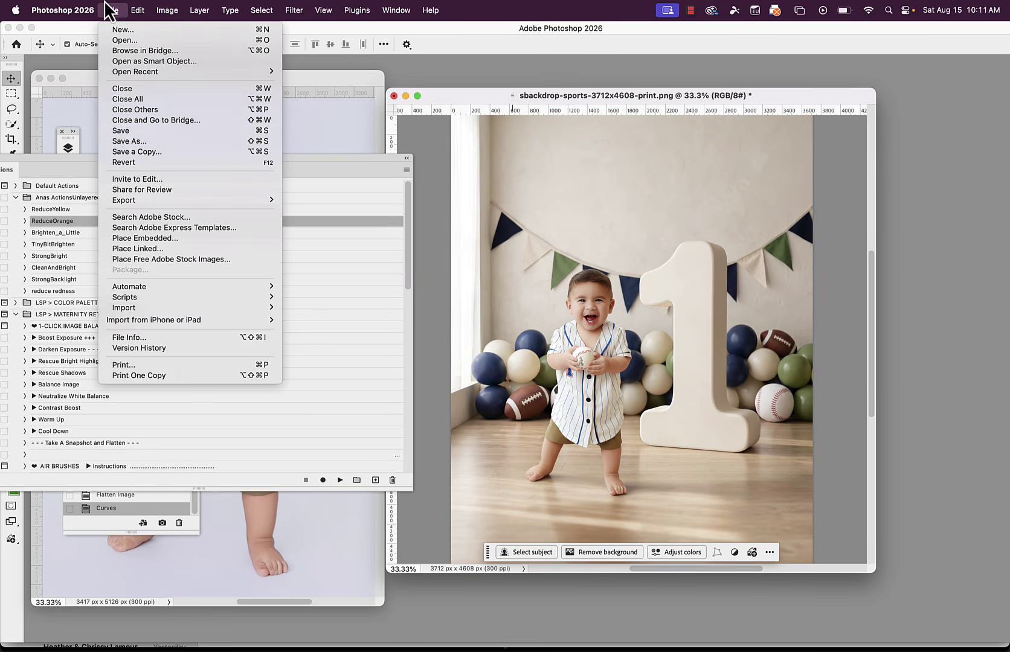
pyautogui.click(121, 130)
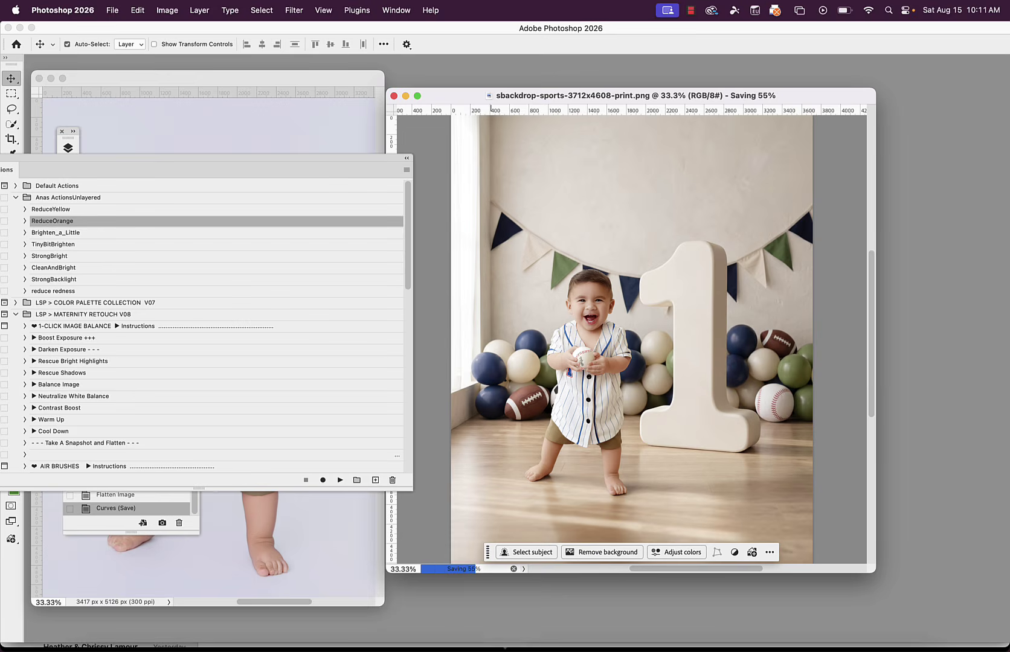
# Switch to Safari and go back to the beginning of the Set & Backdrop Studio page
pyautogui.click(248, 635)
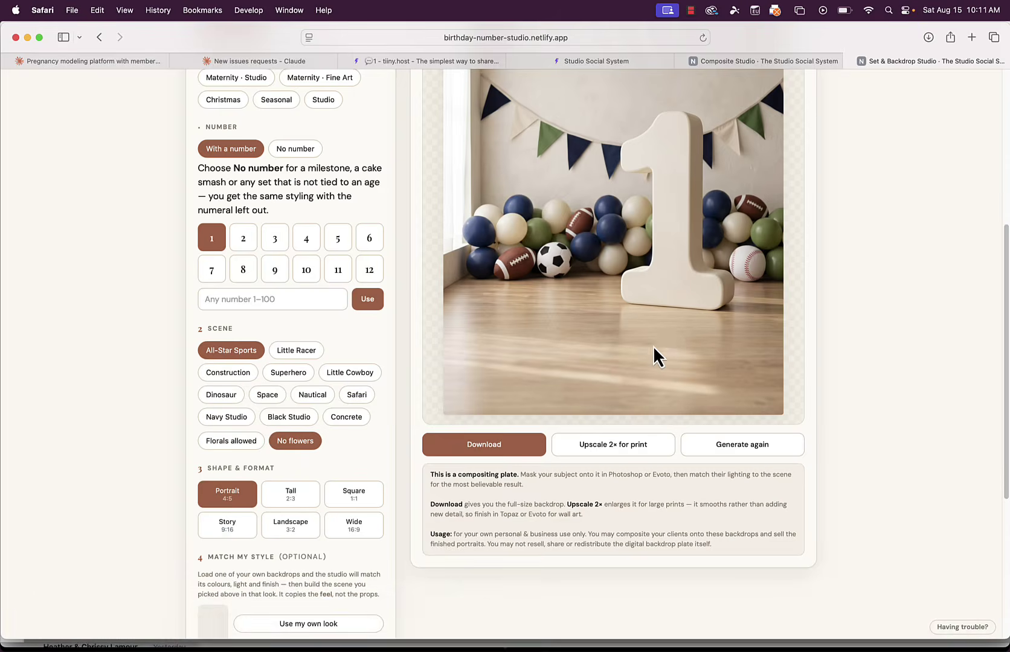
pyautogui.scroll(5, 653, 345)
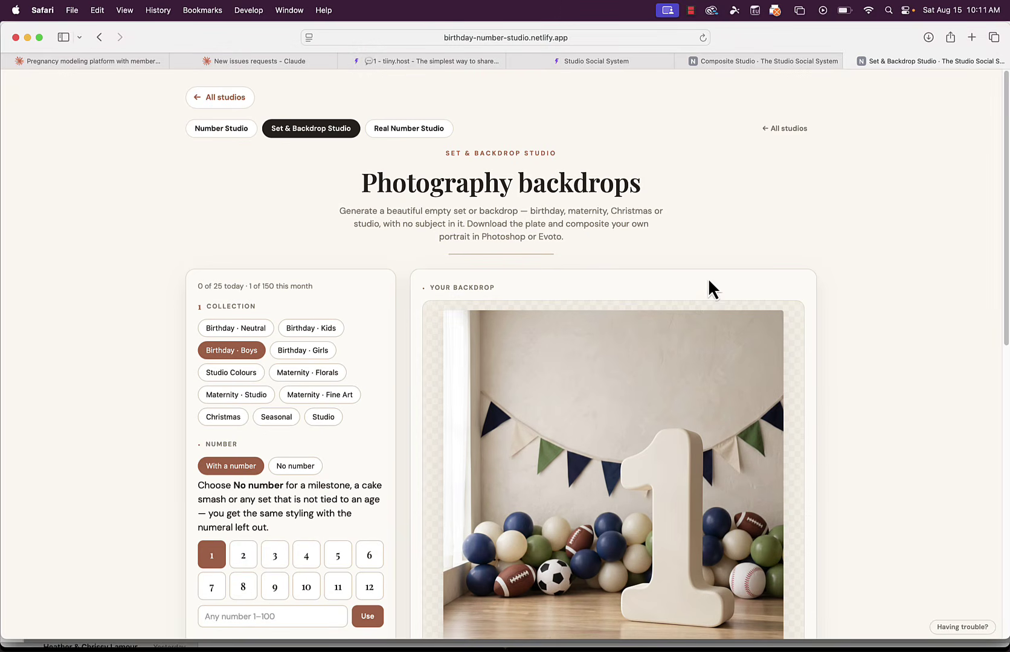
# Switch to the Composite Studio page and download the generated number 1 sports portrait, allowing downloads from the site
pyautogui.click(754, 63)
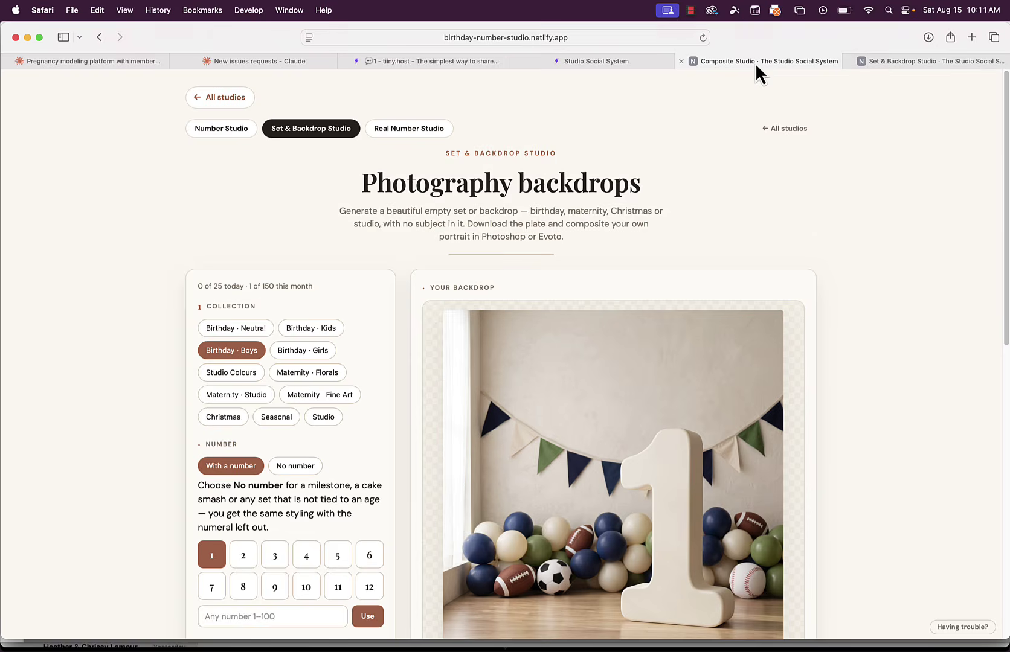
pyautogui.scroll(-2, 864, 241)
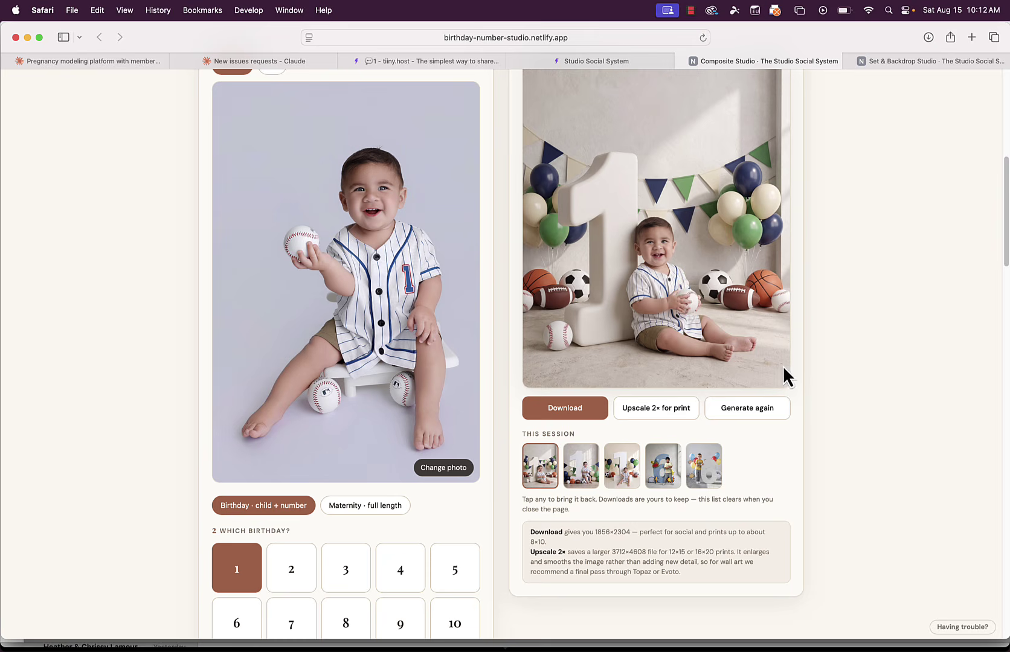
pyautogui.click(574, 409)
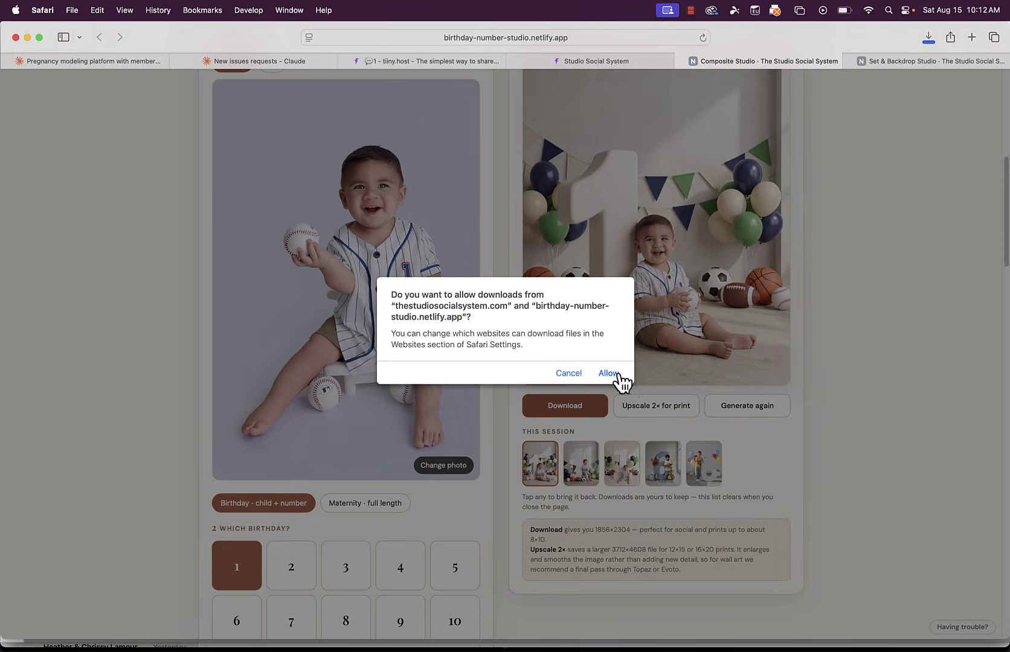
pyautogui.click(608, 373)
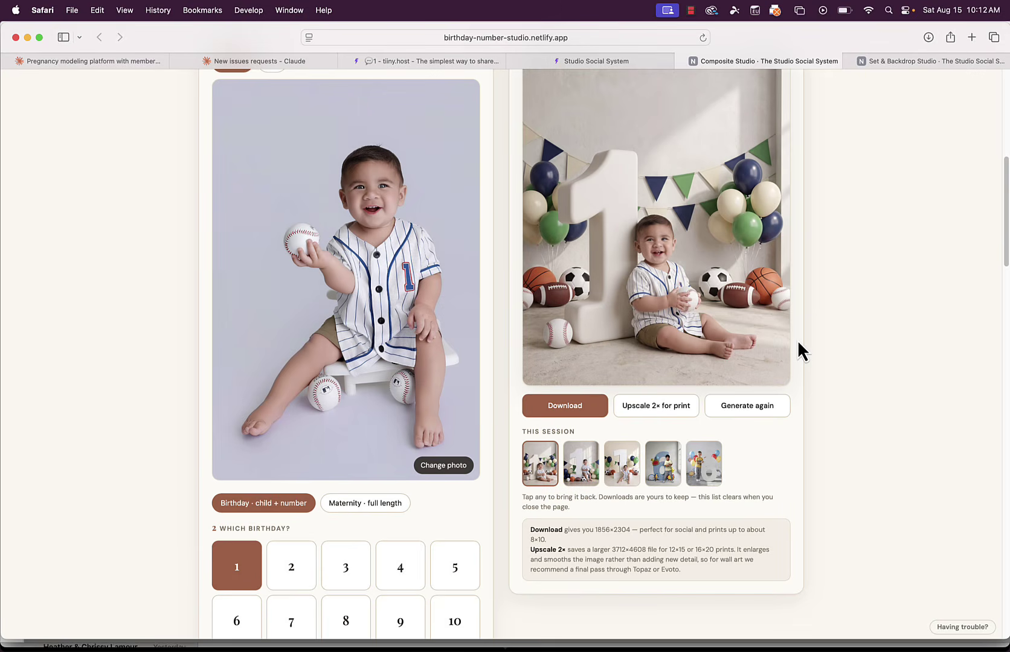
# Review the Composite Studio's number, backdrop, color, theme, face and child placement options alongside the generated portrait
pyautogui.scroll(-15, 797, 339)
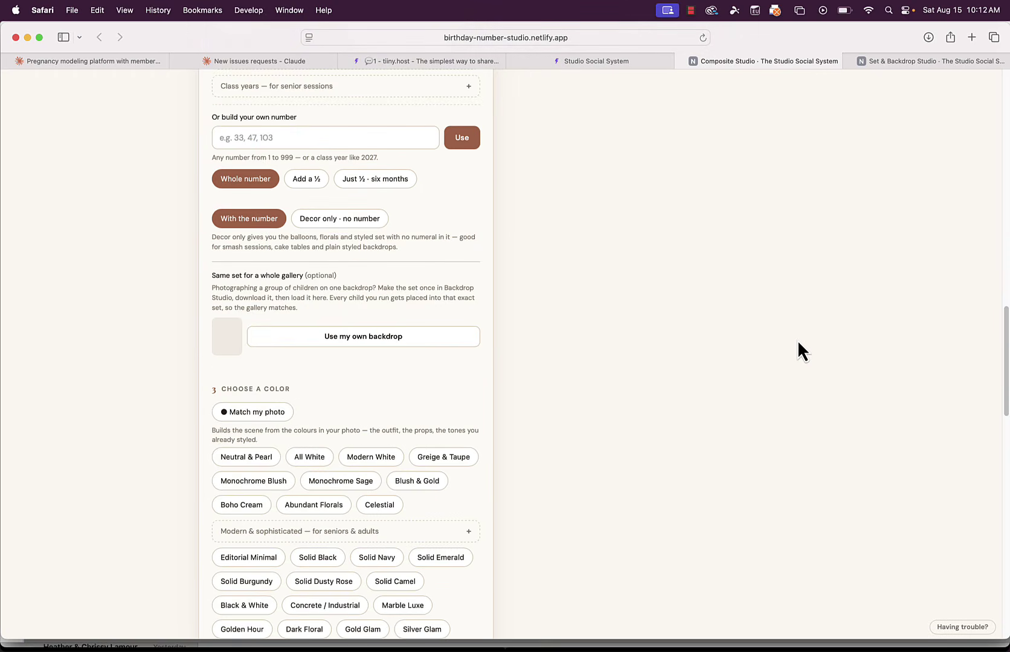
pyautogui.scroll(-6, 798, 340)
pyautogui.scroll(-10, 797, 342)
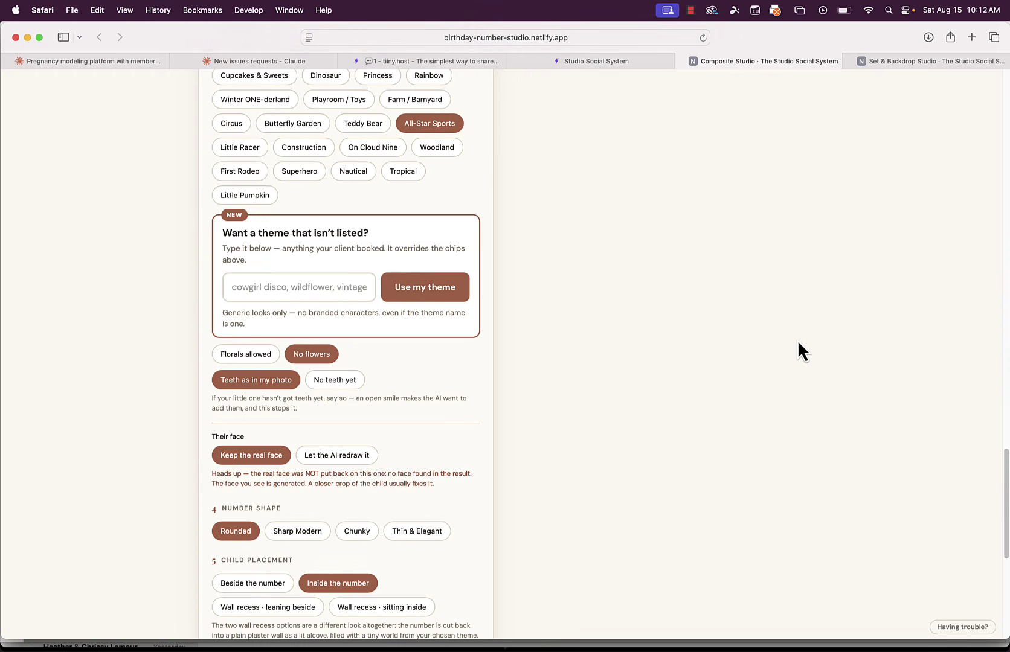
pyautogui.scroll(20, 798, 342)
pyautogui.scroll(-6, 798, 342)
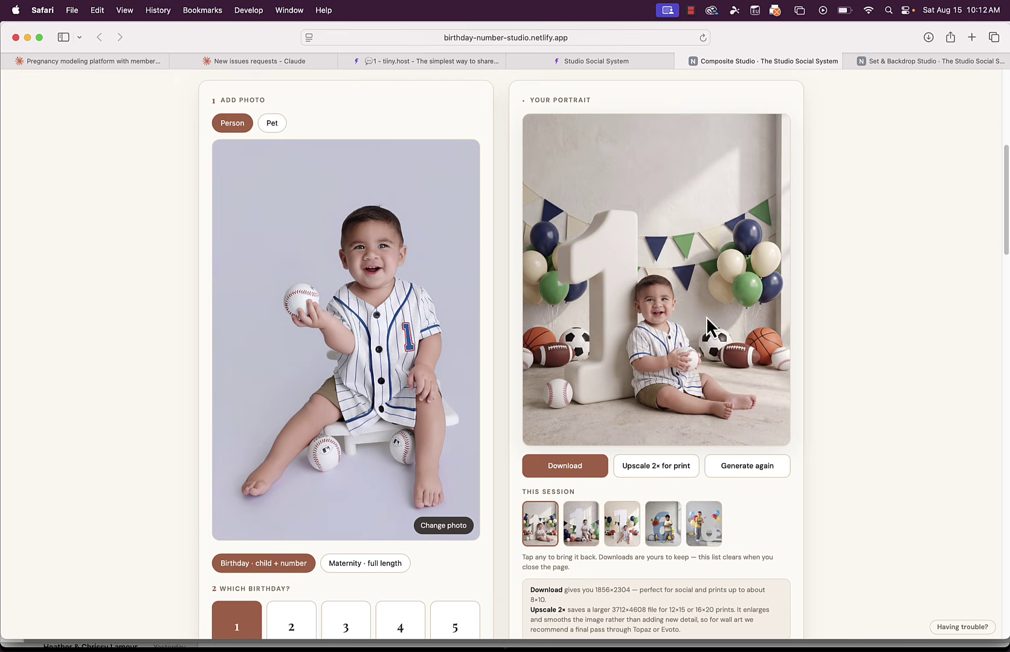
pyautogui.scroll(-10, 777, 315)
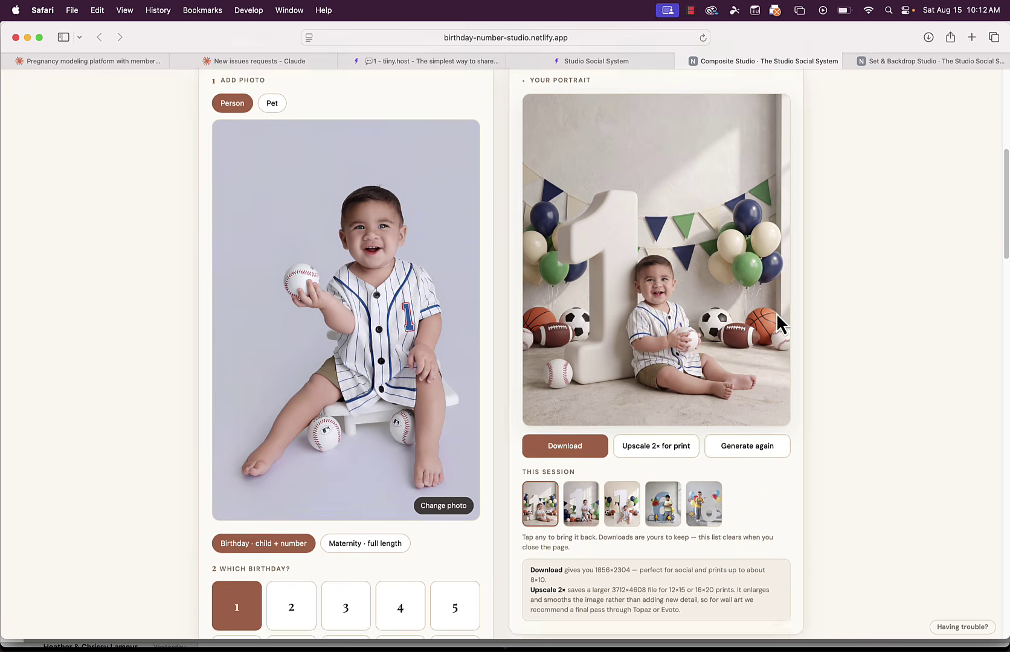
pyautogui.scroll(-3, 776, 313)
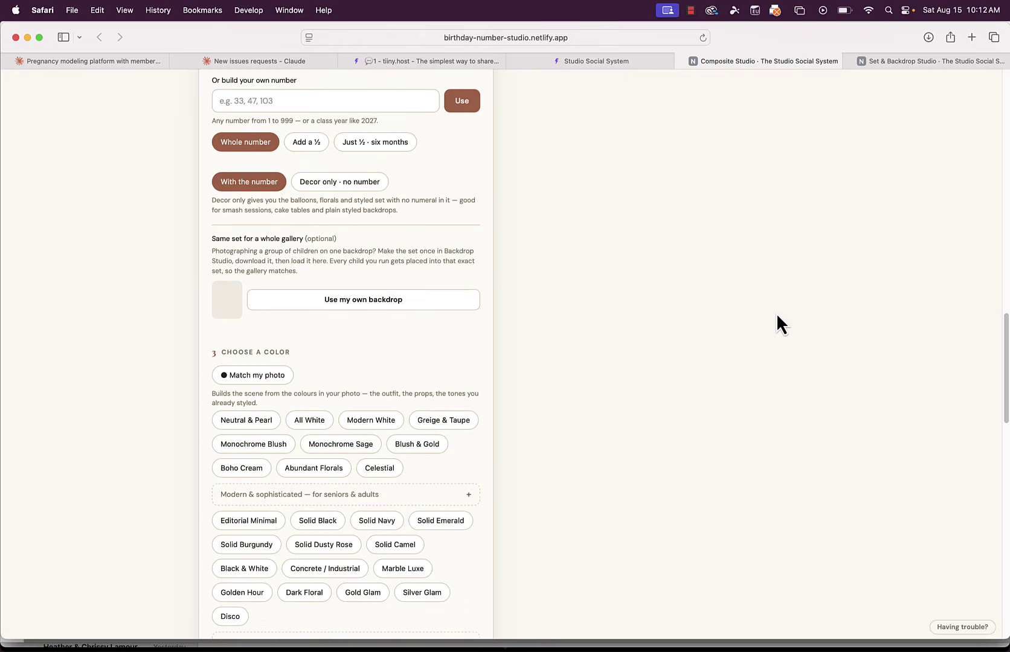
pyautogui.scroll(12, 776, 313)
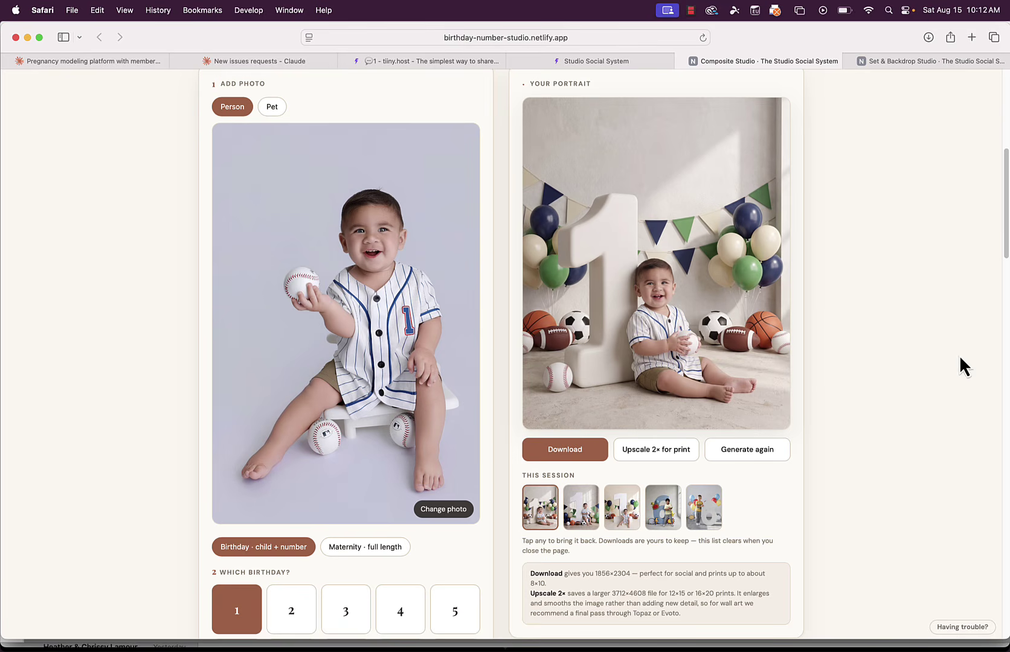
# Go back to the Set & Backdrop Studio page, switch to Photoshop and collapse the Actions panel to uncover the baby's source photo
pyautogui.click(963, 66)
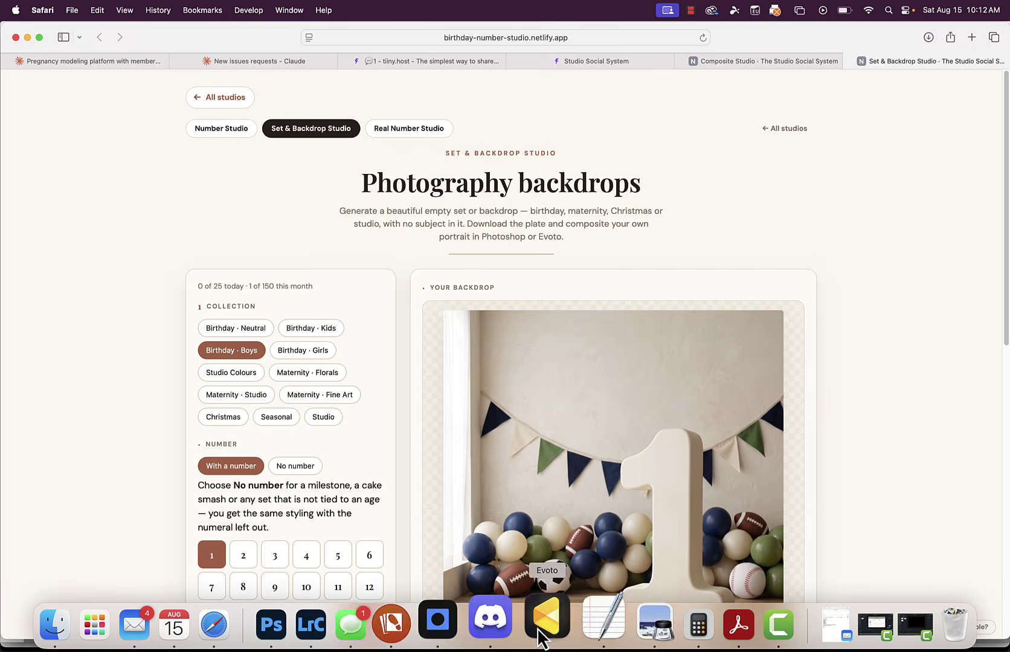
pyautogui.click(302, 628)
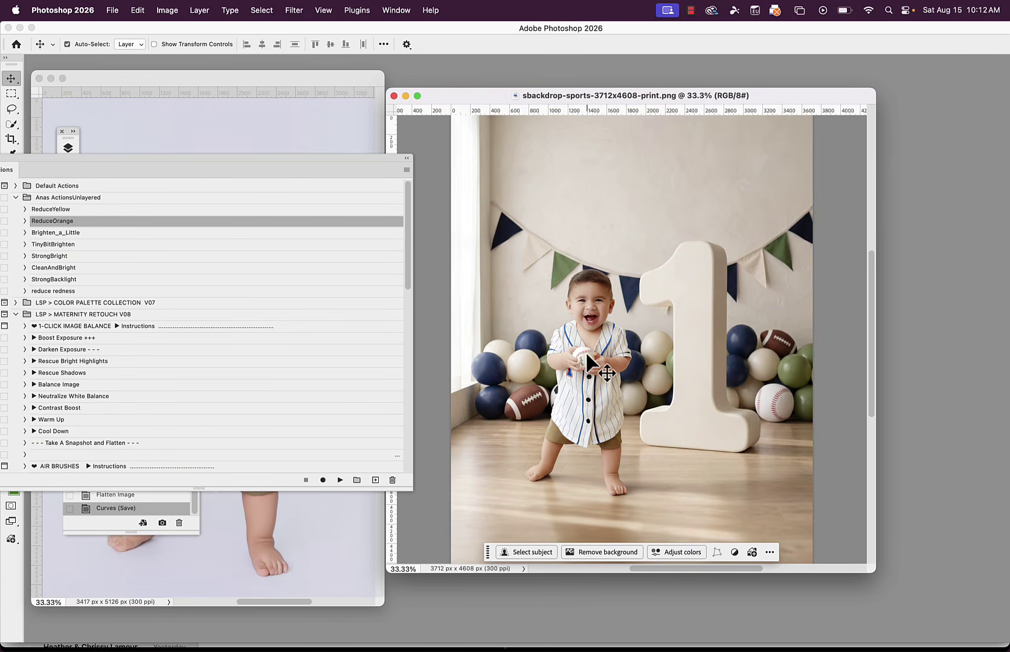
pyautogui.click(407, 158)
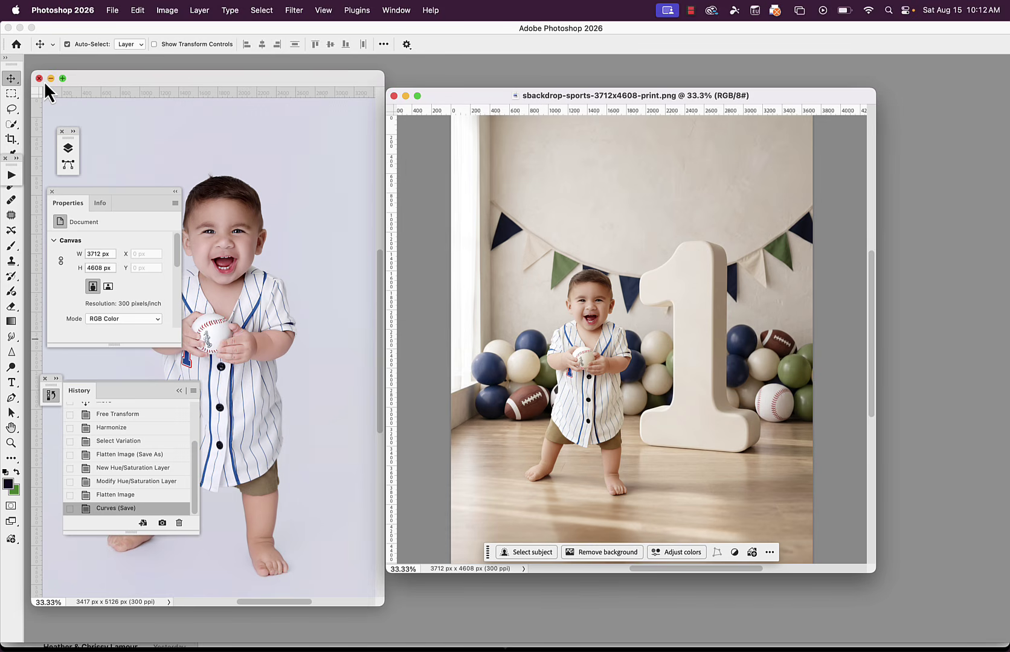